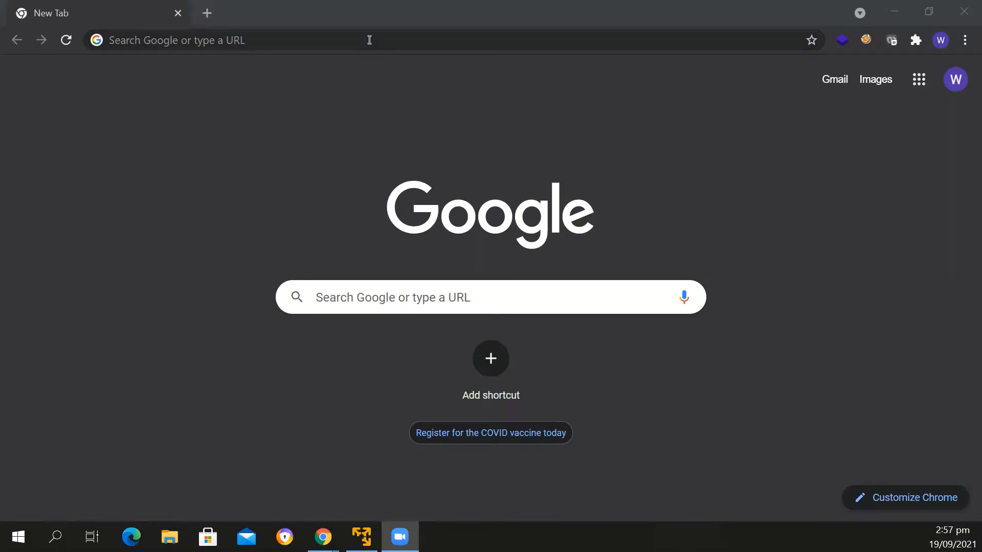
# Search Google for "inurl: gov.in" to find Indian government web pages
pyautogui.click(369, 40)
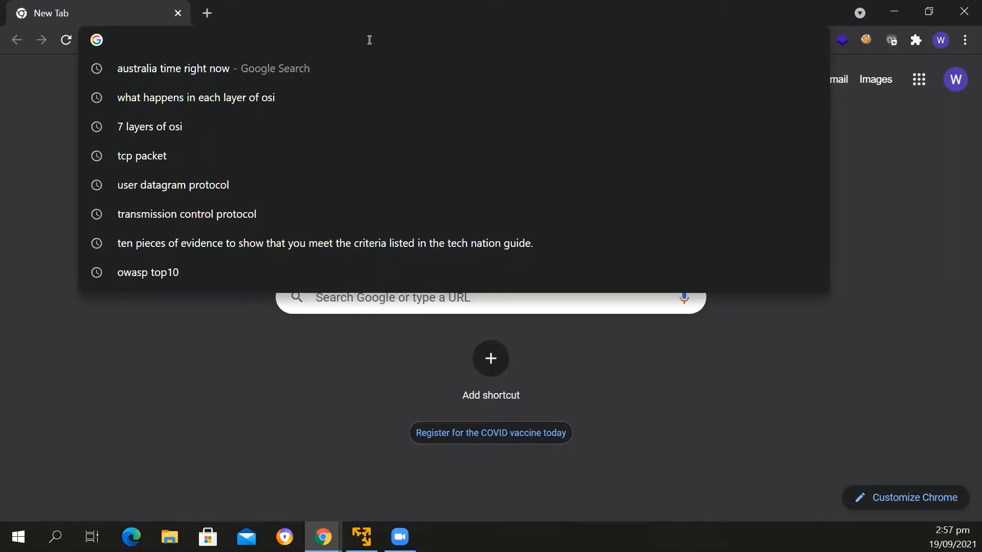
pyautogui.write('inurl:')
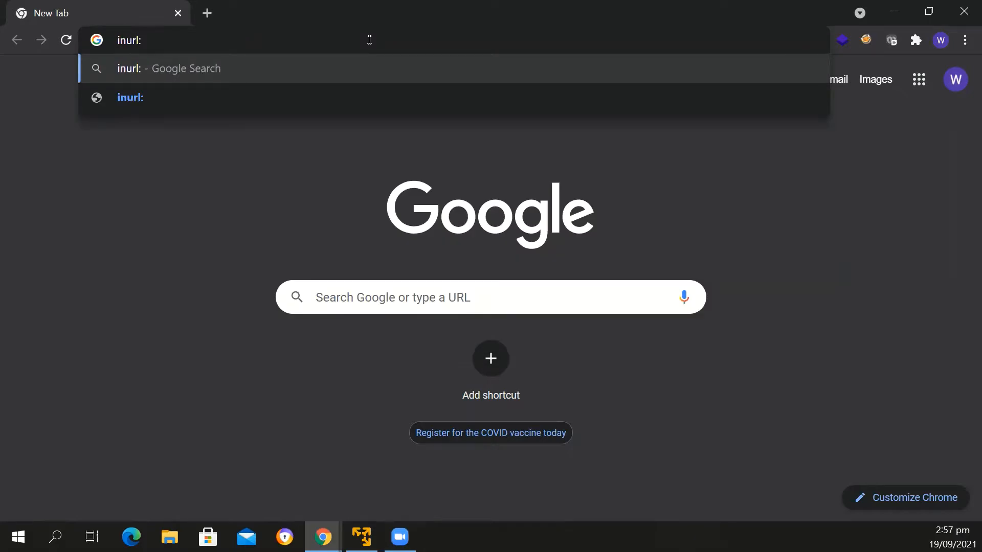
pyautogui.write(' gov.in')
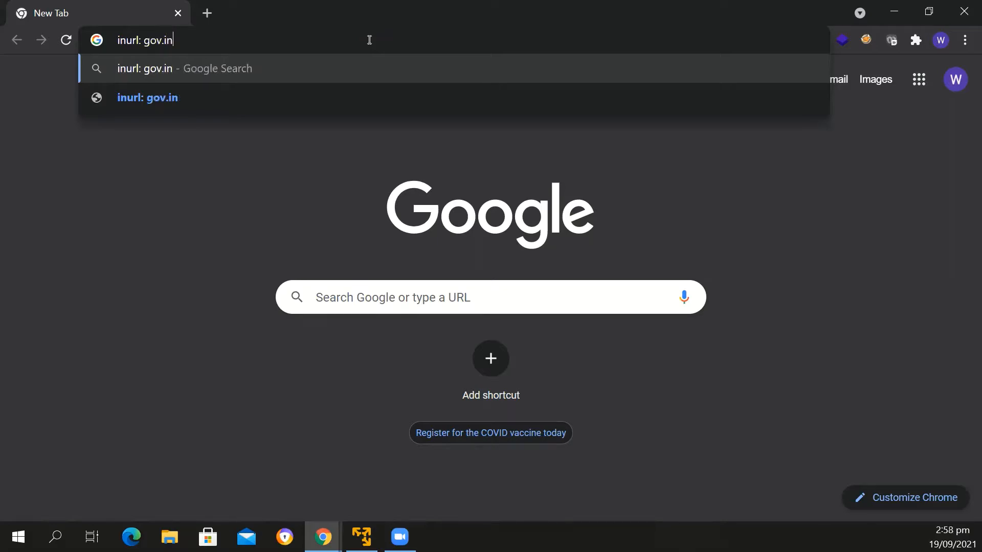
pyautogui.press('Return')
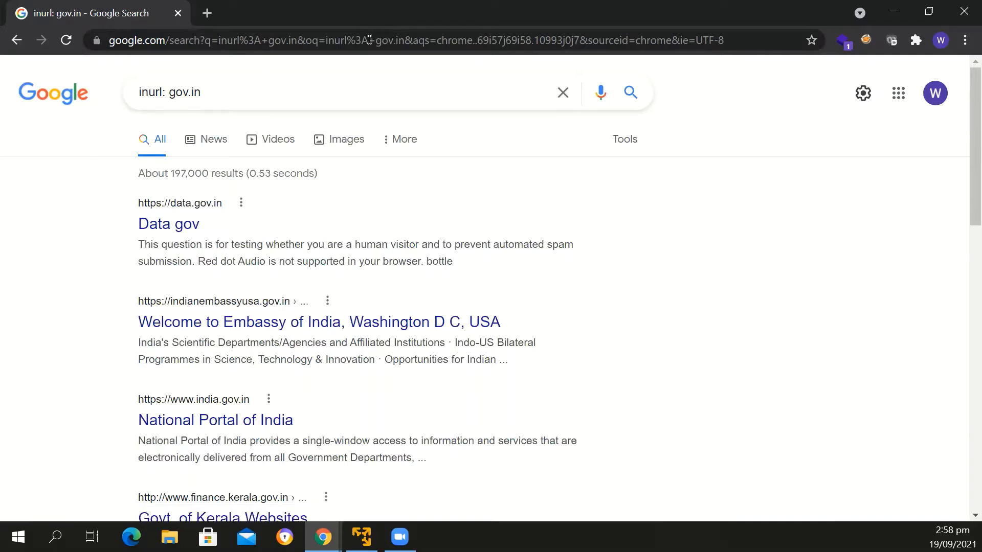
# Refine the Google search to "inurl: gov.in and filetype: pdf"
pyautogui.click(248, 96)
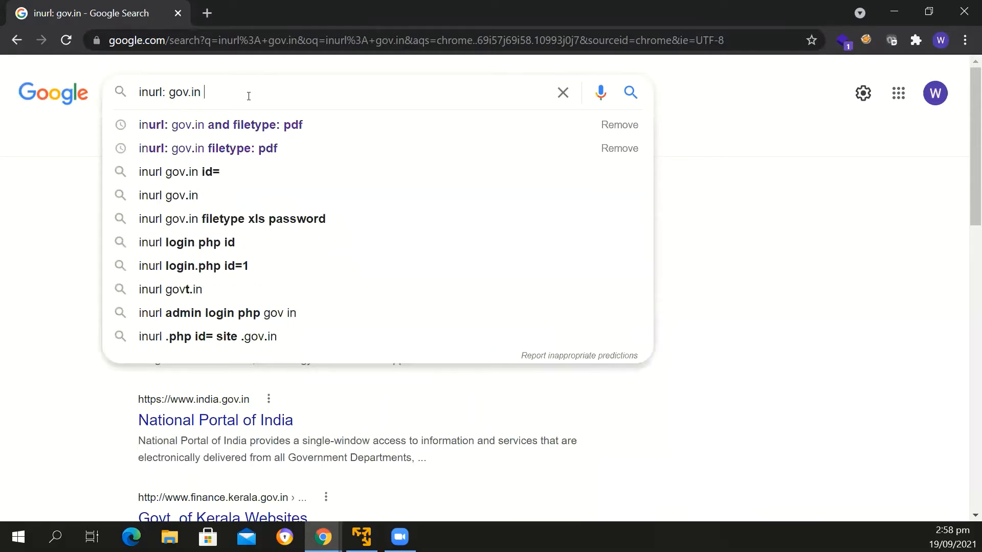
pyautogui.write('and')
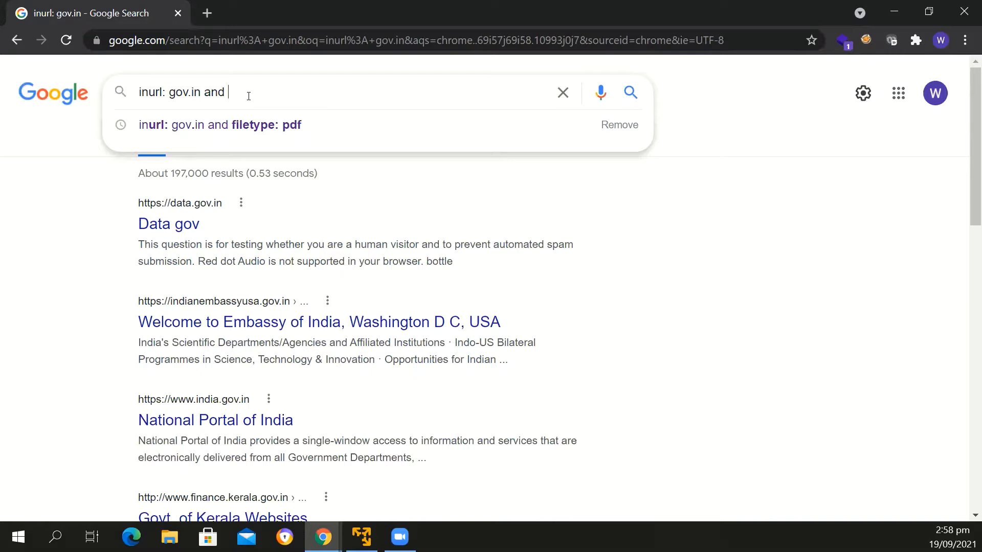
pyautogui.write('pdf')
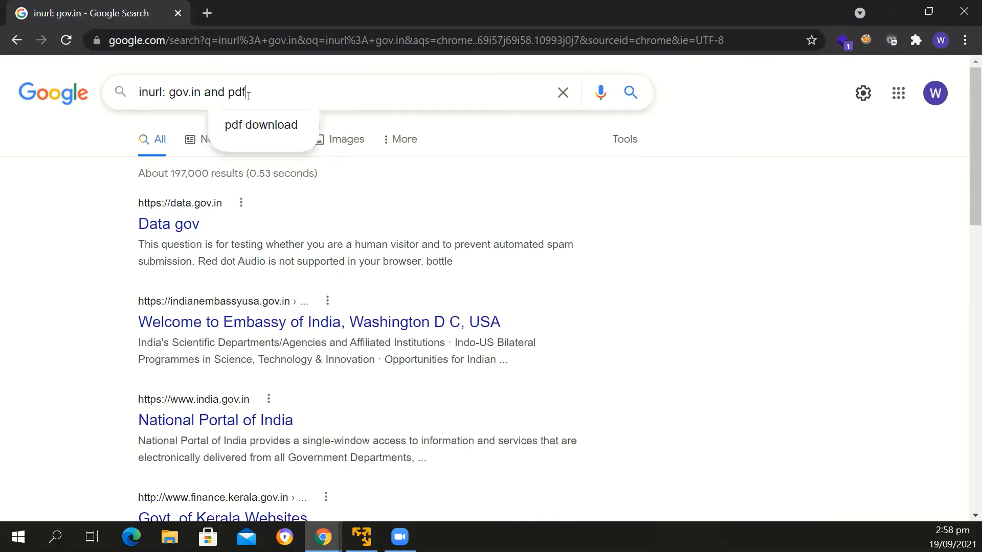
pyautogui.press('BackSpace')
pyautogui.press('BackSpace')
pyautogui.press('BackSpace')
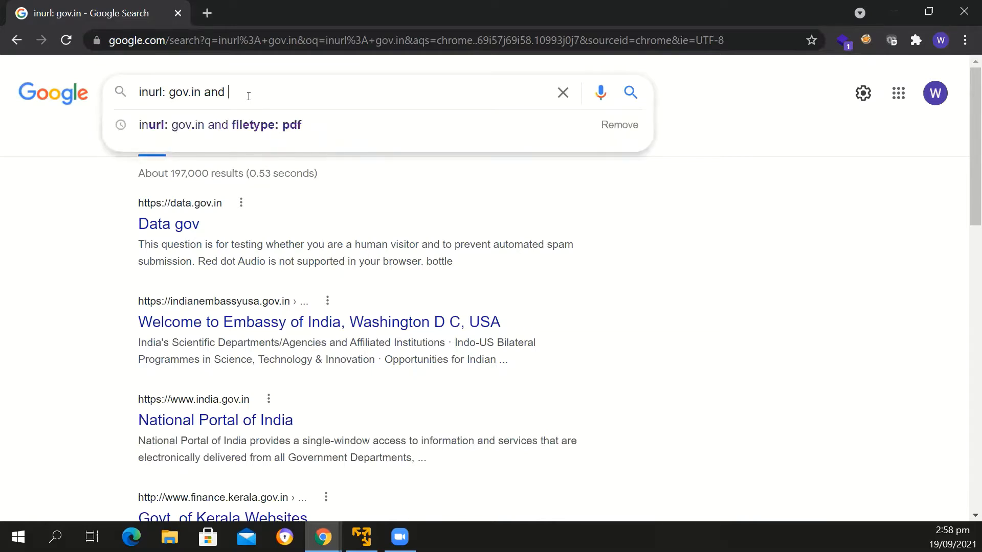
pyautogui.write('filetypr')
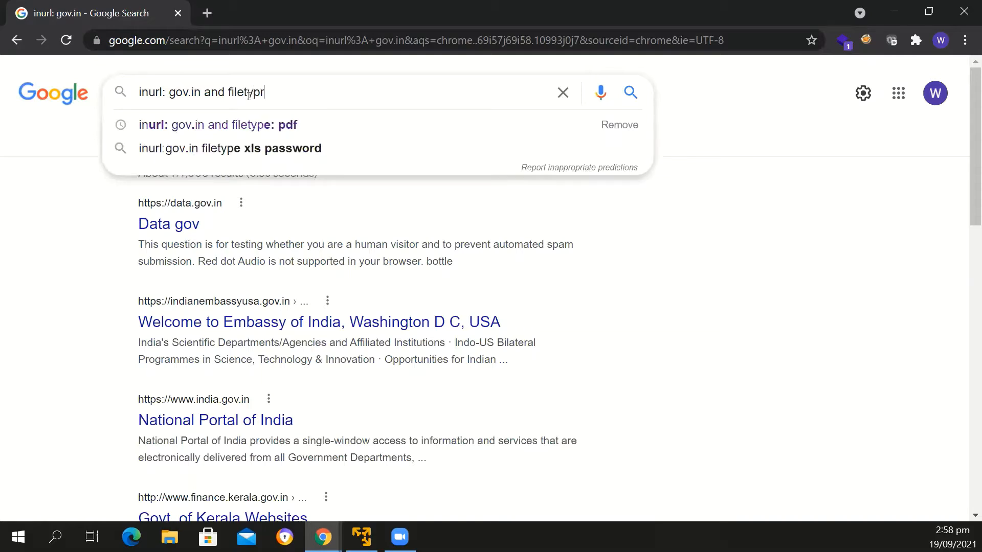
pyautogui.write(':')
pyautogui.press('BackSpace')
pyautogui.press('BackSpace')
pyautogui.write('e: pdf')
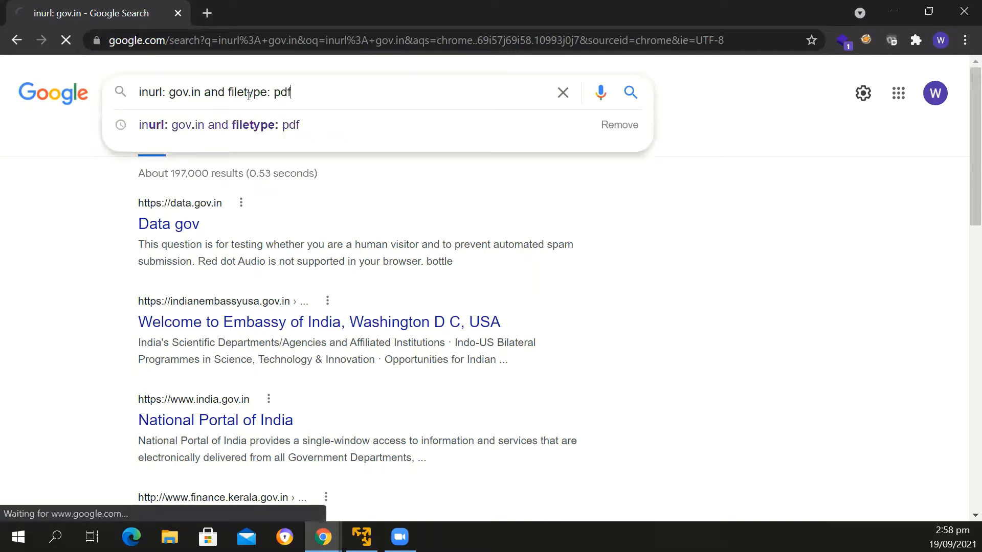
pyautogui.press('Return')
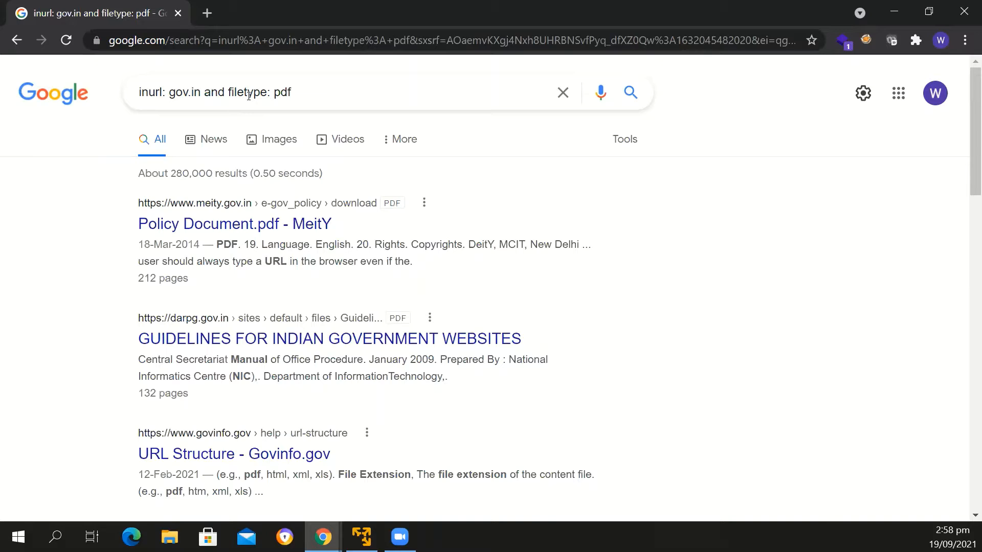
# Replace the search query with "google dorks" and open the Google Hacking Database (GHDB) result on exploit-db.com
pyautogui.moveTo(304, 92); pyautogui.dragTo(224, 92)
pyautogui.moveTo(152, 95); pyautogui.dragTo(129, 100)
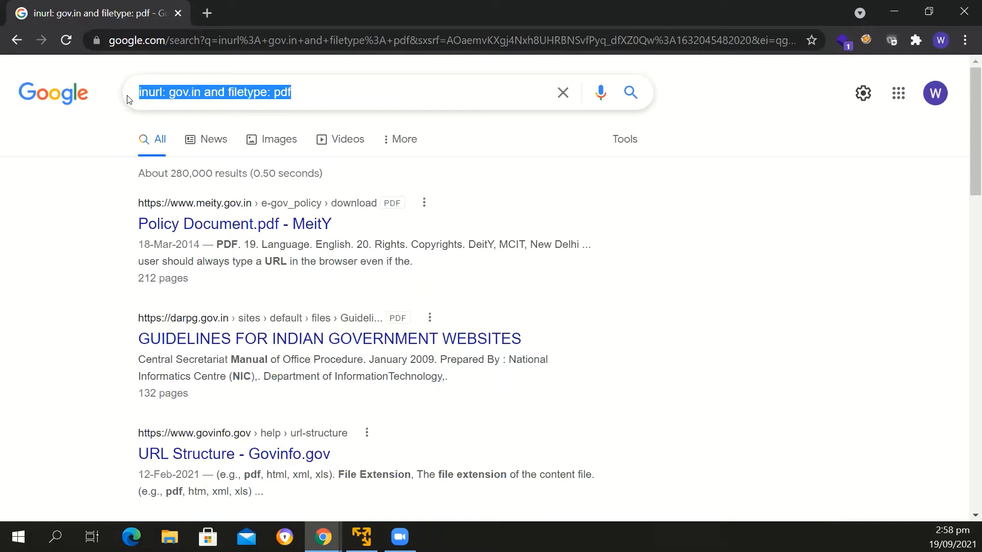
pyautogui.write('google')
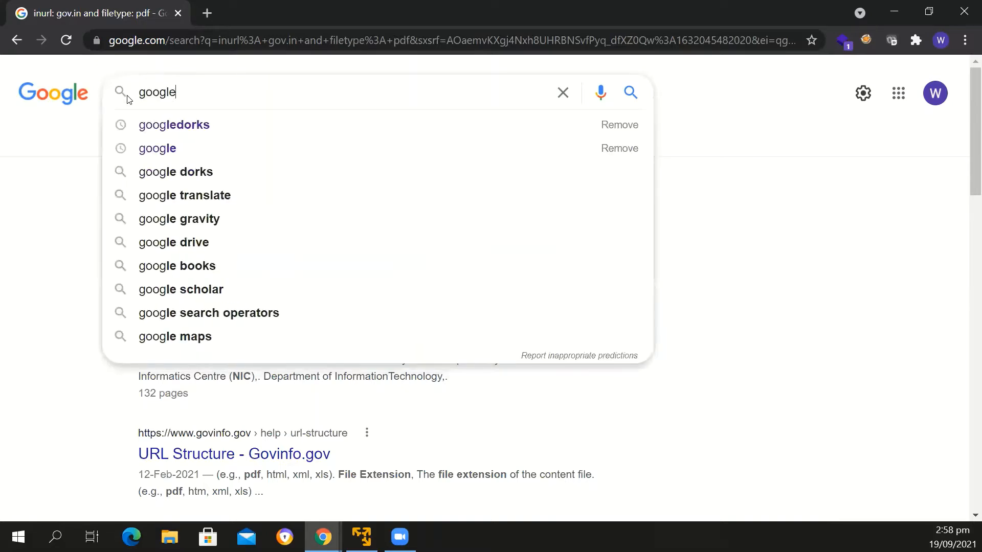
pyautogui.write(' dorks')
pyautogui.press('Return')
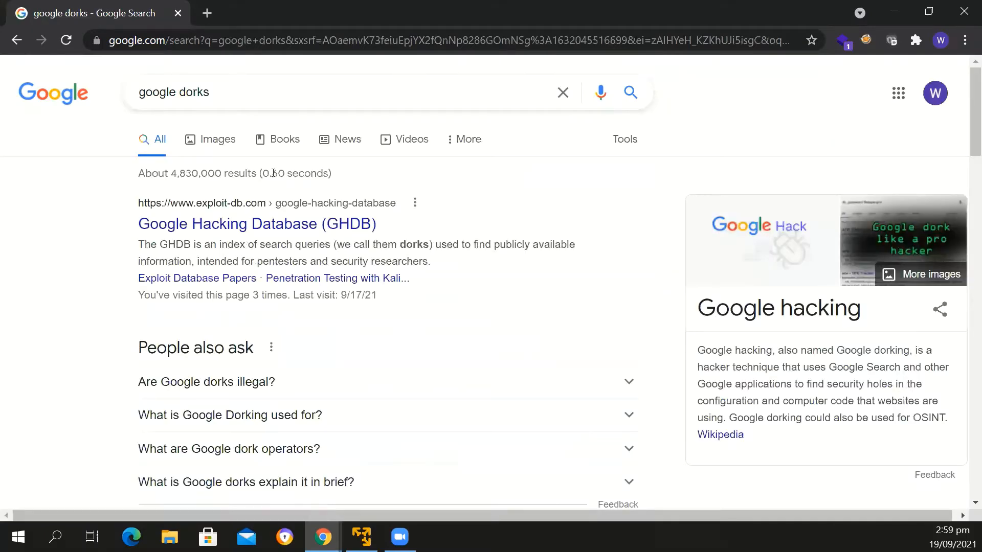
pyautogui.click(286, 225)
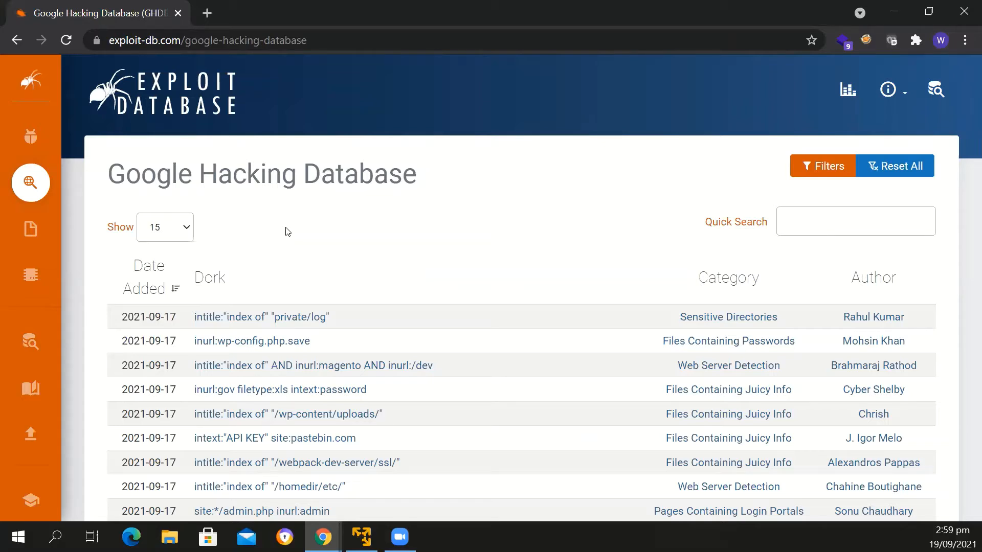
# Go to the Whois Lookup site at whois.domaintools.com
pyautogui.click(324, 39)
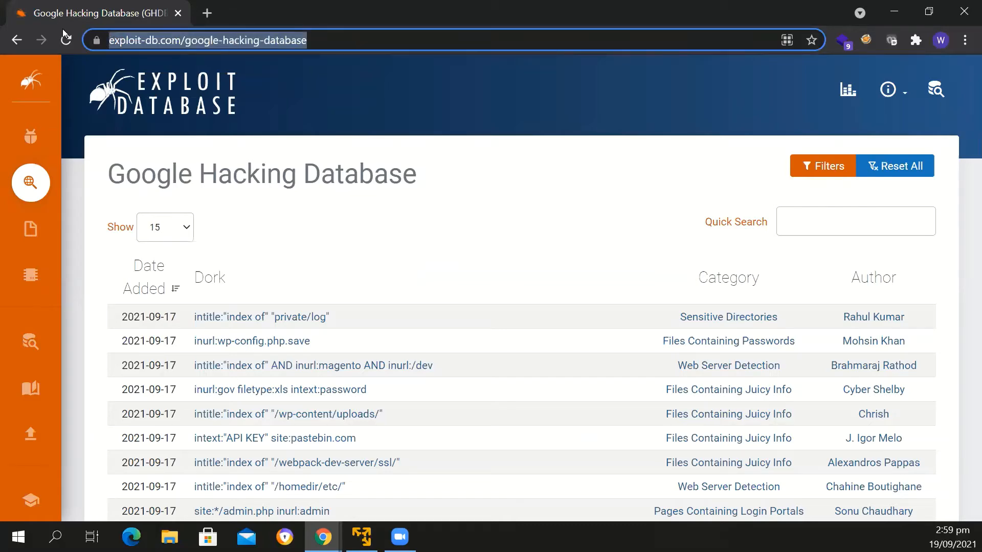
pyautogui.write('w')
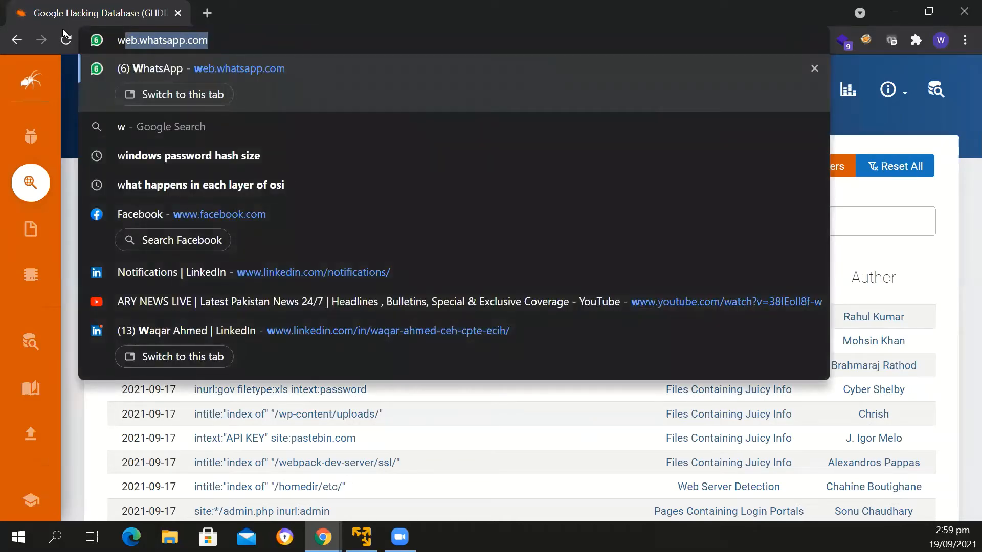
pyautogui.write('hois.')
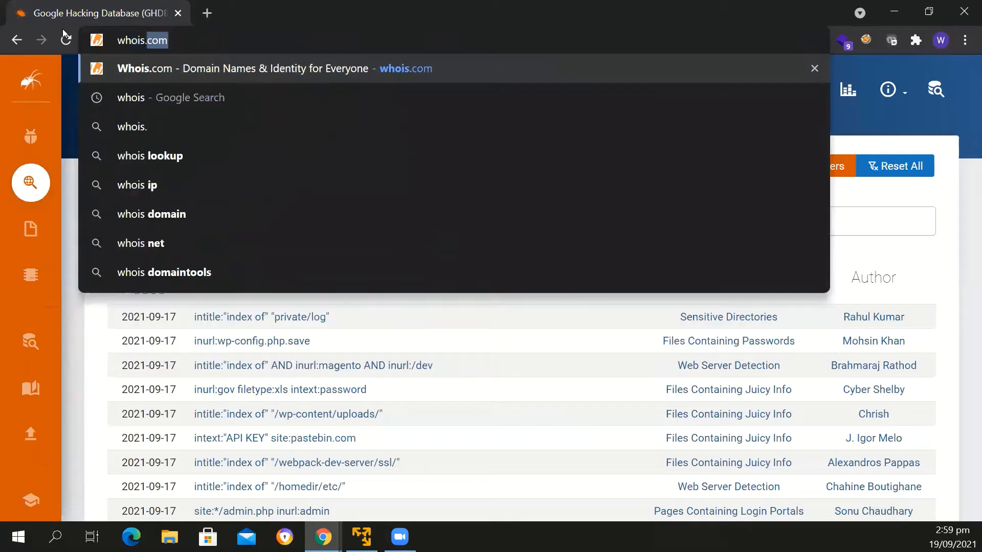
pyautogui.write('domaintool')
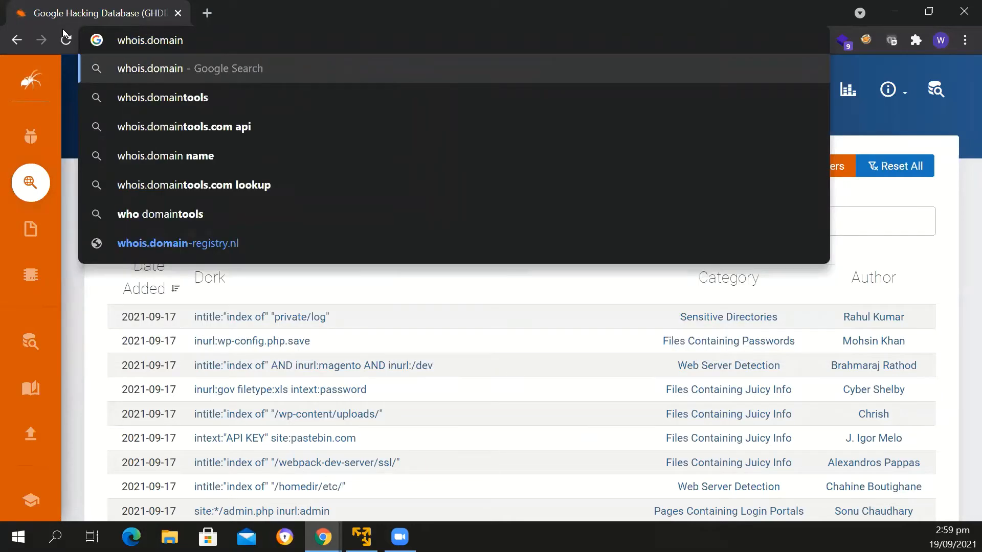
pyautogui.write('s.com')
pyautogui.press('Return')
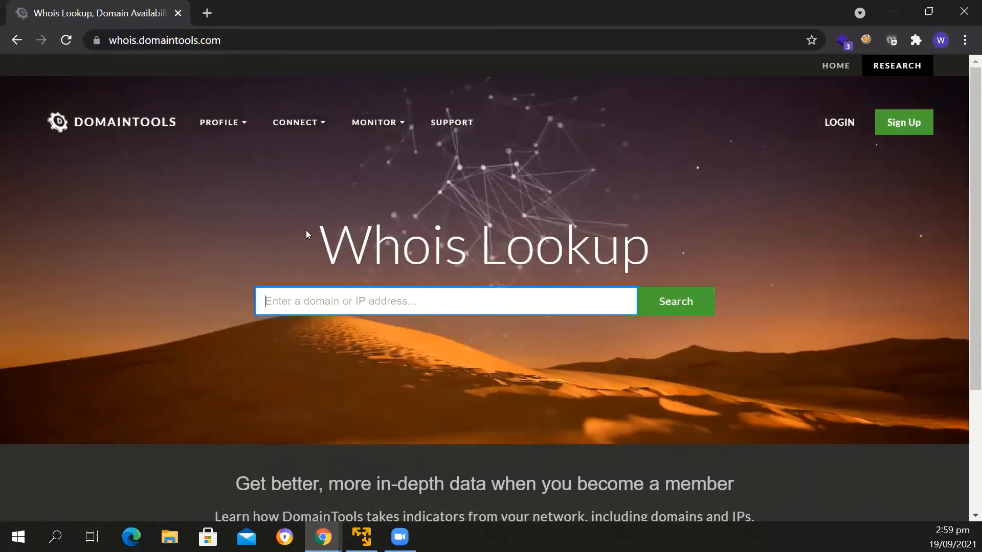
# Look up the Whois record for digiskills.pk, completing the human validation check
pyautogui.click(352, 302)
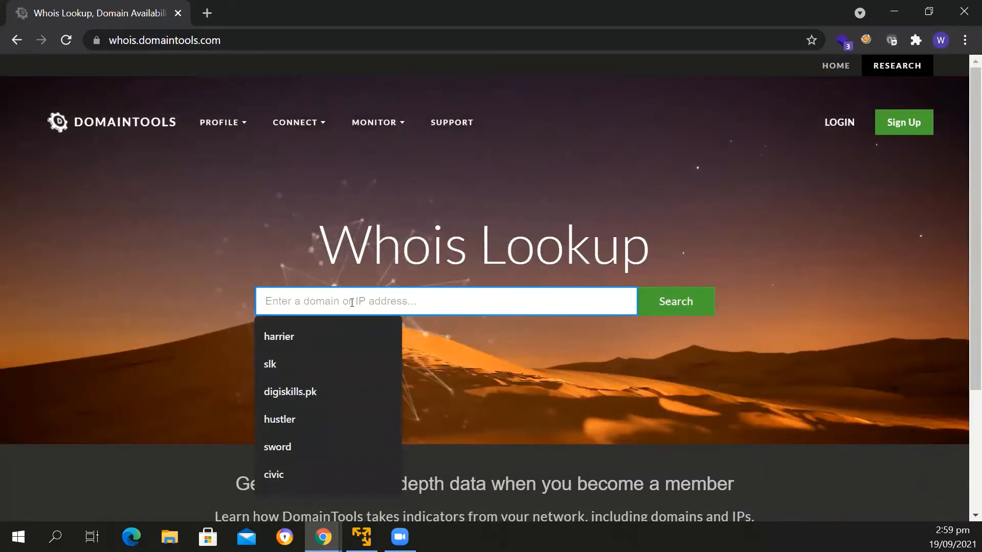
pyautogui.write('digiskills.pk')
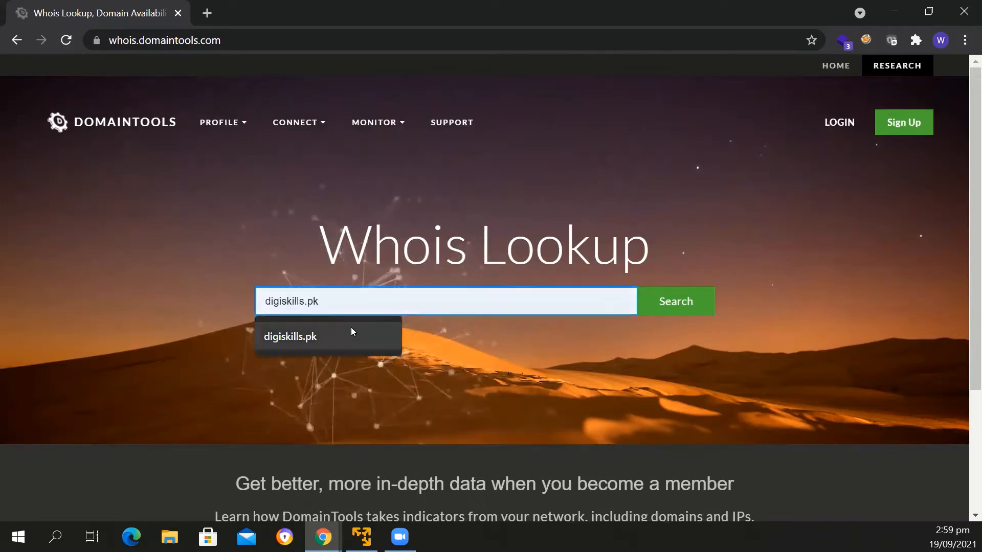
pyautogui.click(351, 328)
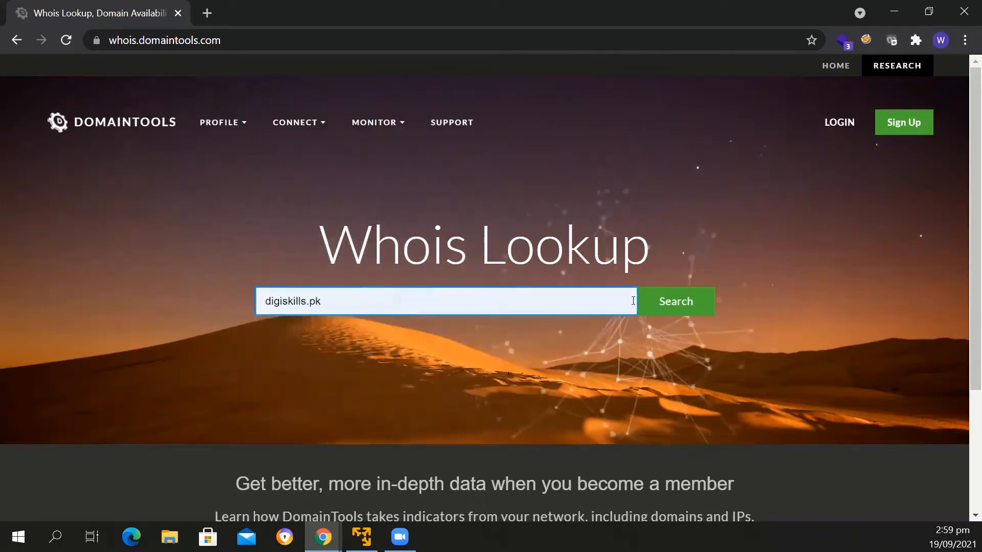
pyautogui.click(656, 305)
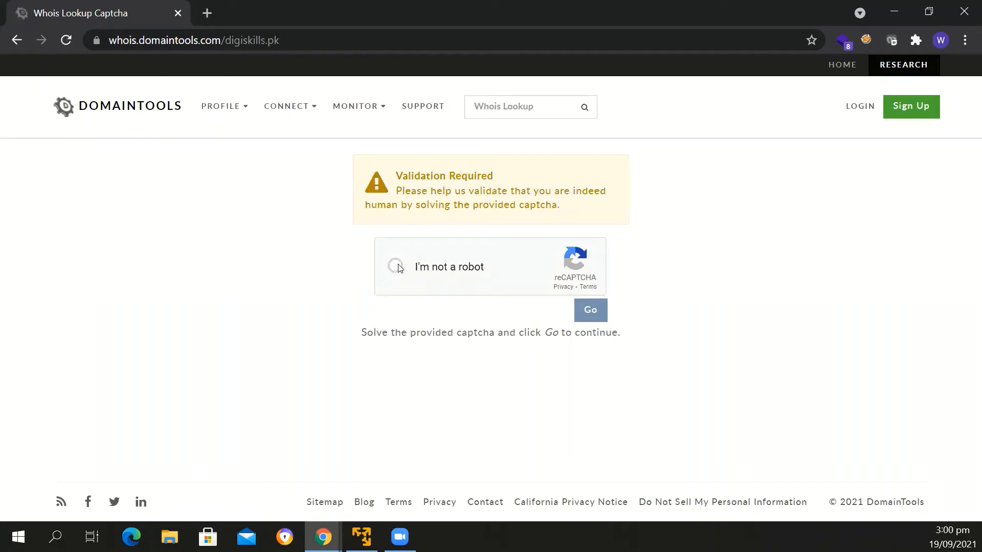
pyautogui.click(398, 267)
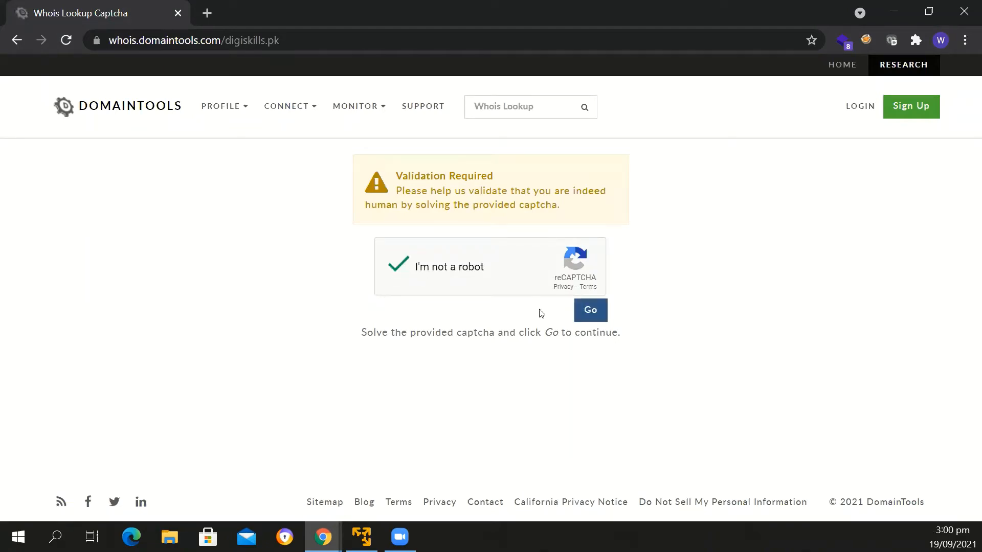
pyautogui.click(598, 316)
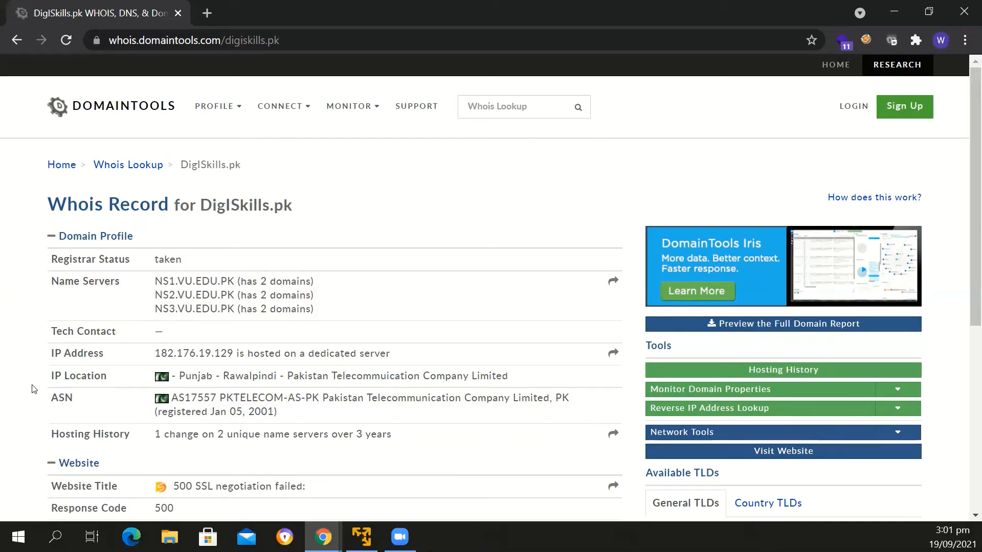
# Review the digiskills.pk Whois record and run a Reverse NS lookup on its name servers by *.VU.EDU.PK
pyautogui.scroll(-3, 31, 388)
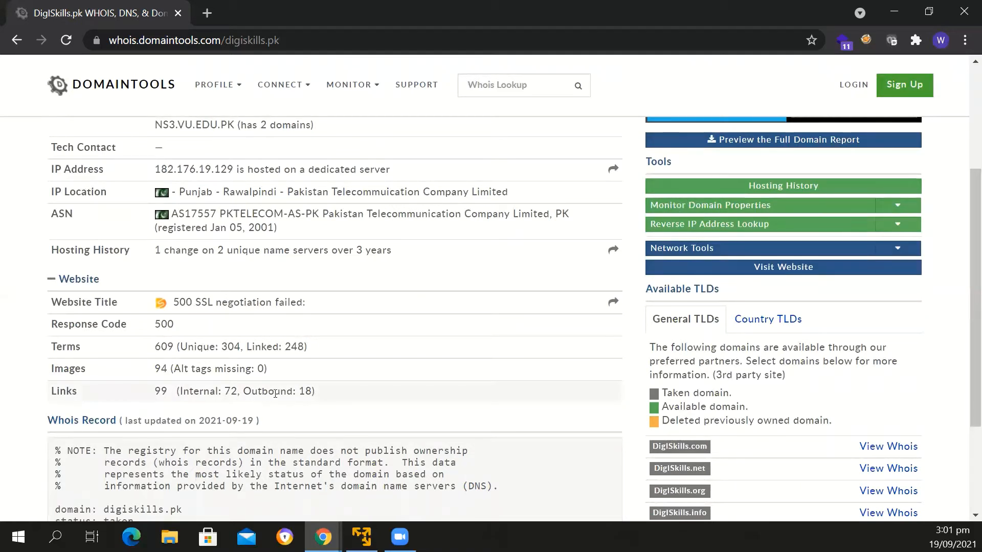
pyautogui.scroll(-2, 23, 402)
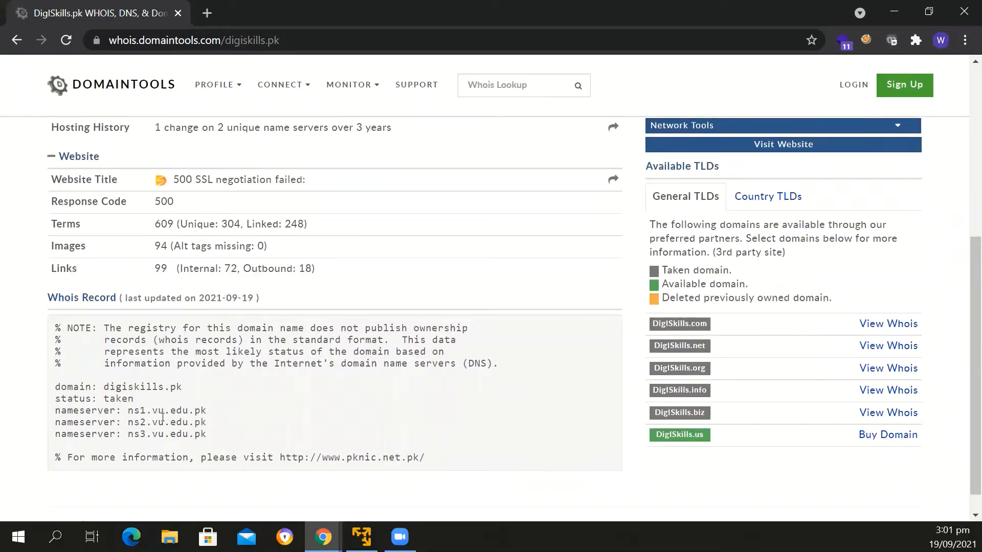
pyautogui.scroll(3, 163, 417)
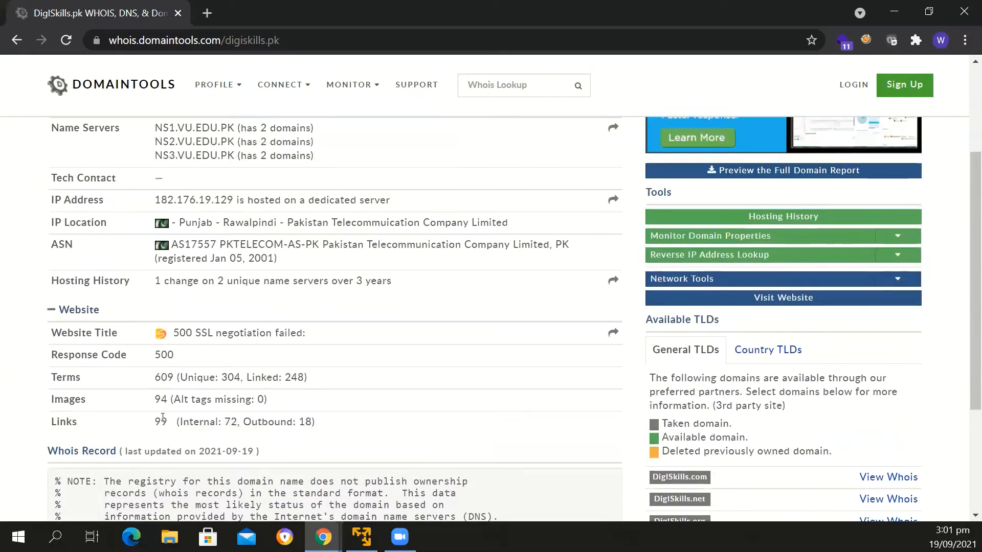
pyautogui.scroll(2, 163, 417)
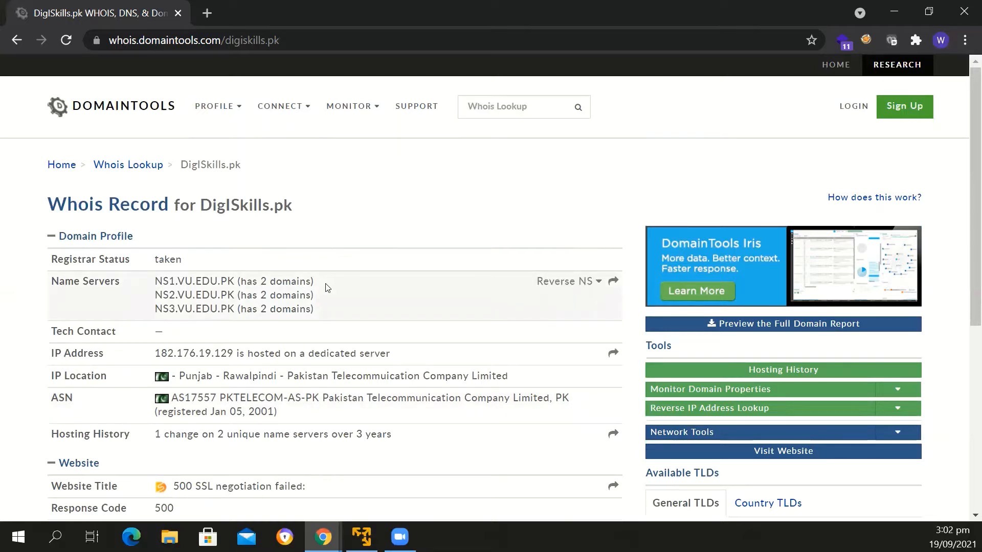
pyautogui.click(546, 288)
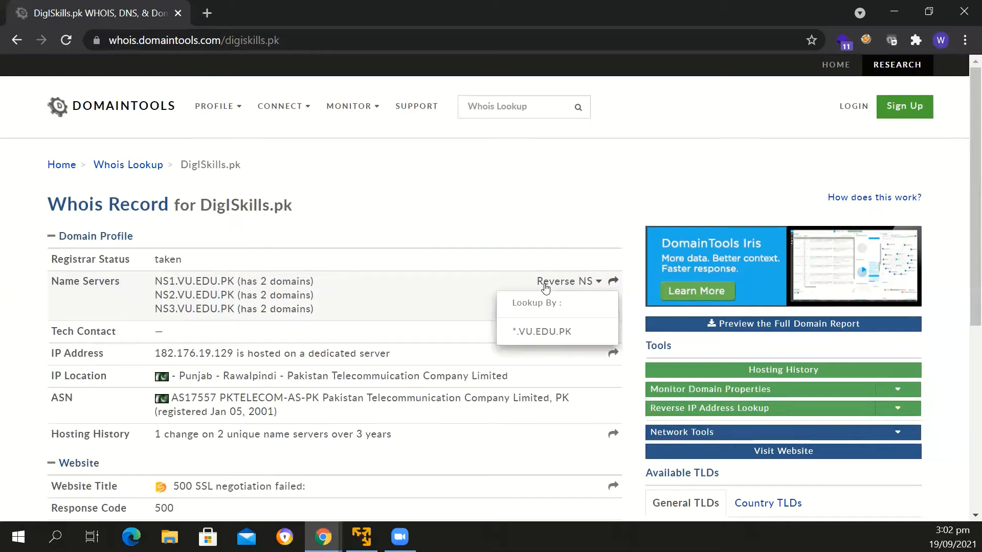
pyautogui.click(555, 336)
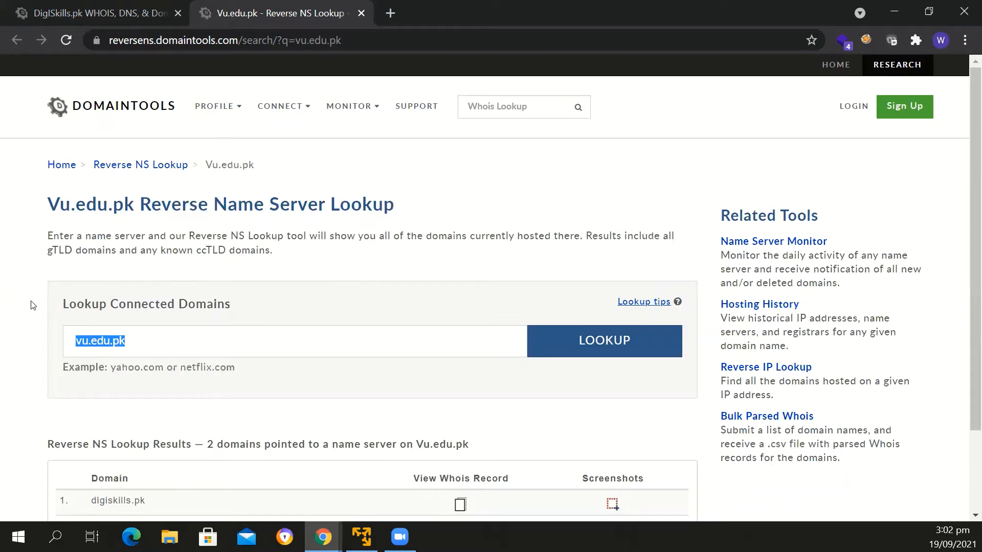
# Copy the domain vu.edu.pk from the Reverse NS Lookup results and open that website in place of the digiskills.pk Whois record
pyautogui.click(683, 230)
pyautogui.scroll(-2, 681, 231)
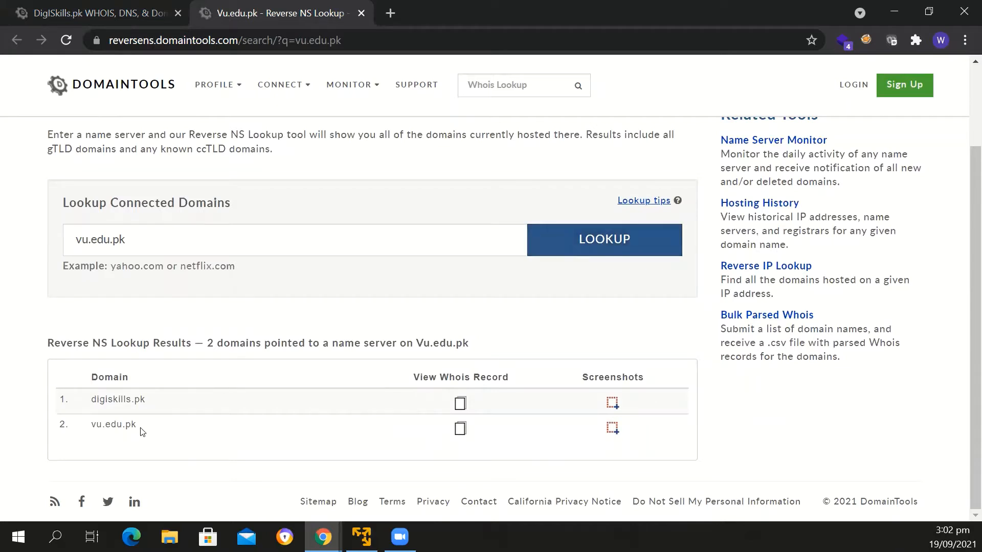
pyautogui.moveTo(139, 429); pyautogui.dragTo(92, 432)
pyautogui.hotkey('ctrl', 'c')
pyautogui.click(125, 16)
pyautogui.click(176, 41)
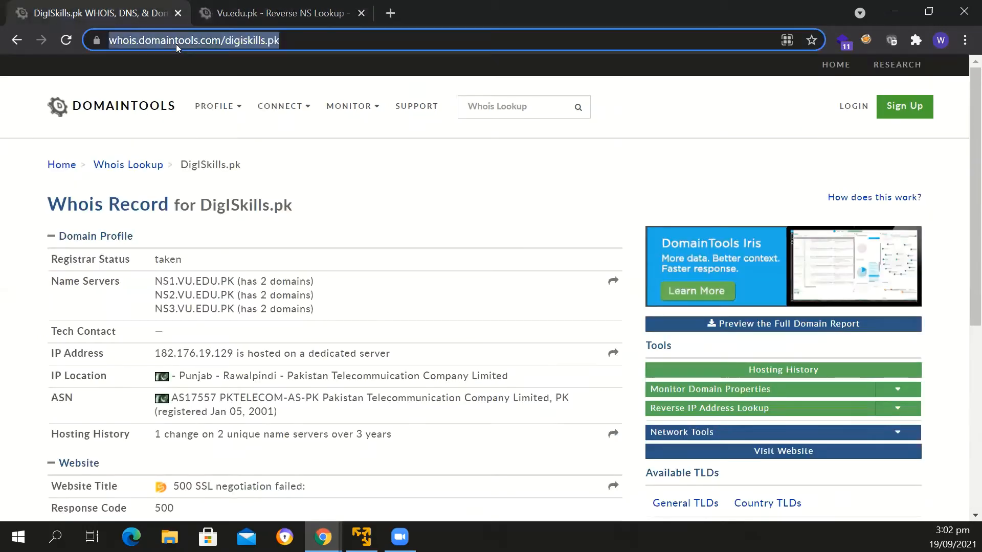
pyautogui.hotkey('ctrl', 'v')
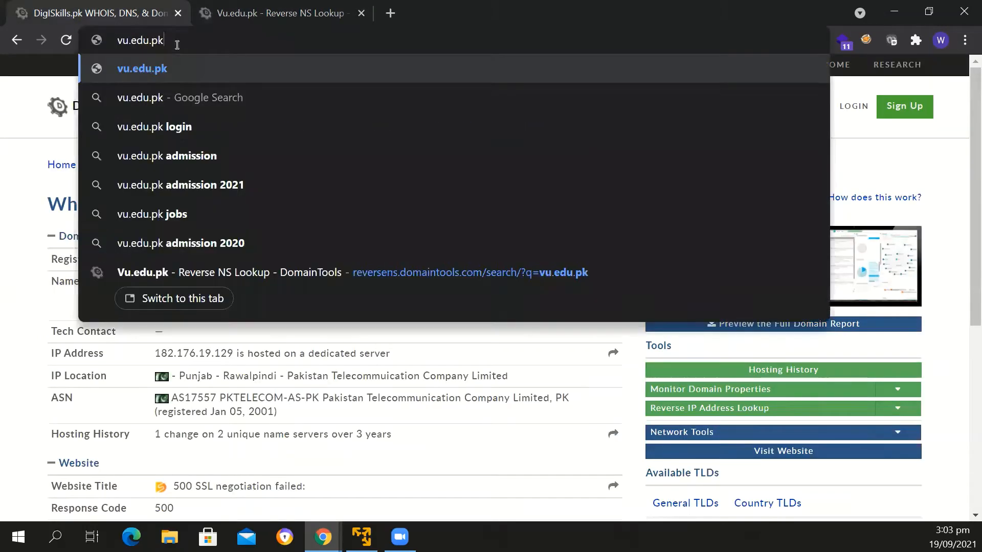
pyautogui.press('Return')
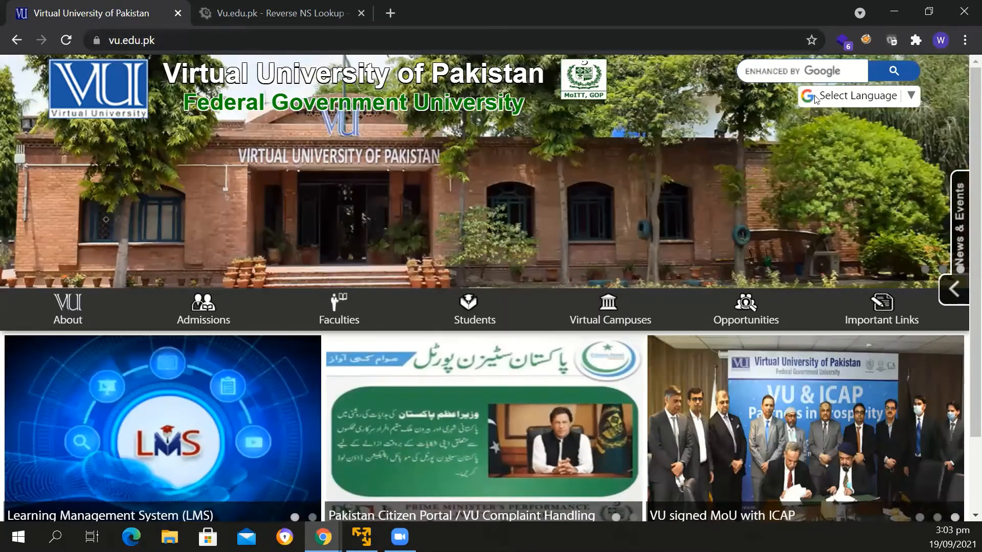
# Search for "wappalyzer", open the Wappalyzer for Chrome store page, and check the browser's list of installed extensions
pyautogui.click(591, 39)
pyautogui.write('wa')
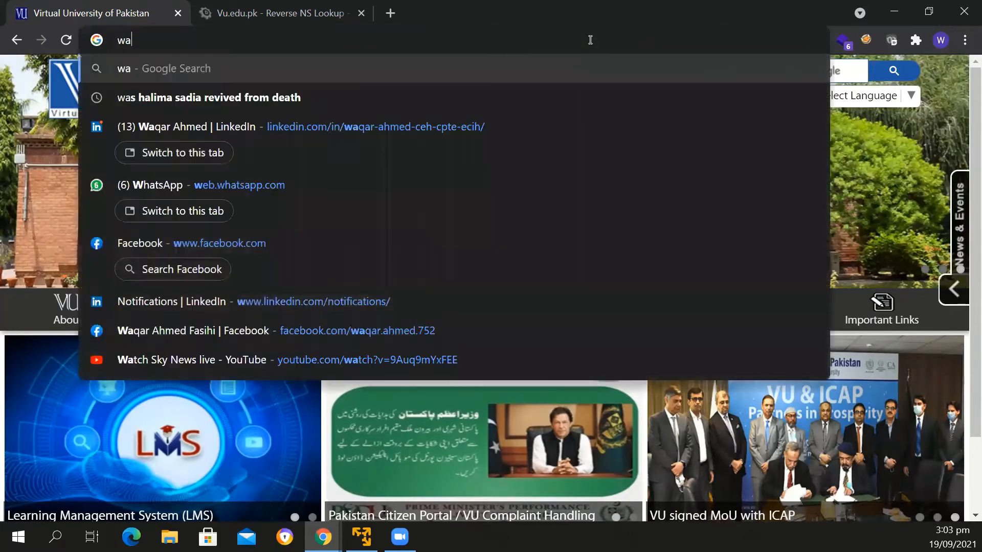
pyautogui.write('ppalyzer')
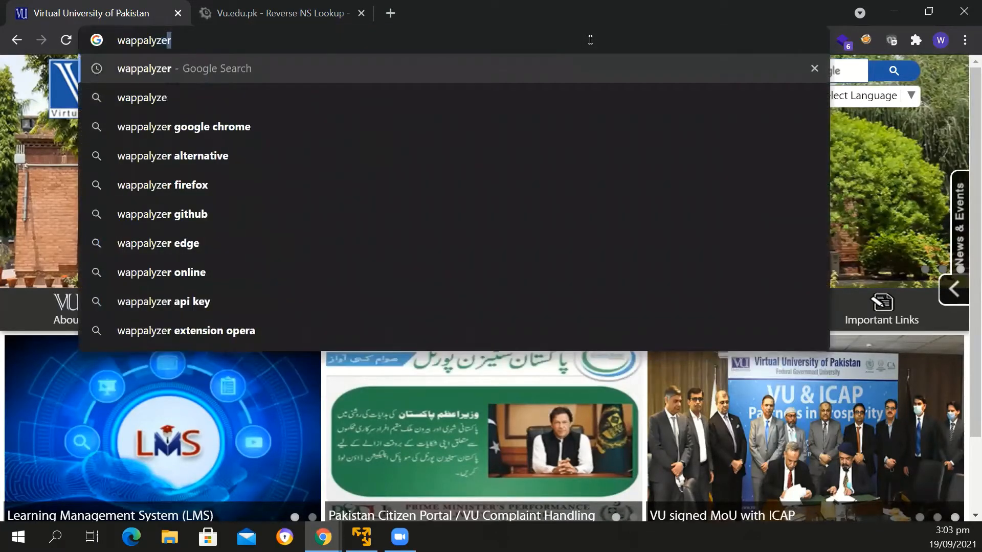
pyautogui.press('Return')
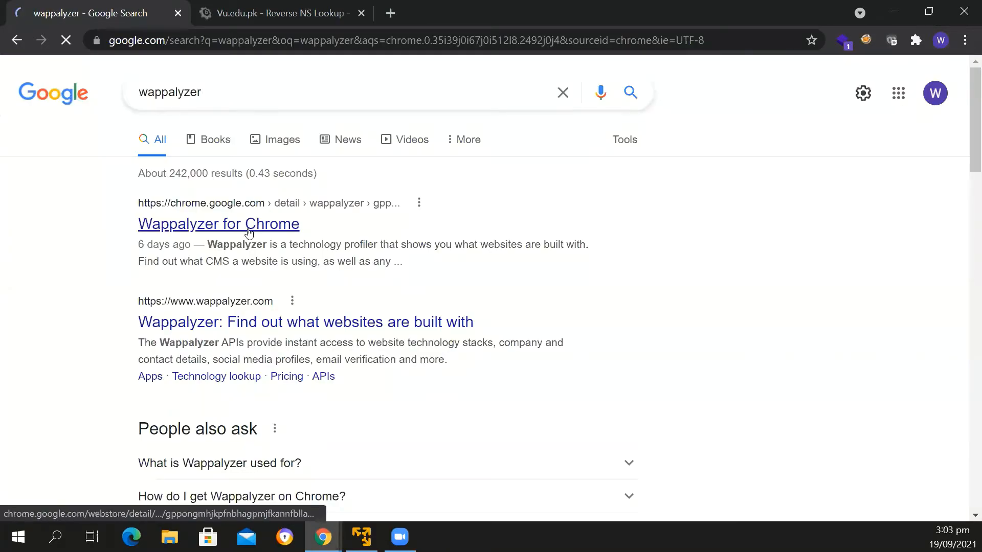
pyautogui.click(248, 229)
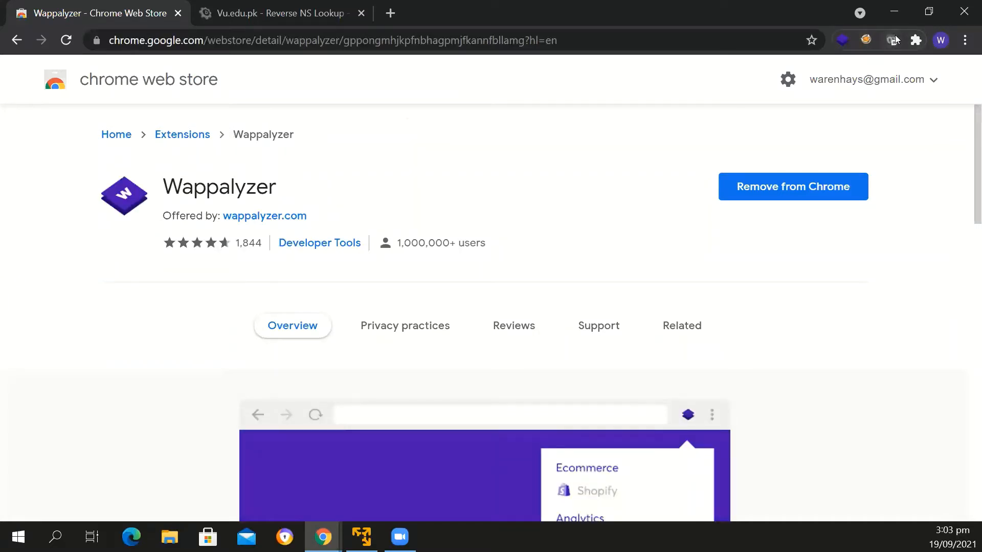
pyautogui.click(917, 40)
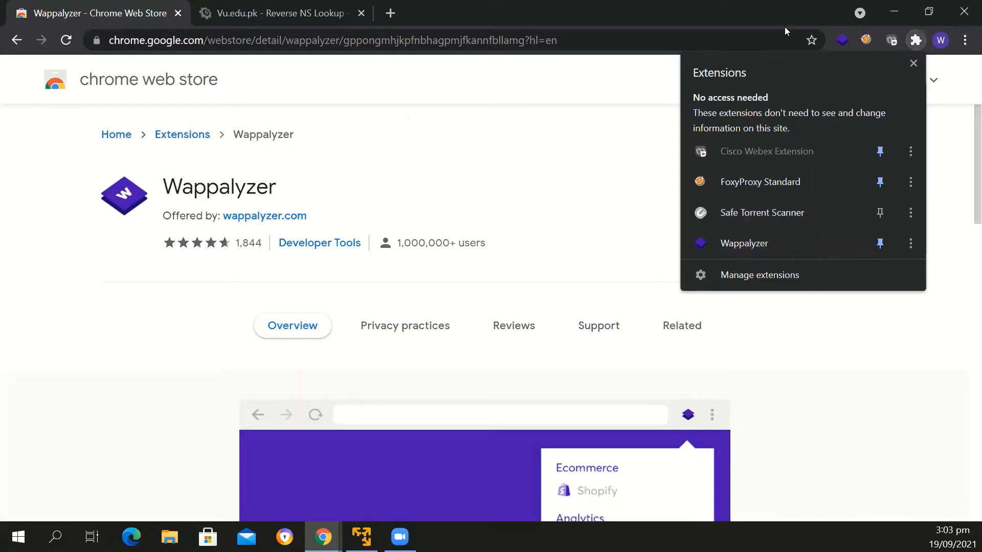
# Go to digiskills.pk and inspect the site's technologies with the Wappalyzer extension
pyautogui.click(137, 43)
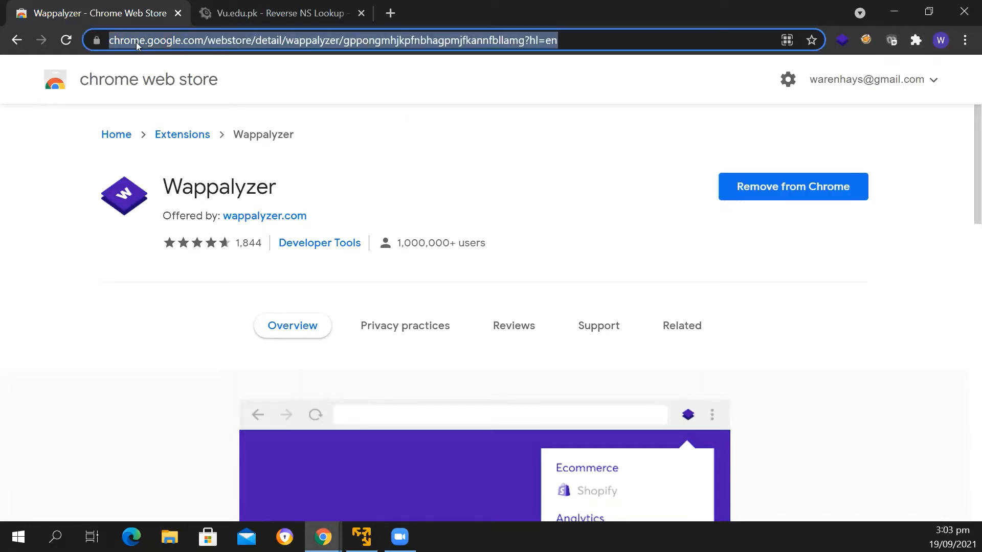
pyautogui.write('digiskills')
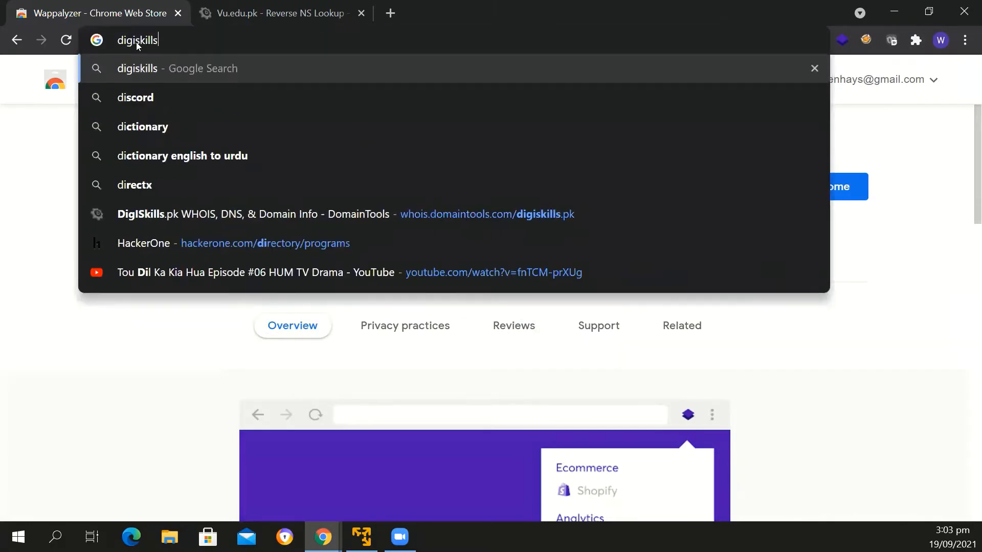
pyautogui.write('.pk')
pyautogui.press('Return')
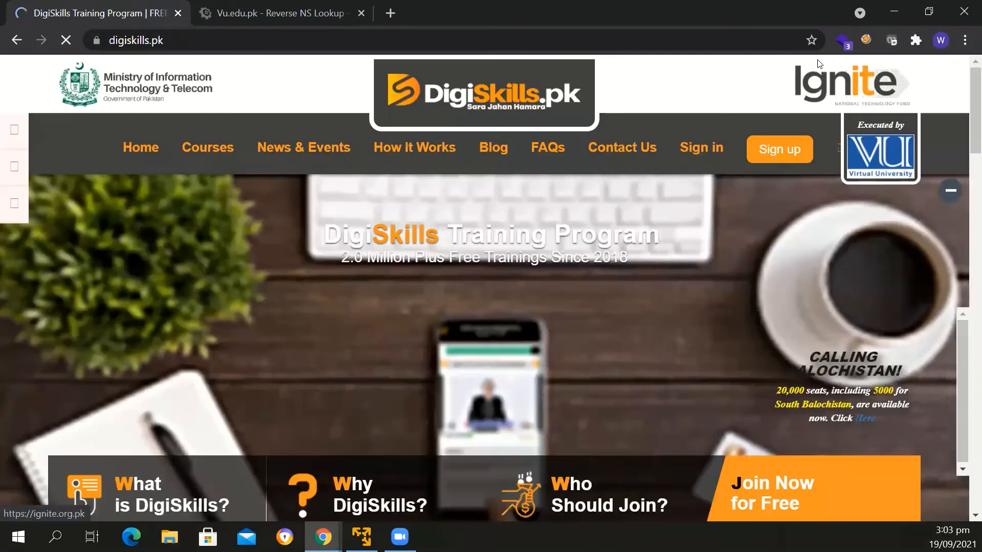
pyautogui.click(841, 41)
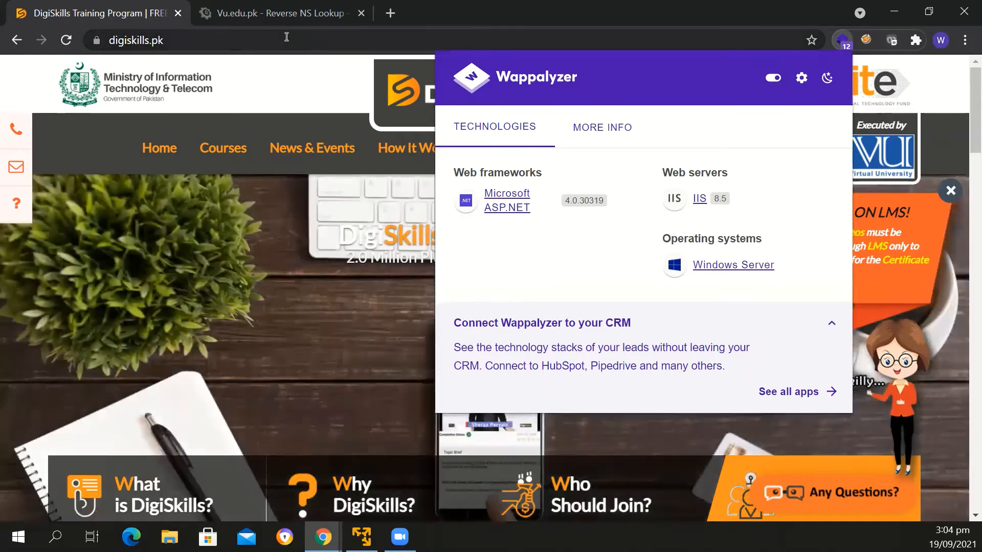
# Go to the Internet Archive website at archive.org
pyautogui.click(286, 37)
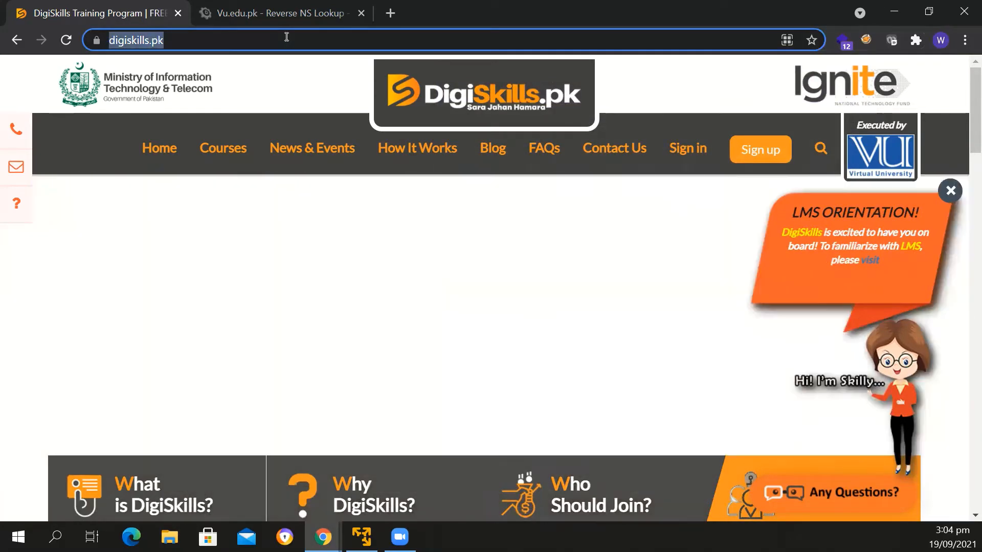
pyautogui.write('ar')
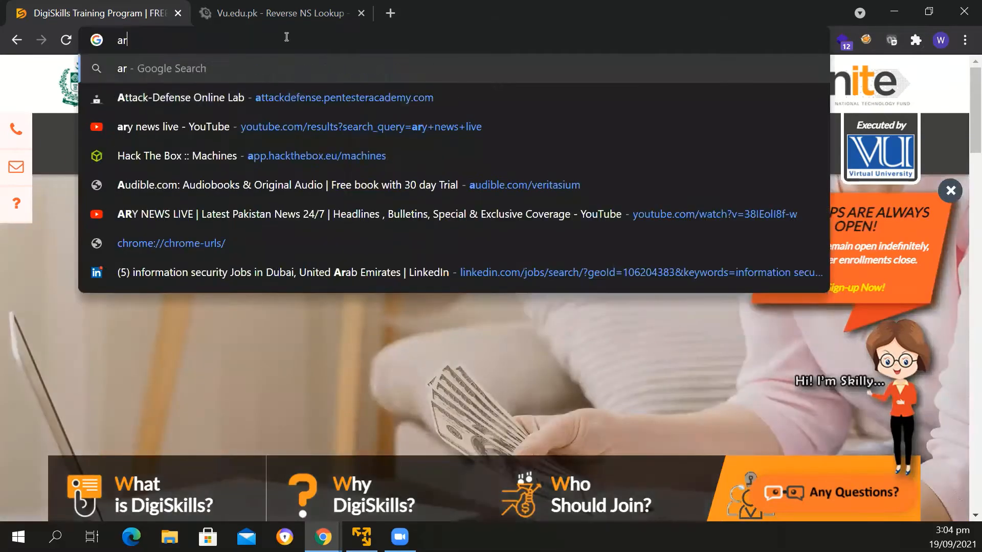
pyautogui.write('chive.or')
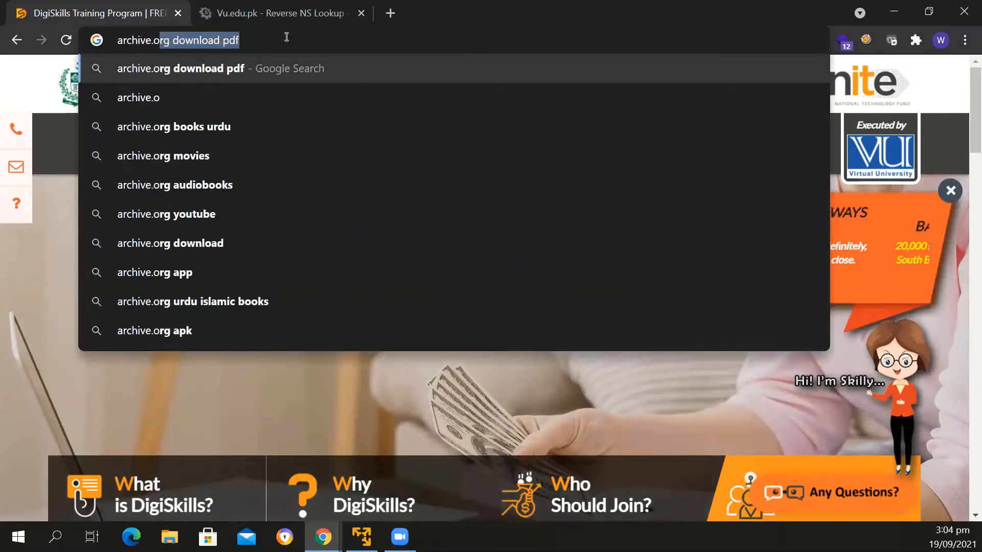
pyautogui.write('g')
pyautogui.press('Return')
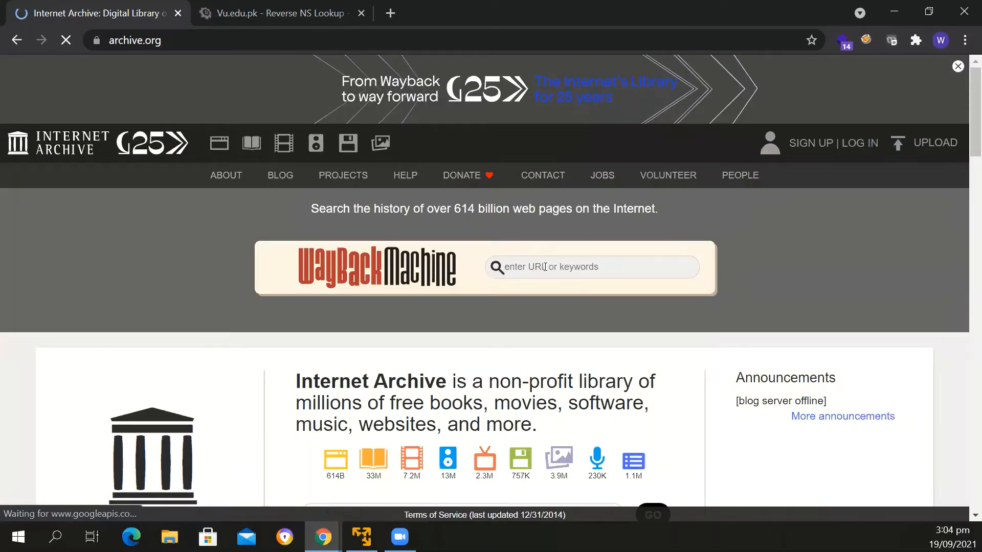
# Try to look up the archived history of digiskills.pk in the Wayback Machine, then return to the archive.org home page
pyautogui.click(545, 266)
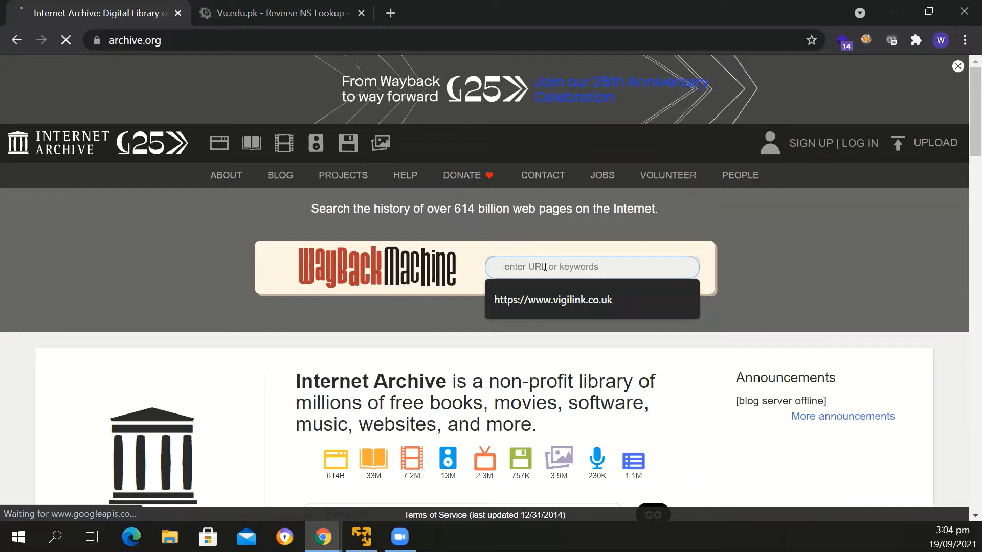
pyautogui.write('digiski')
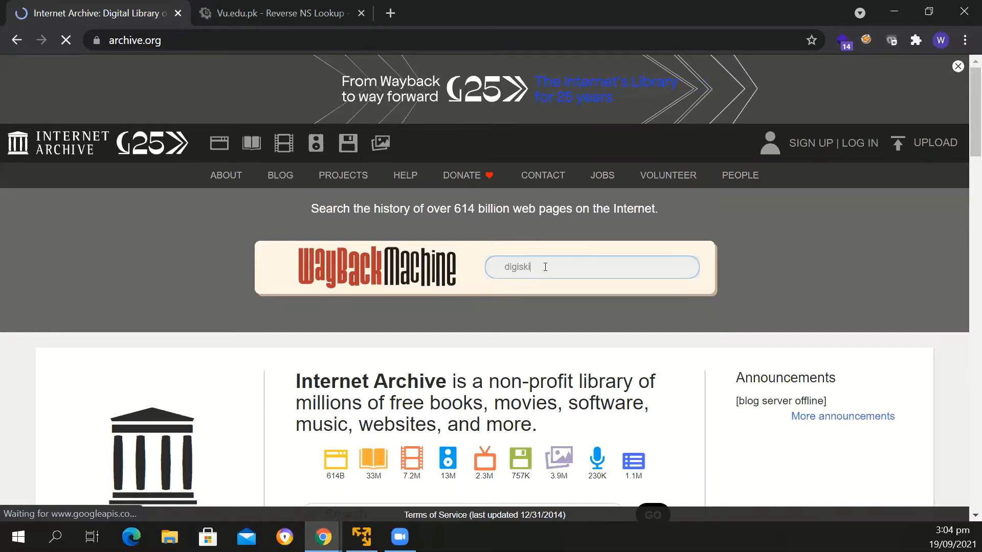
pyautogui.write('lls.pk')
pyautogui.press('Return')
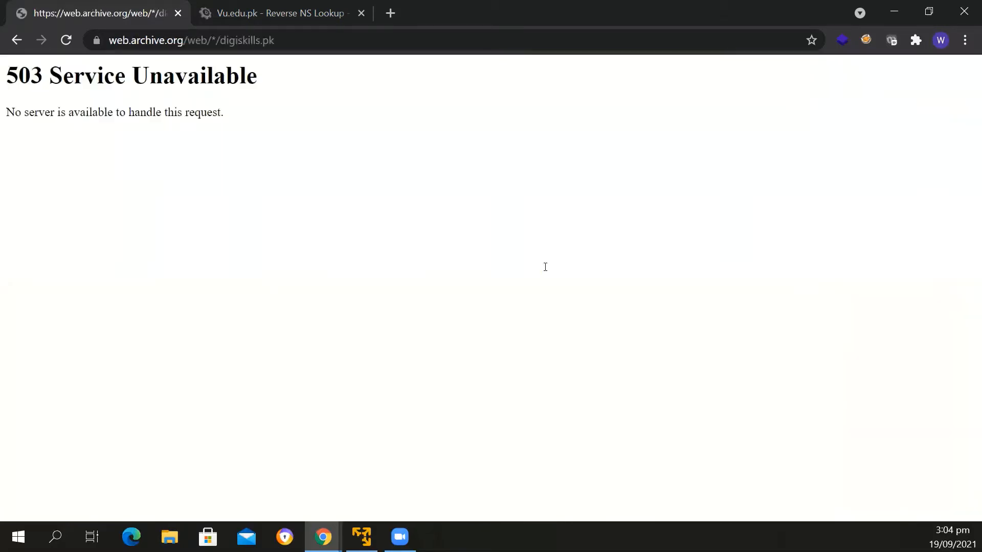
pyautogui.click(16, 40)
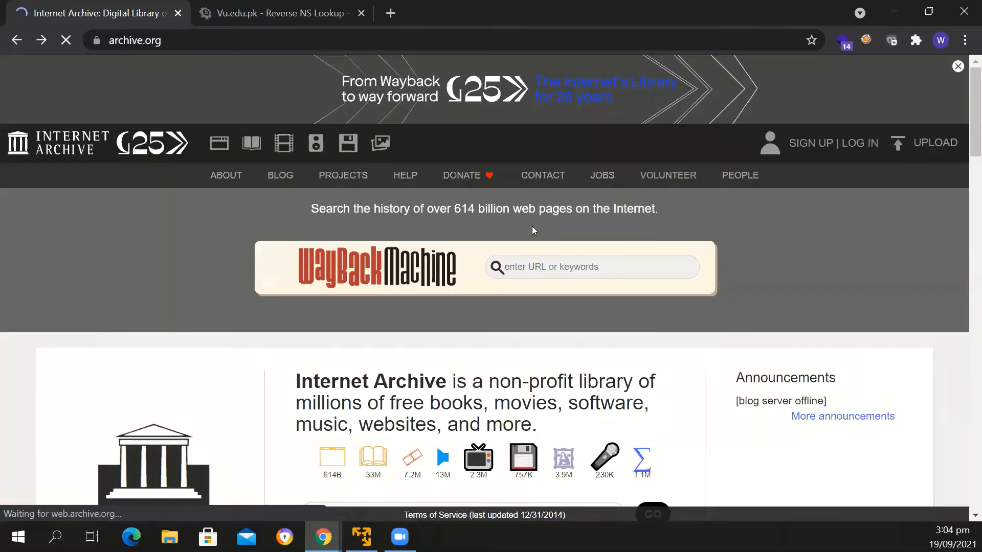
# Try a Wayback Machine lookup of facebook.com, then go back to the archive.org home page
pyautogui.click(532, 264)
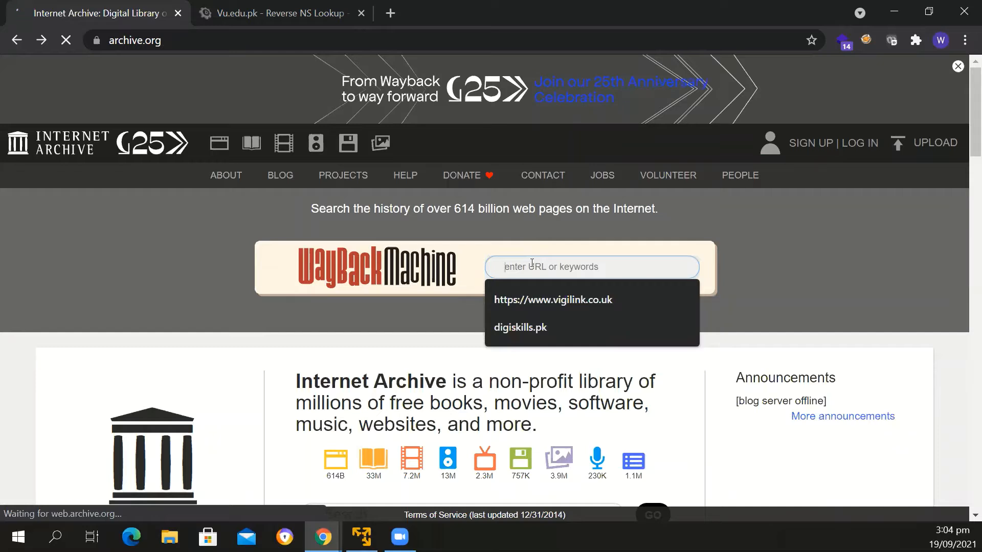
pyautogui.write('face')
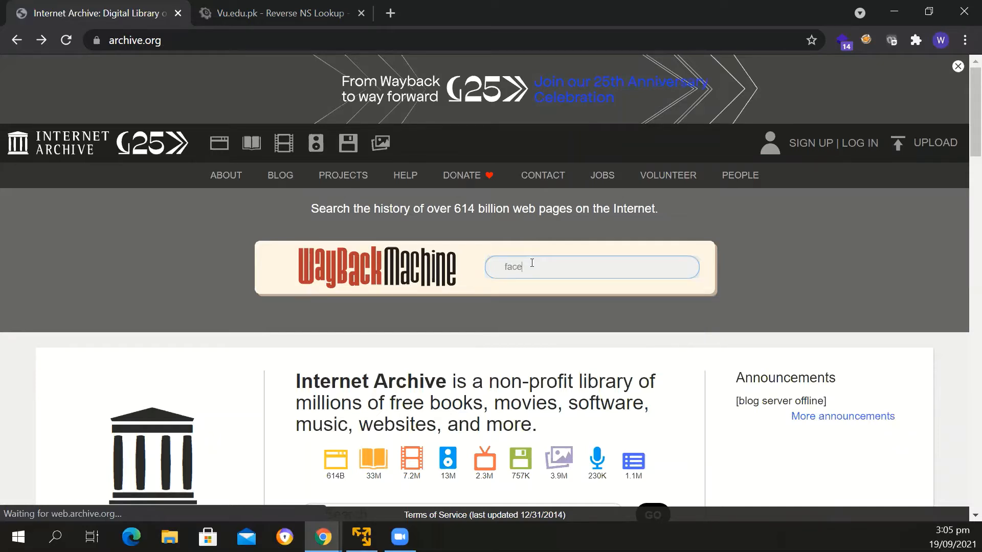
pyautogui.write('book.com')
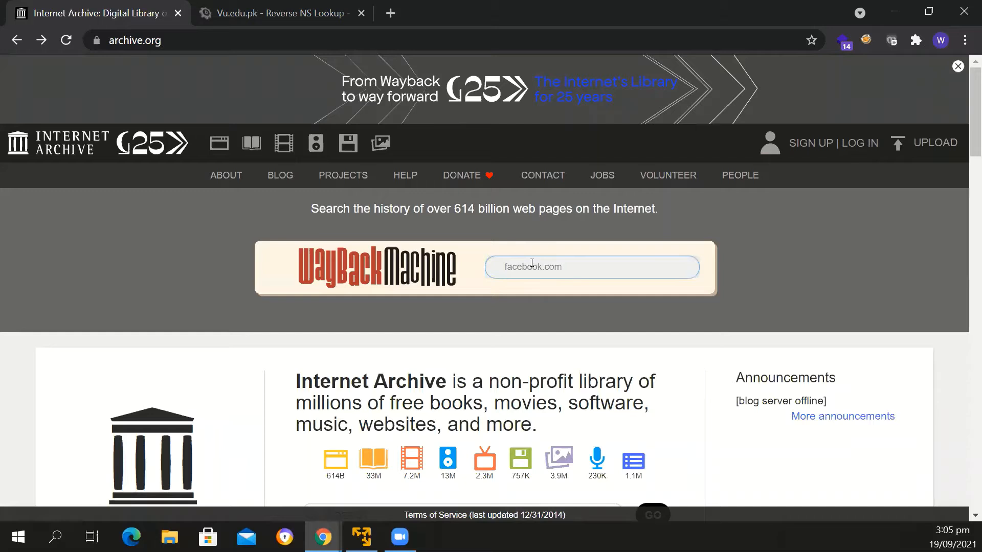
pyautogui.press('Return')
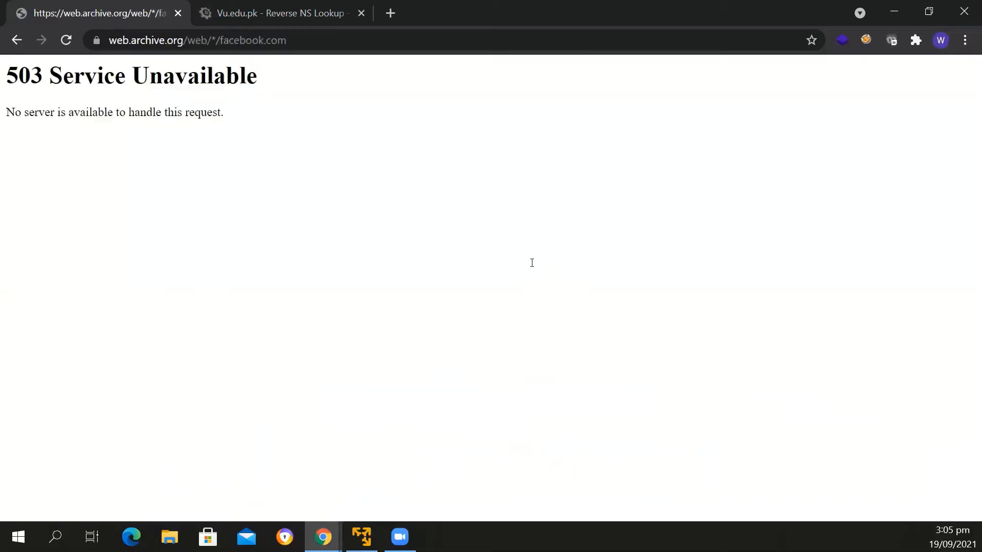
pyautogui.click(16, 41)
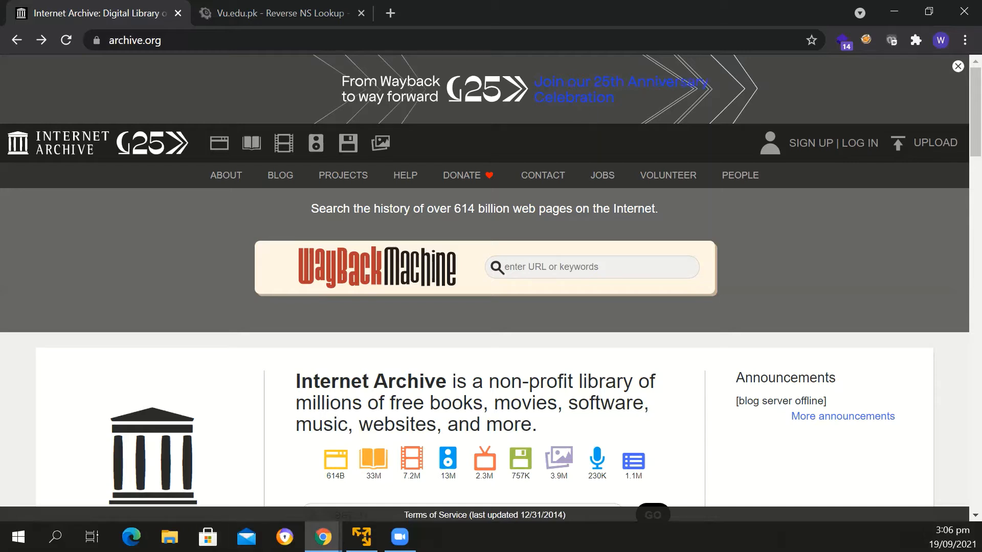
# Switch to the Kali virtual machine in VMware Workstation Player, maximize its window and display it in full screen
pyautogui.hotkey('alt', 'Tab')
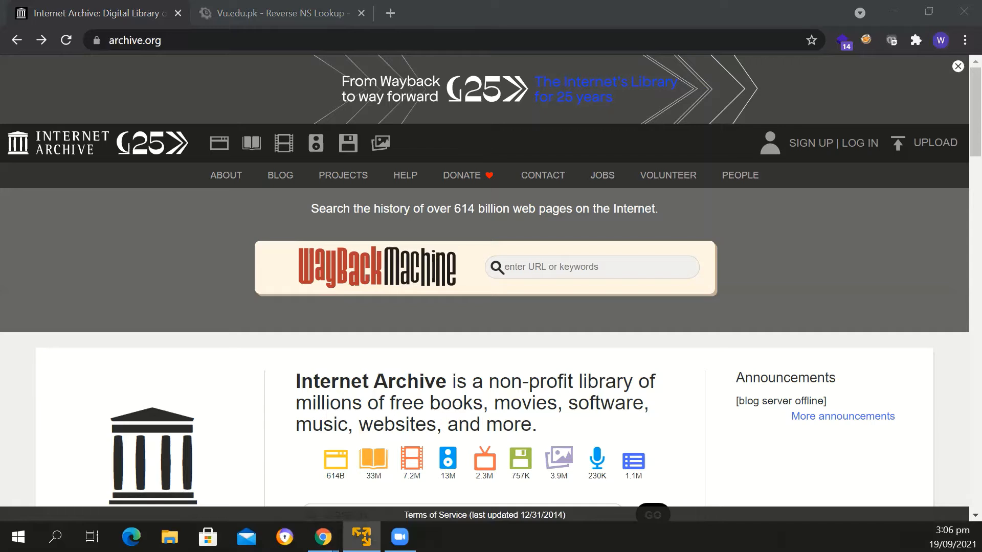
pyautogui.click(601, 119)
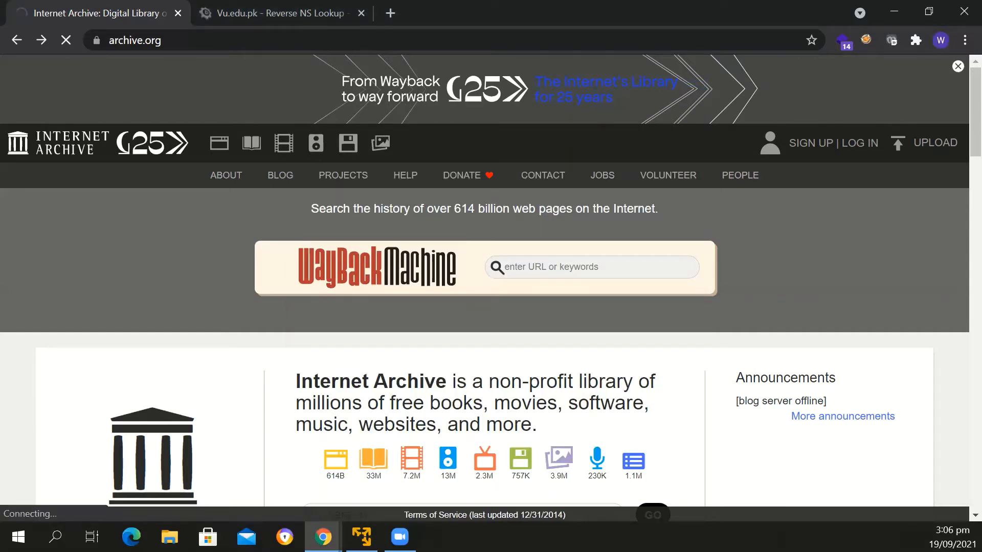
pyautogui.hotkey('alt', 'Tab')
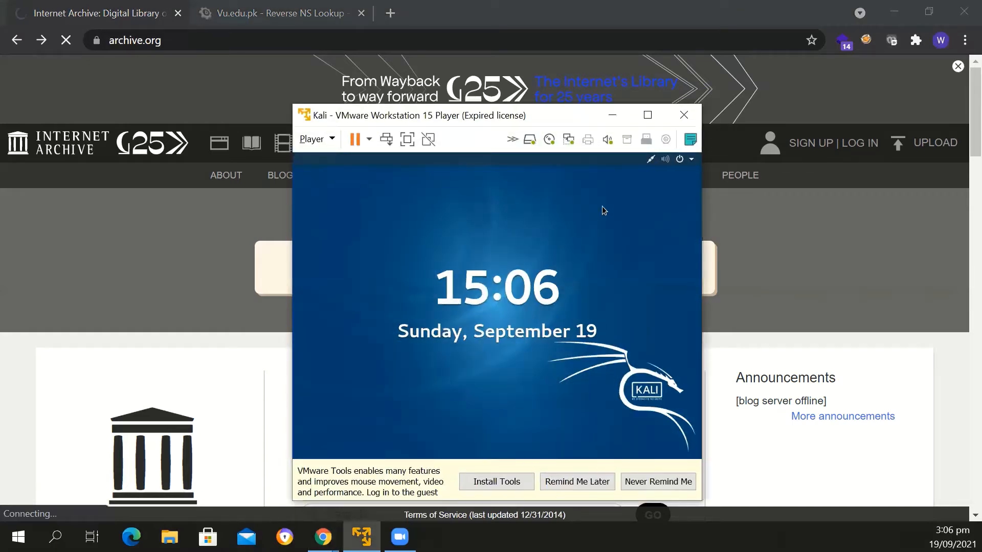
pyautogui.click(648, 114)
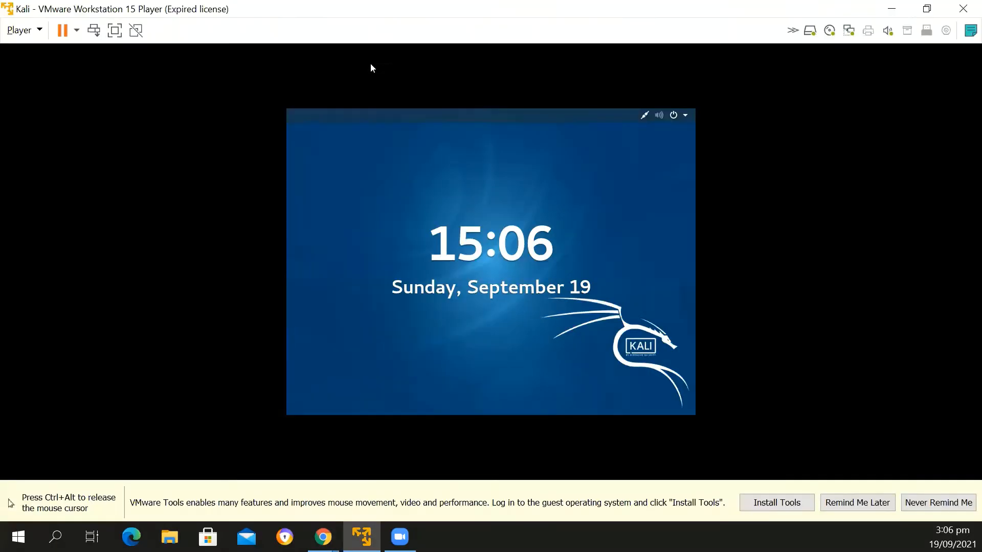
pyautogui.hotkey('ctrl', 'alt')
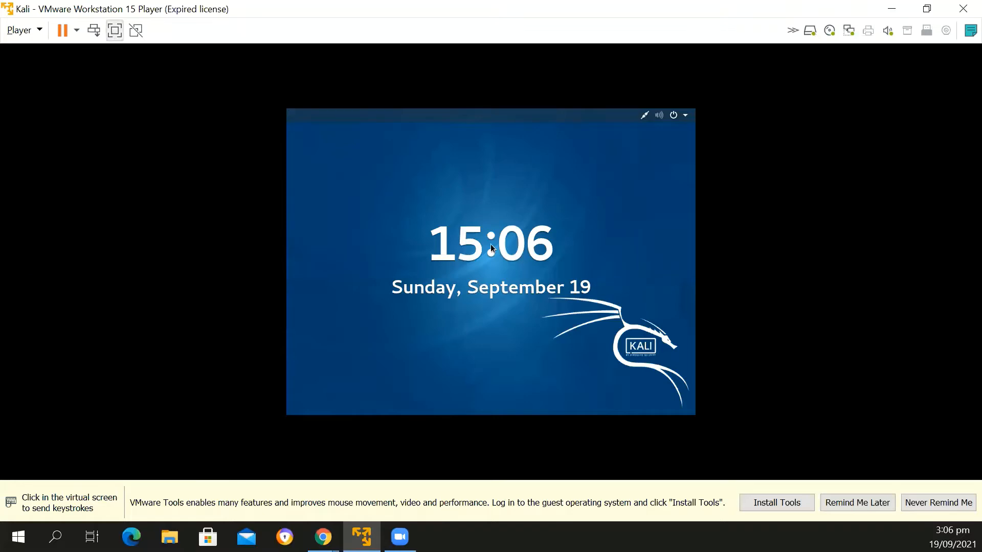
pyautogui.hotkey('ctrl', 'alt', 'Return')
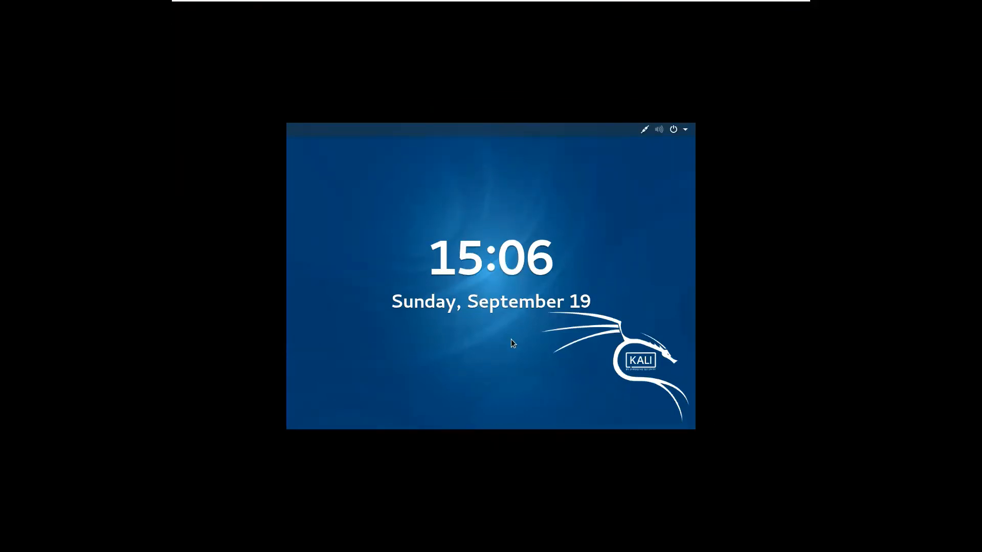
# Dismiss the Kali lock screen and sign in with the username and account password
pyautogui.moveTo(511, 339); pyautogui.dragTo(509, 207)
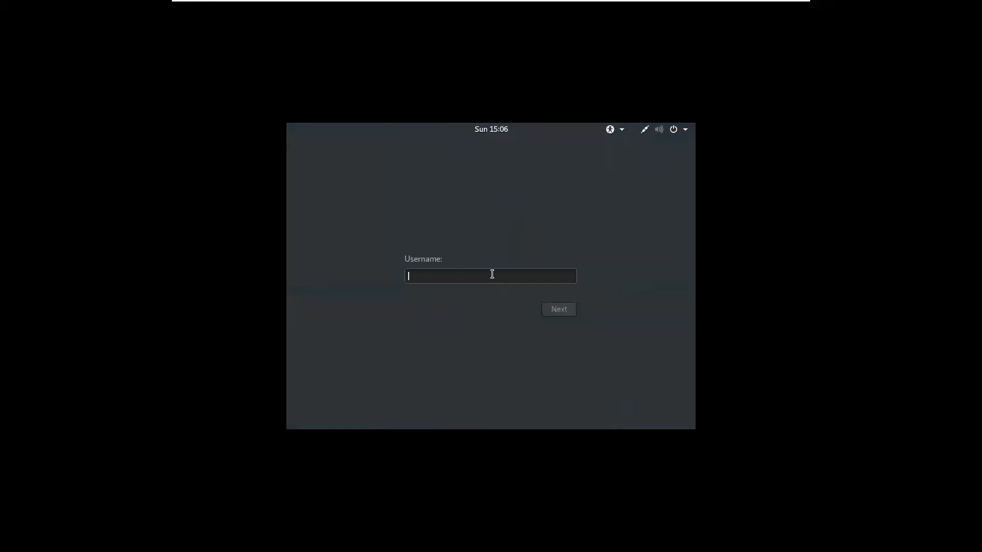
pyautogui.press('Return')
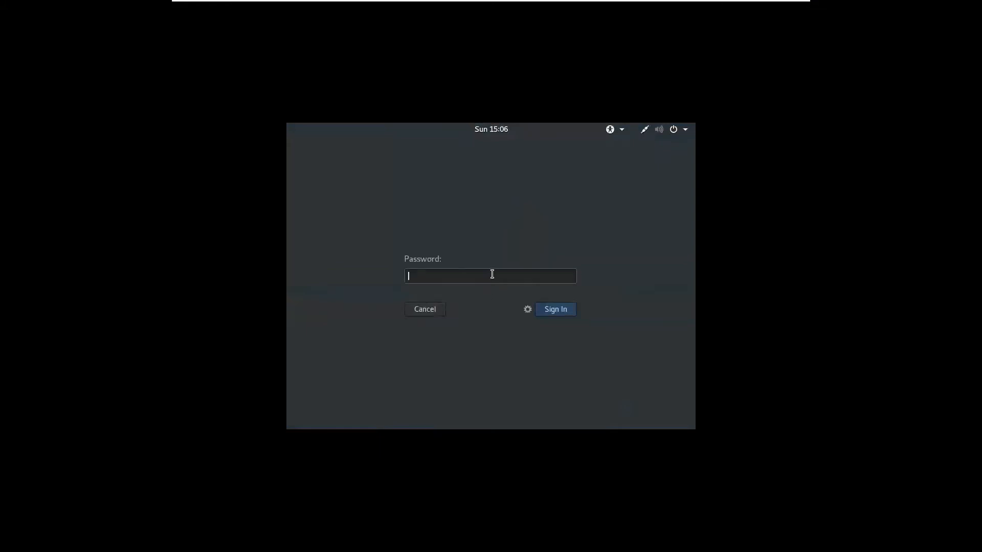
pyautogui.write('****')
pyautogui.press('Return')
pyautogui.write('*')
pyautogui.press('BackSpace')
pyautogui.write('******')
pyautogui.press('Return')
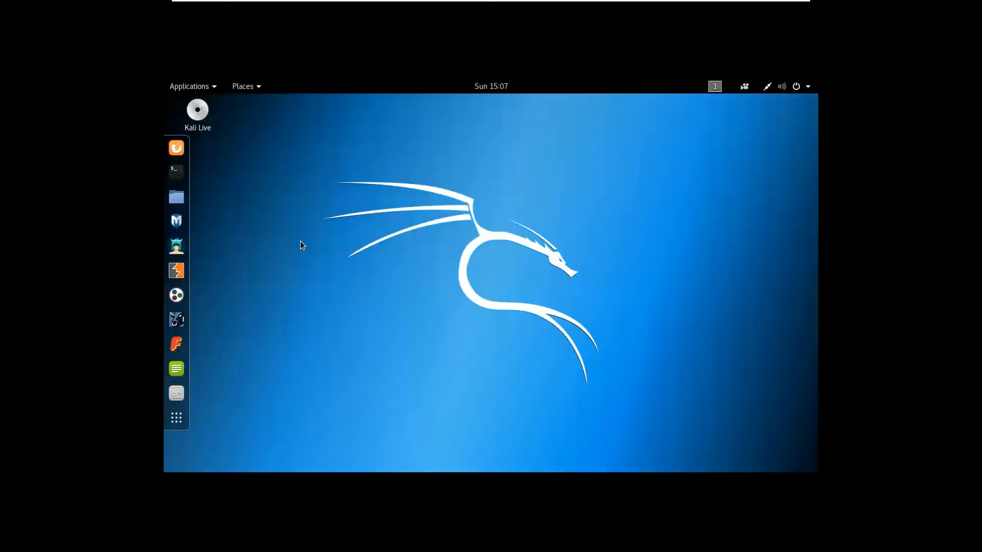
# Open the Displays page under Devices in the Kali system settings
pyautogui.click(811, 86)
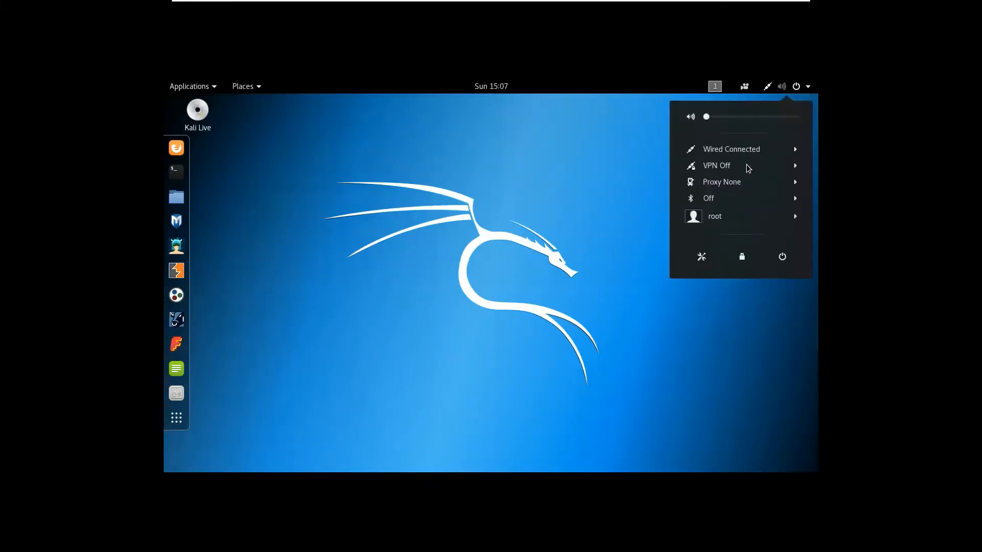
pyautogui.click(702, 256)
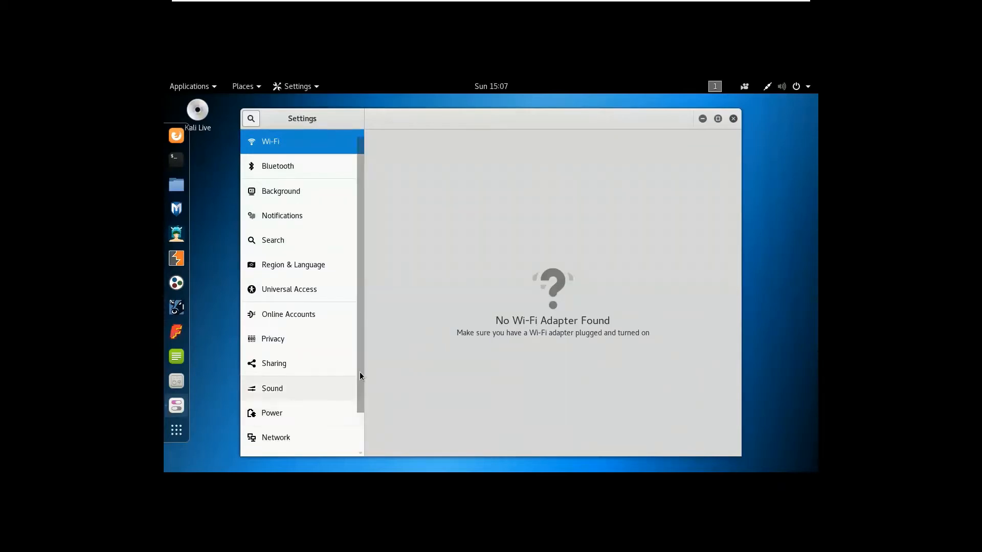
pyautogui.moveTo(360, 373); pyautogui.dragTo(329, 427)
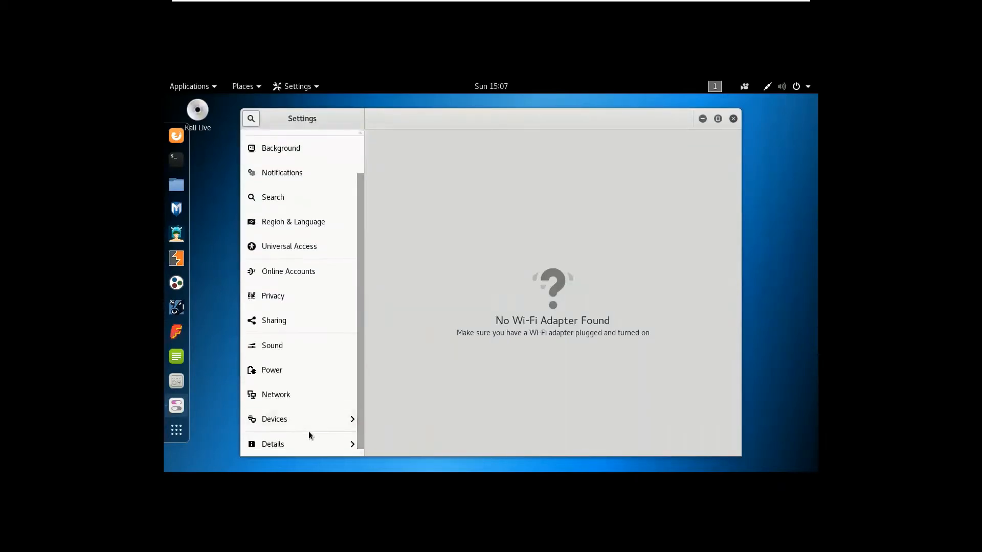
pyautogui.click(307, 420)
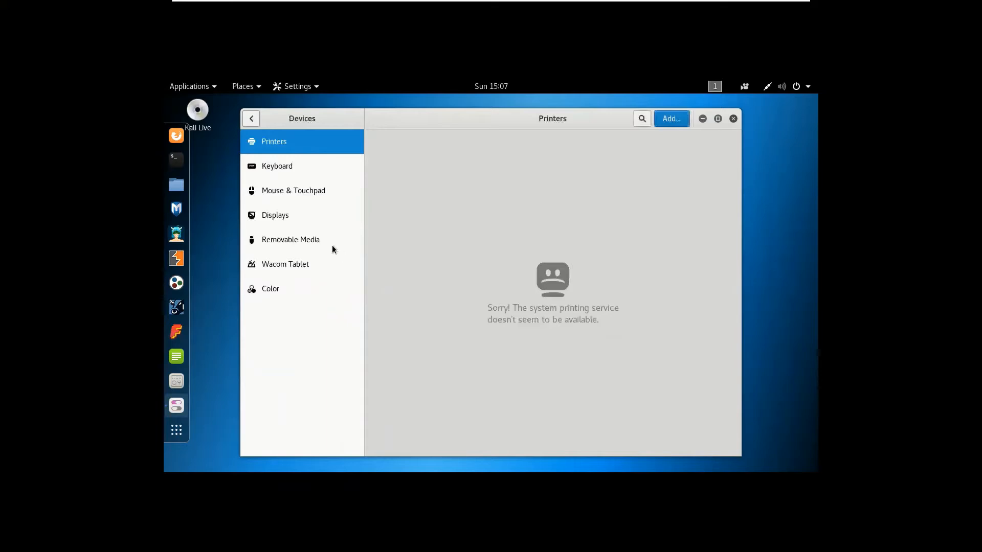
pyautogui.click(300, 214)
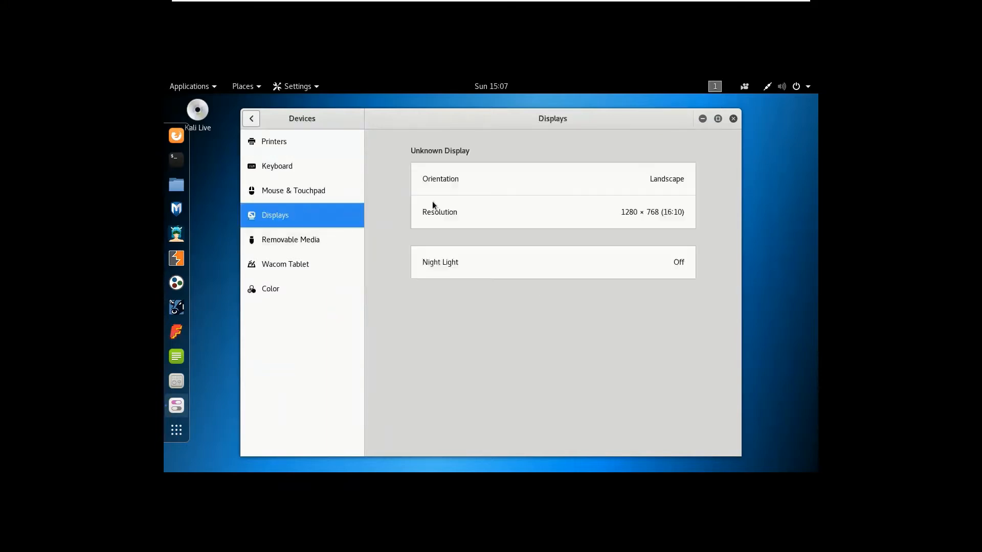
# Set the display resolution to 1400 × 1050 (4:3), apply and keep the change, then close the settings
pyautogui.click(465, 211)
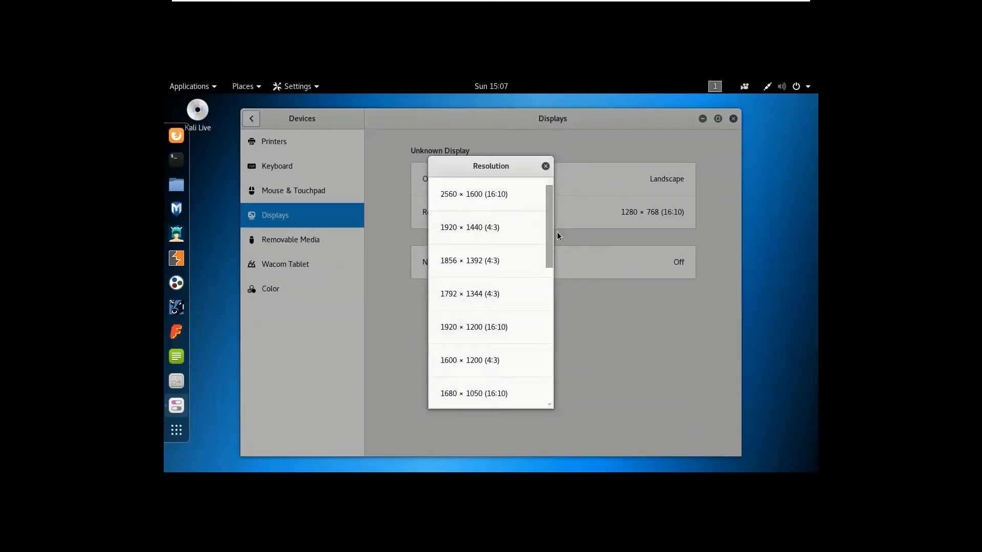
pyautogui.scroll(-3, 550, 256)
pyautogui.moveTo(550, 262); pyautogui.dragTo(551, 269)
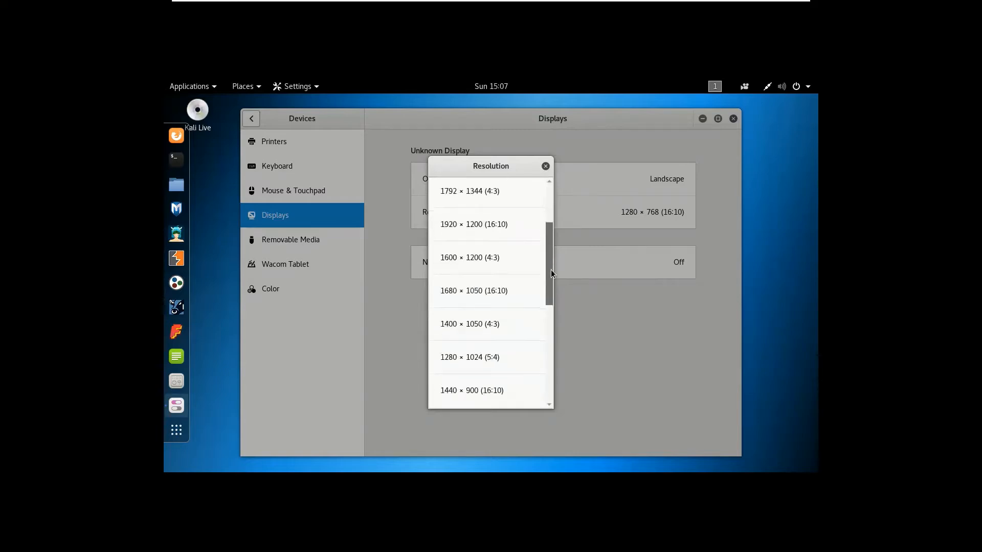
pyautogui.click(504, 321)
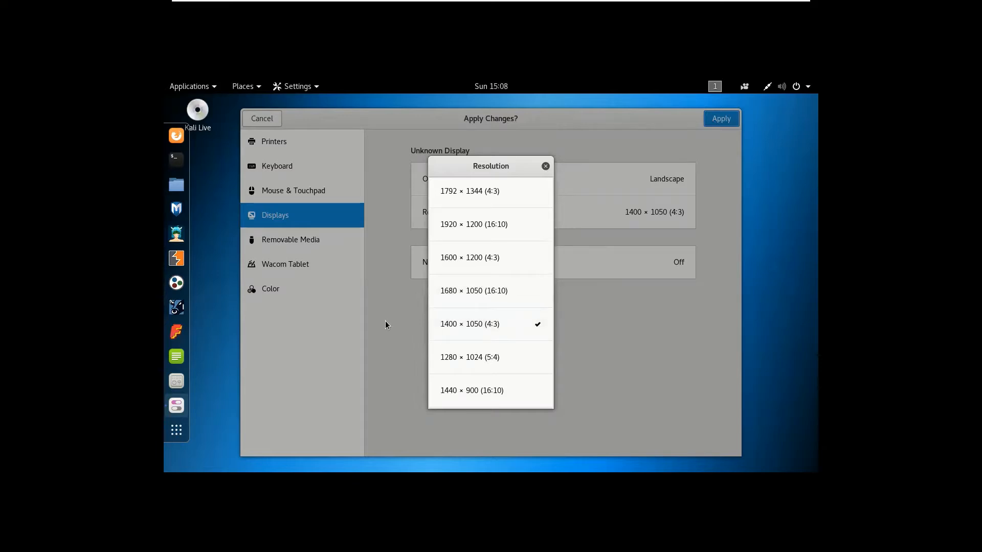
pyautogui.click(486, 372)
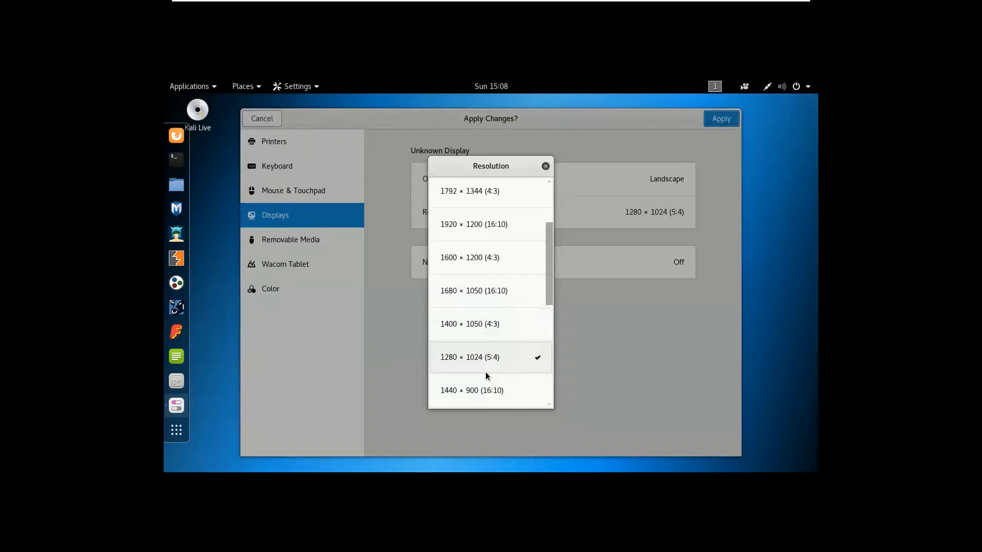
pyautogui.click(493, 315)
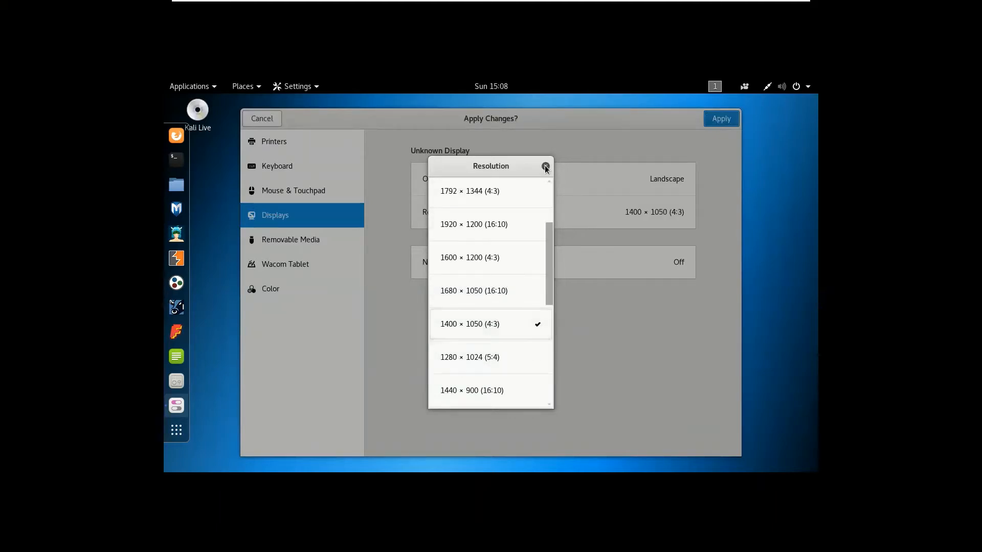
pyautogui.click(545, 165)
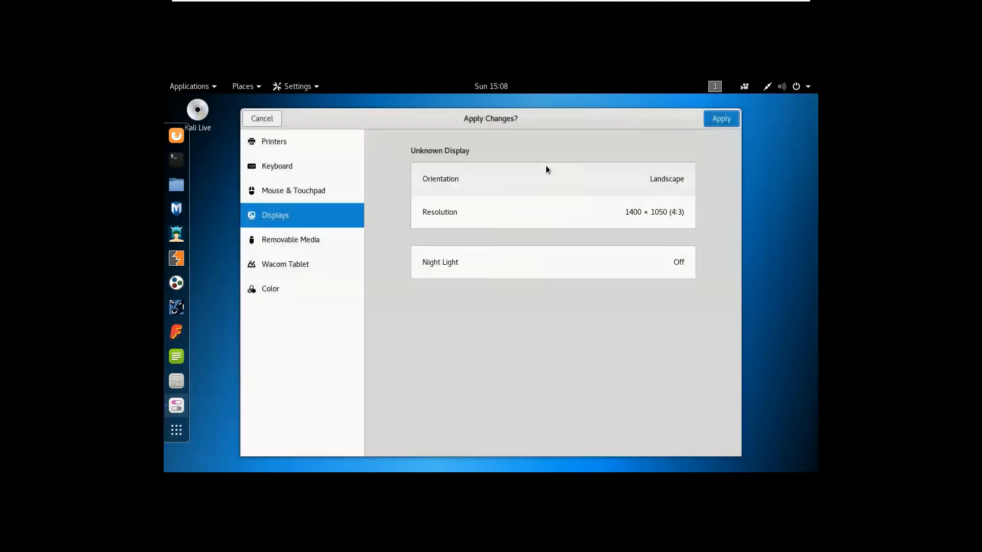
pyautogui.click(720, 118)
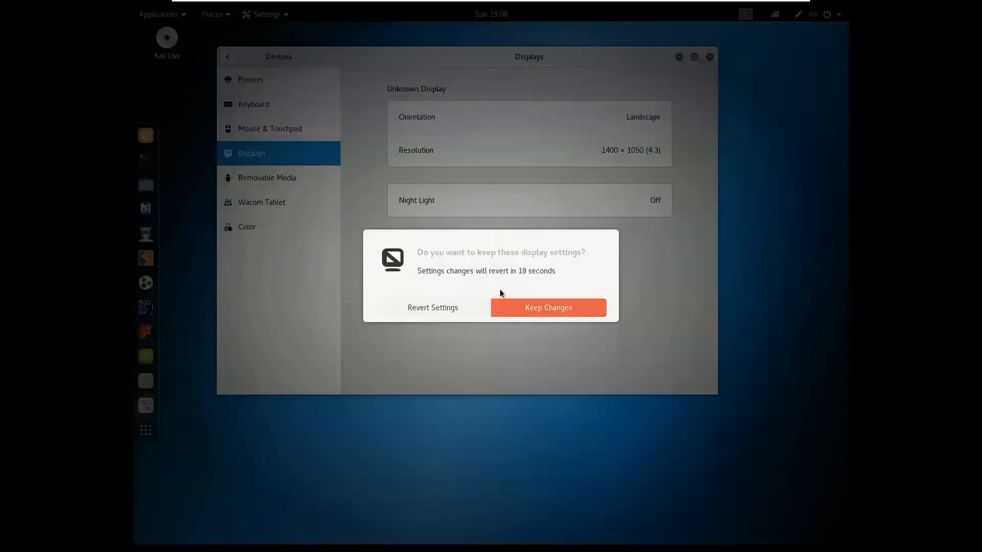
pyautogui.click(539, 311)
pyautogui.click(708, 57)
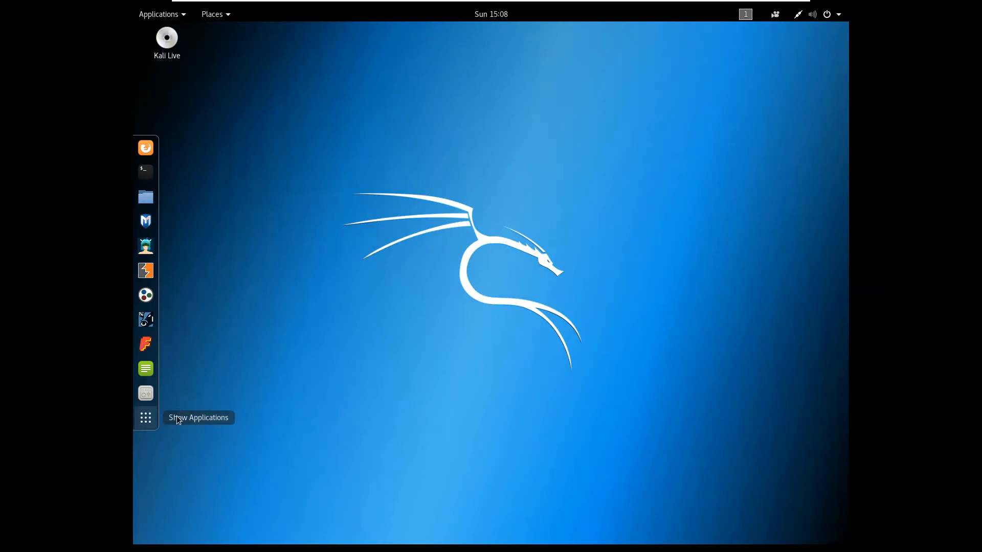
# Search the installed applications for maltego and launch it
pyautogui.click(146, 418)
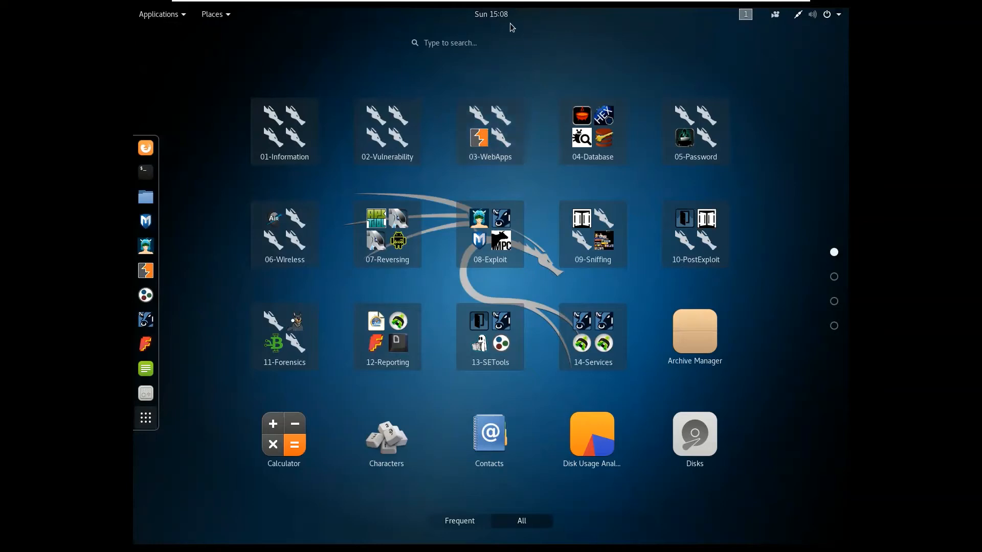
pyautogui.click(477, 43)
pyautogui.write('m')
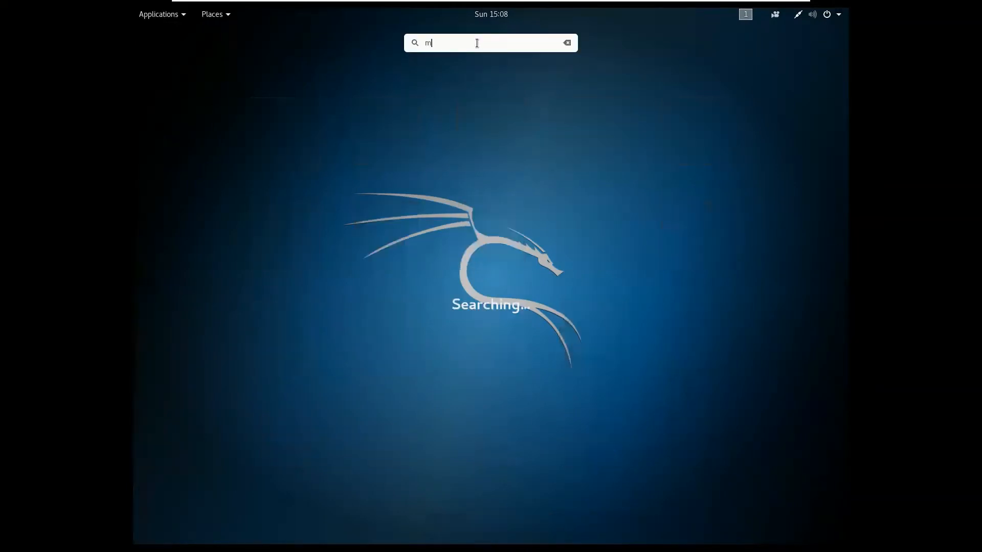
pyautogui.write('altego')
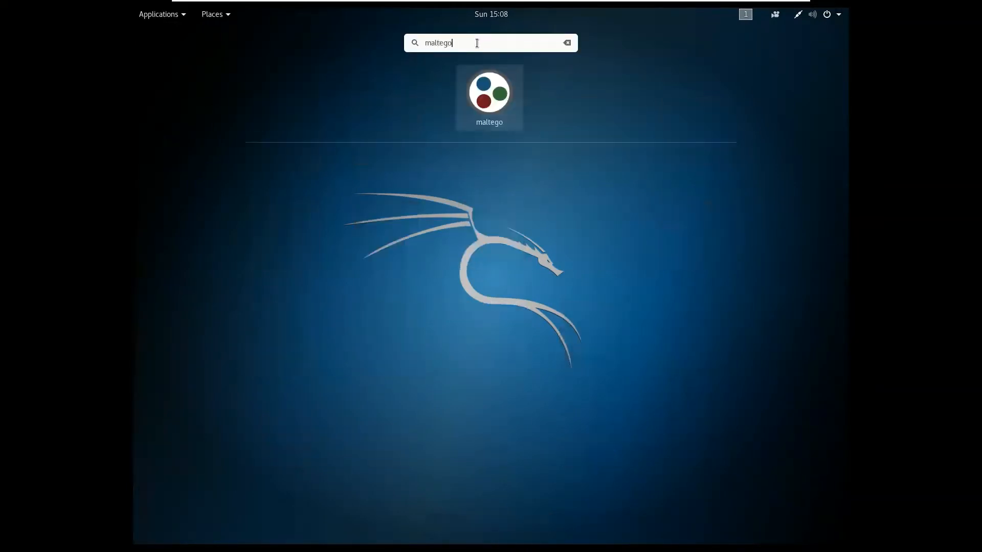
pyautogui.click(480, 85)
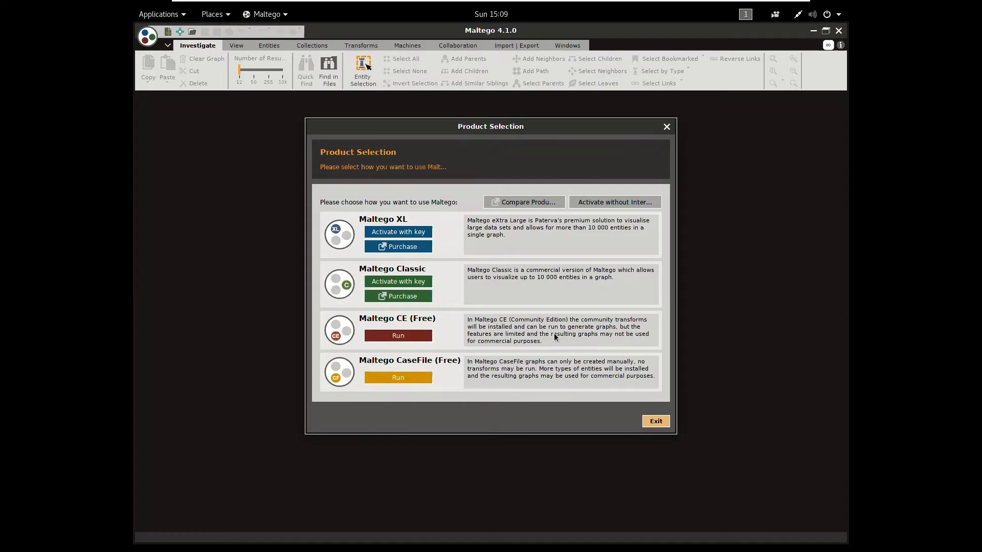
# Run the free Maltego CE edition from the product selection, cancelling the exit prompt
pyautogui.click(654, 423)
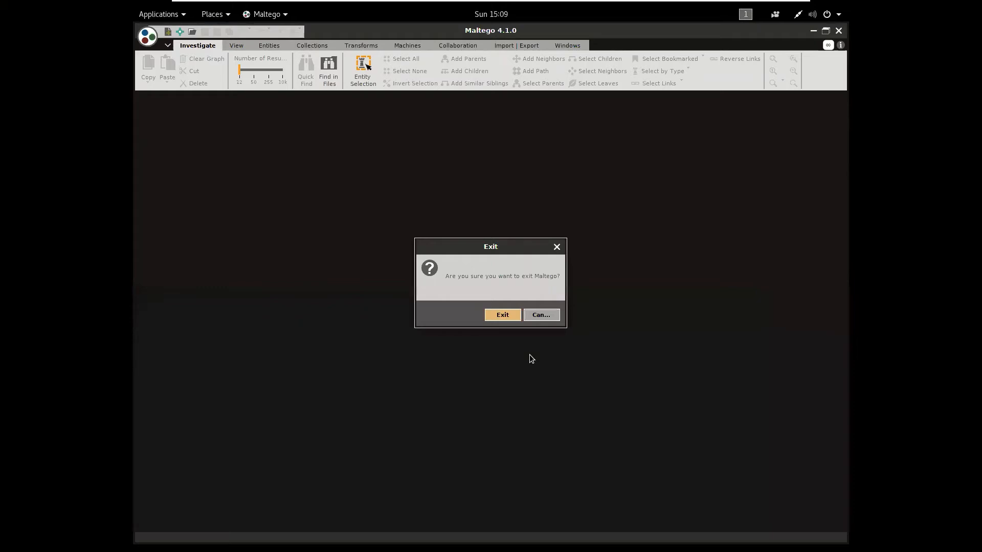
pyautogui.click(539, 315)
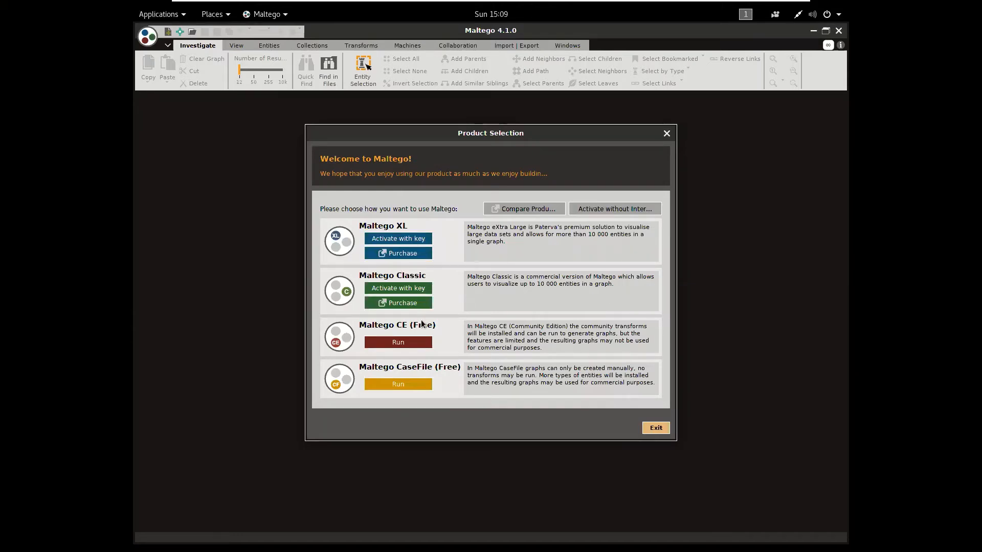
pyautogui.click(424, 343)
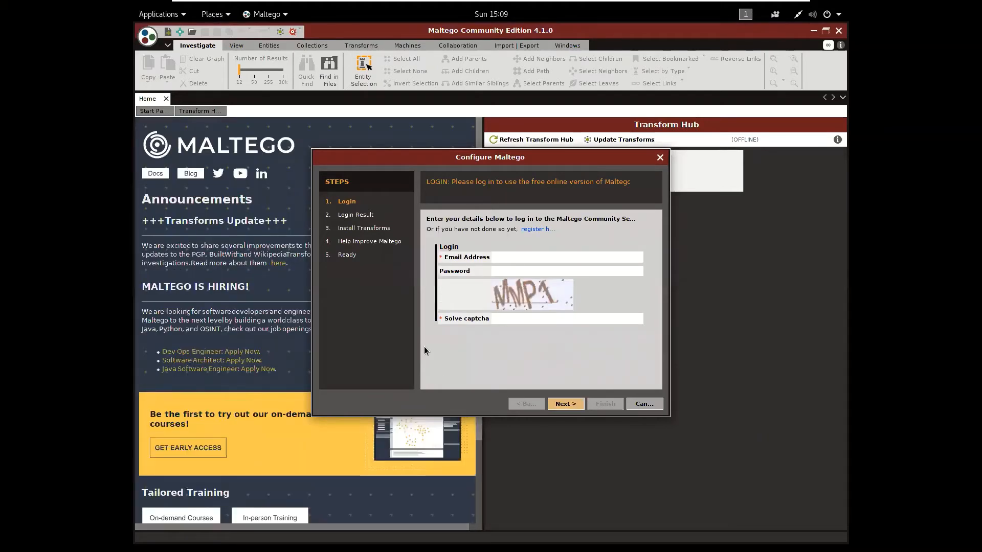
# Log in to the Maltego Community server with the account's email address and password, and solve the captcha
pyautogui.click(579, 256)
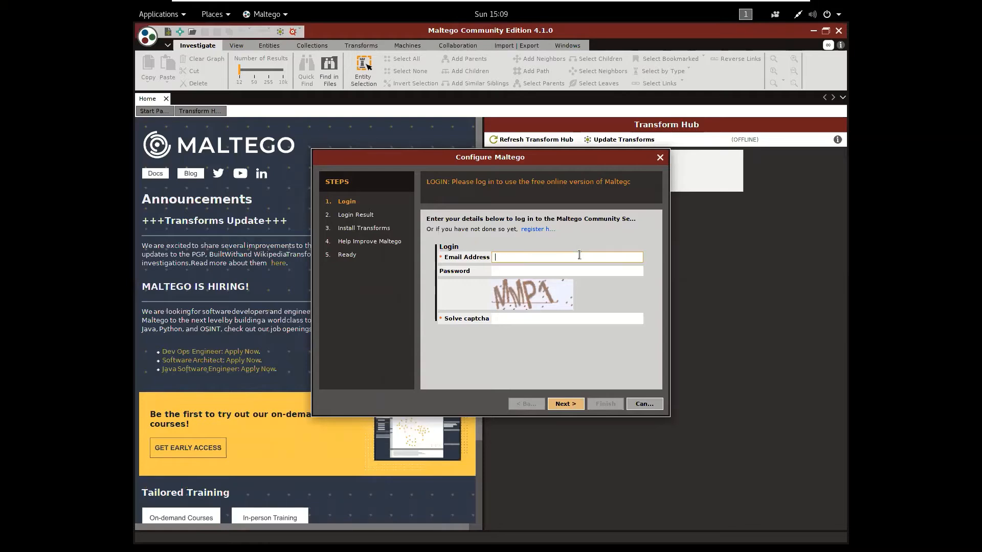
pyautogui.press('Tab')
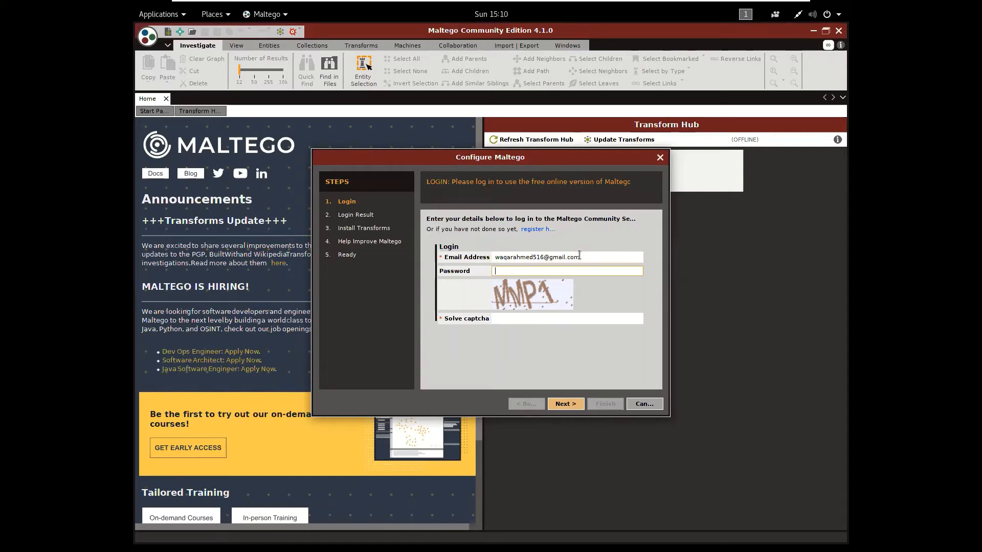
pyautogui.write('•••••••••')
pyautogui.click(530, 319)
pyautogui.write('M')
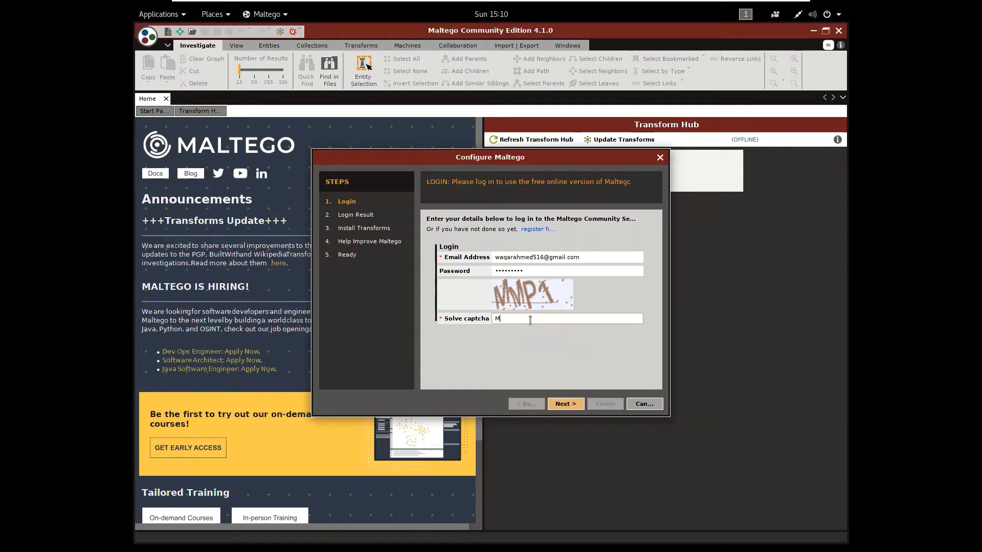
pyautogui.write('MP1')
pyautogui.click(574, 405)
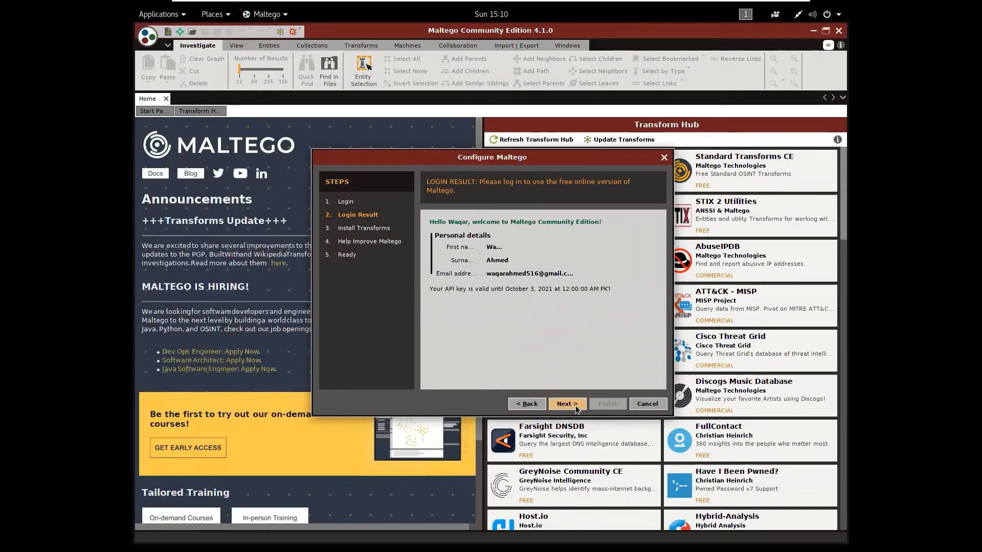
# Complete the Maltego setup by installing the transforms, leaving automatic error reports off, and opening a blank graph
pyautogui.click(576, 407)
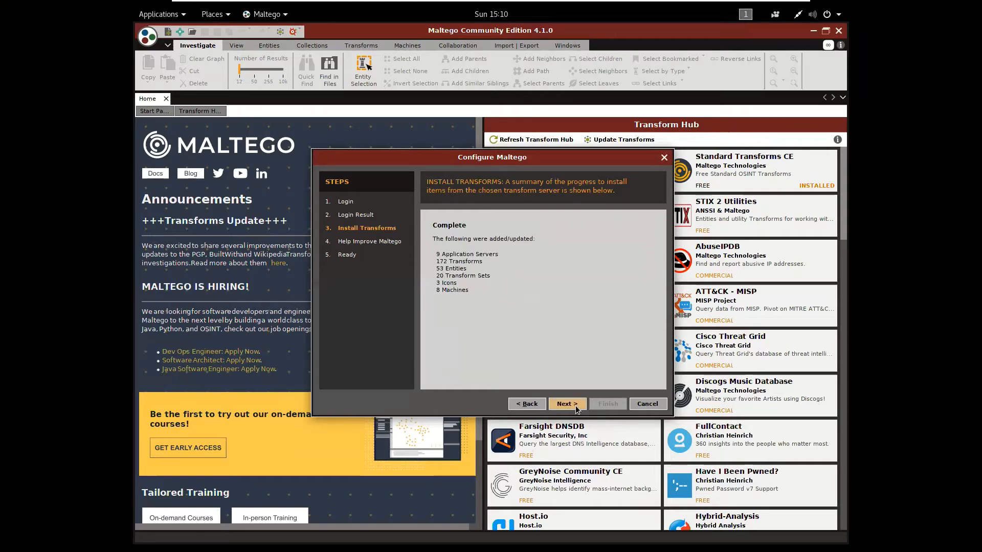
pyautogui.click(576, 408)
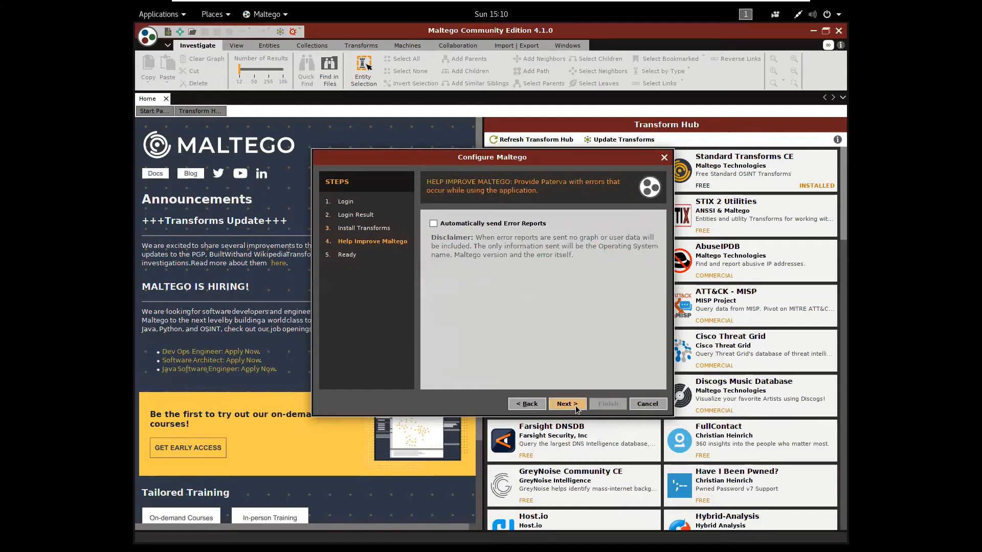
pyautogui.click(576, 409)
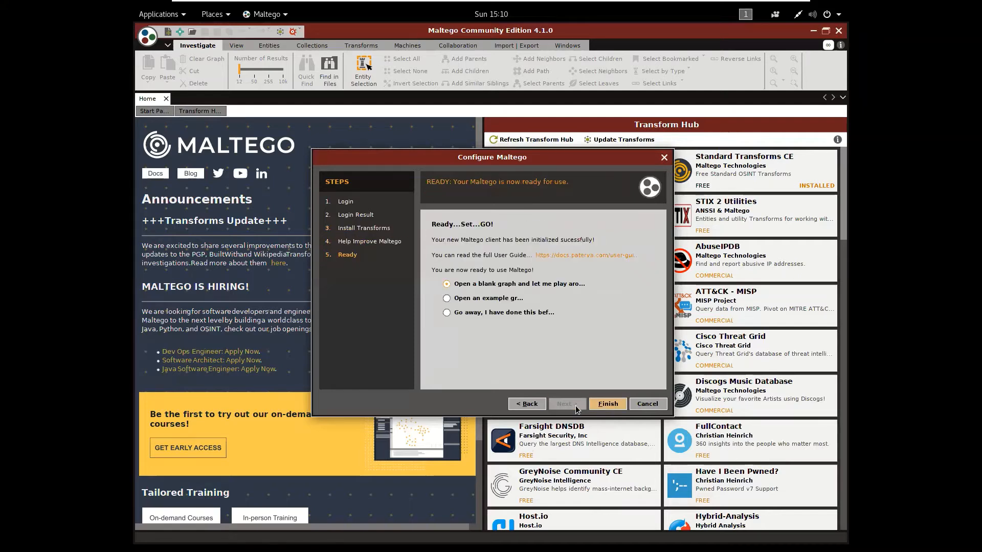
pyautogui.click(608, 404)
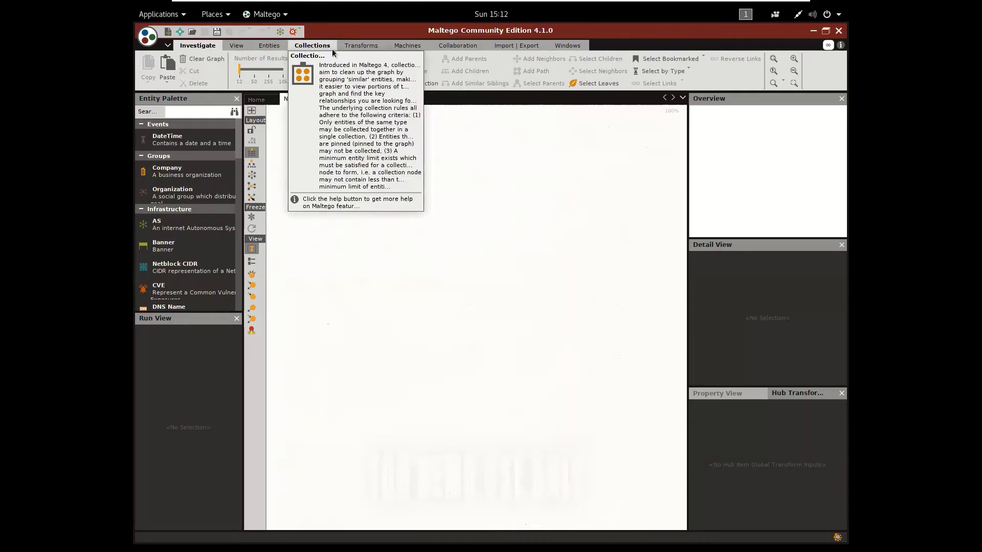
# Install the FullContact transforms from the Transform Hub and finish the installation
pyautogui.click(359, 50)
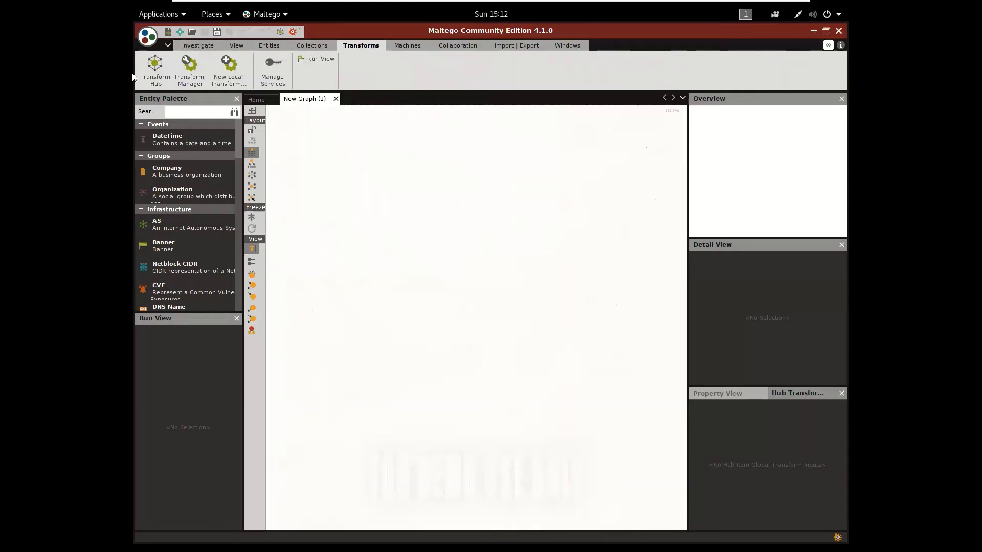
pyautogui.click(153, 71)
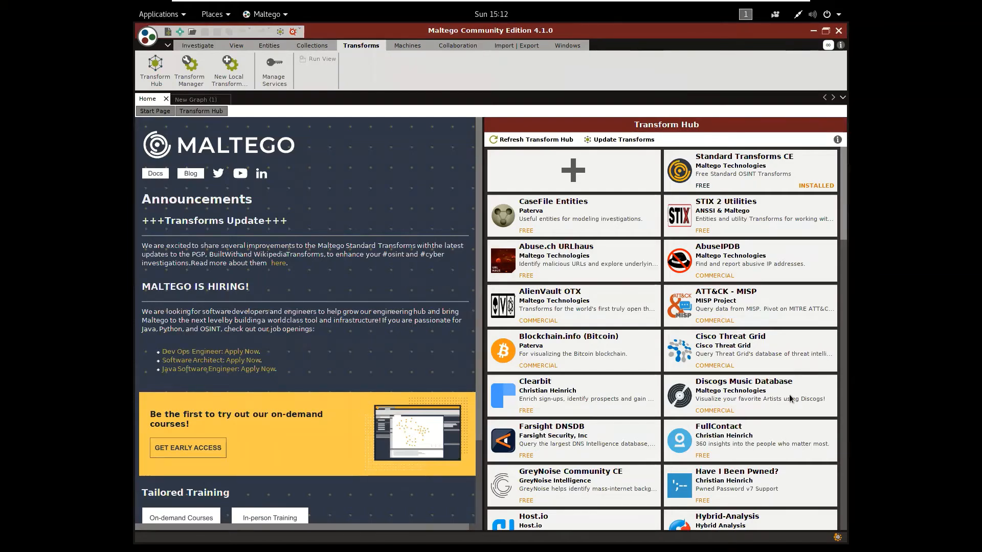
pyautogui.moveTo(763, 431)
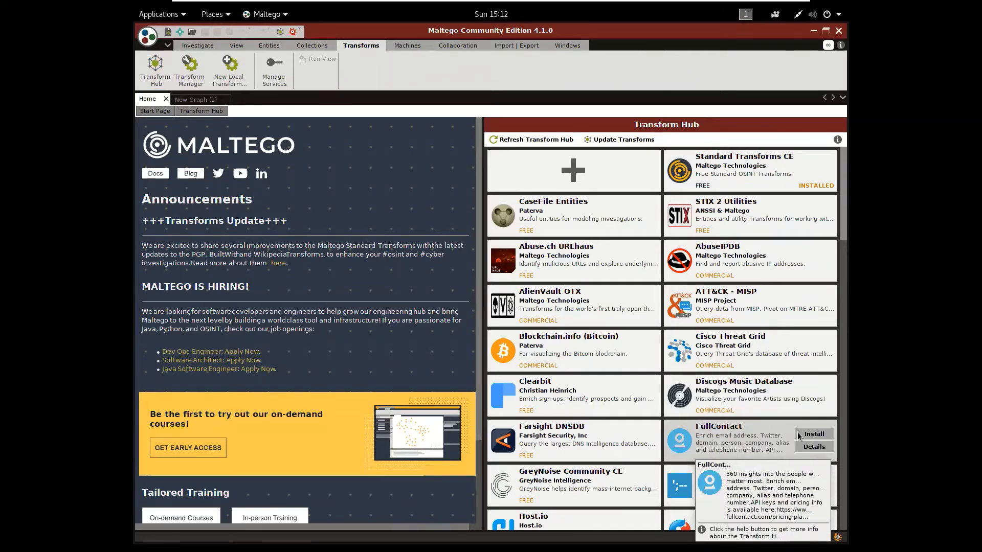
pyautogui.click(816, 440)
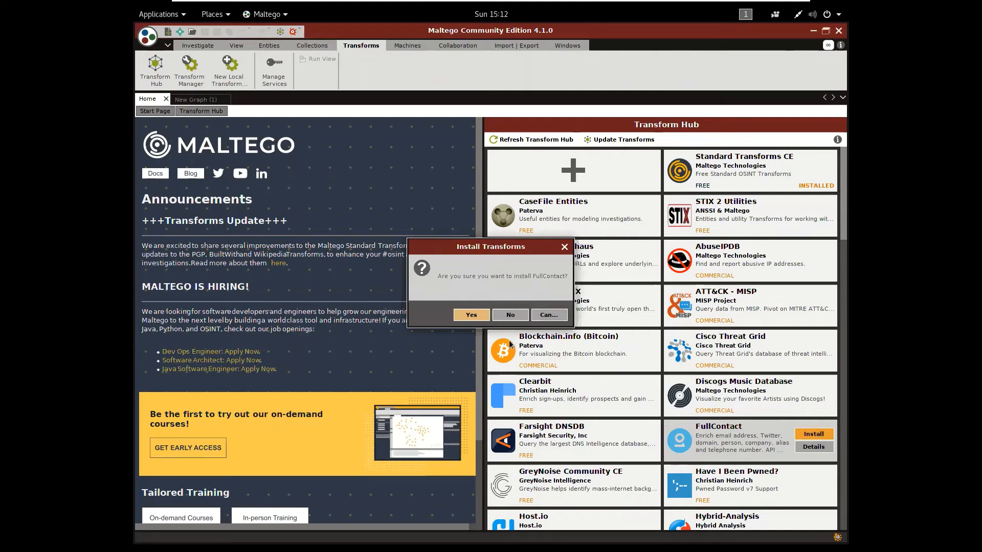
pyautogui.click(464, 315)
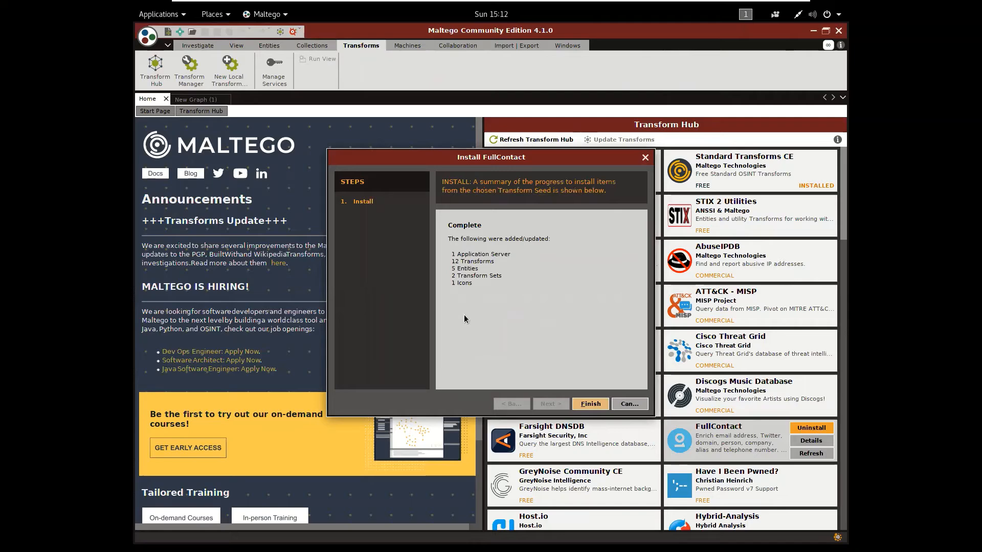
pyautogui.click(607, 406)
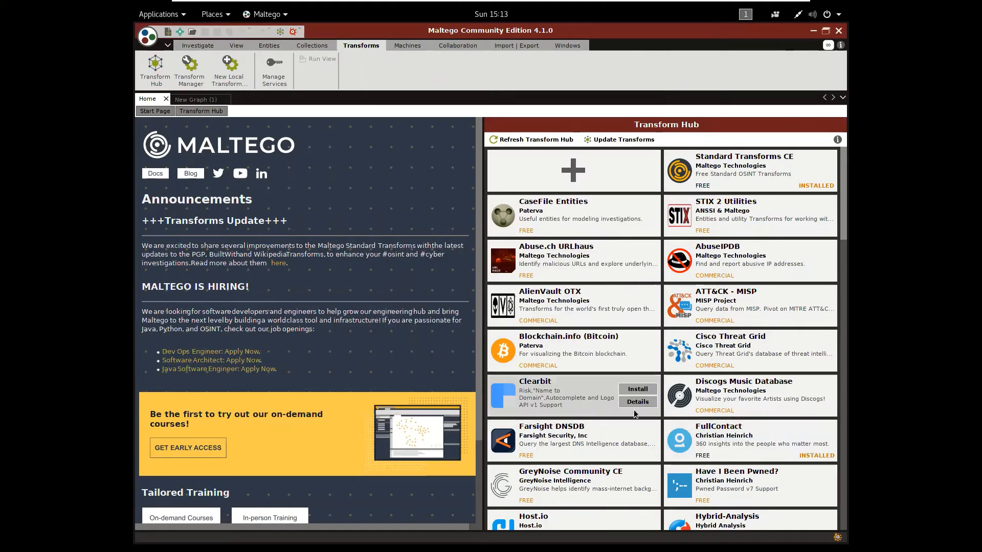
# Install the Have I Been Pwned? transforms from the Transform Hub and finish the installation
pyautogui.moveTo(744, 439)
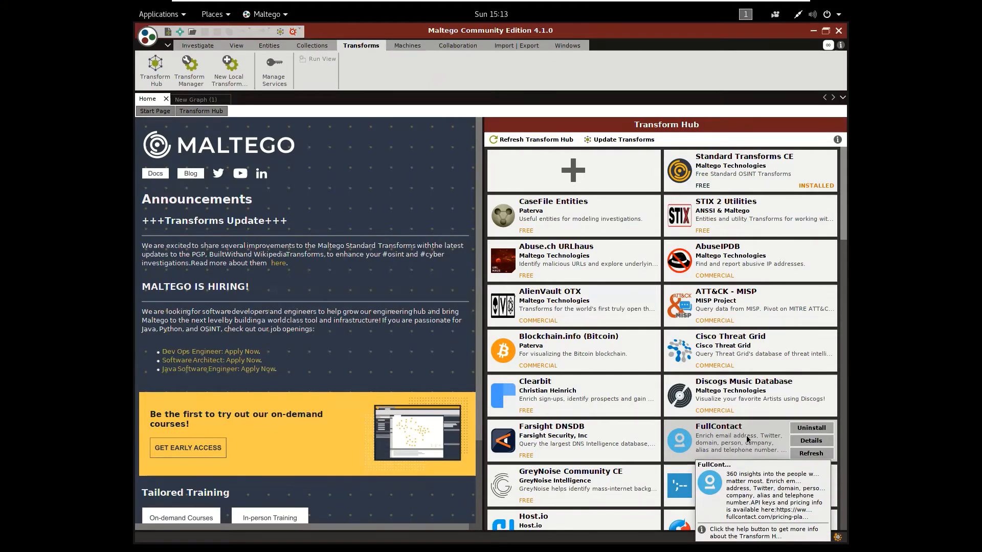
pyautogui.moveTo(670, 361)
pyautogui.moveTo(703, 176)
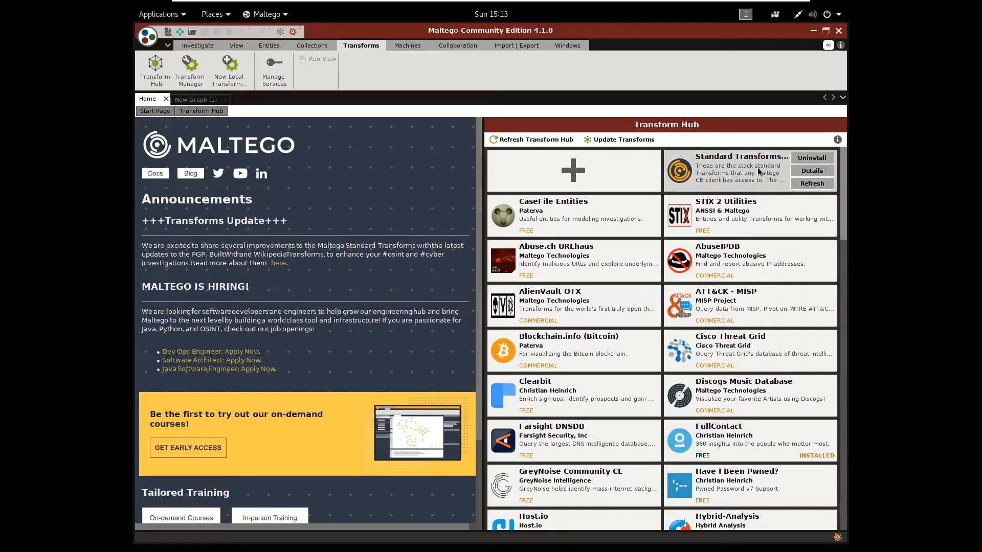
pyautogui.moveTo(759, 171)
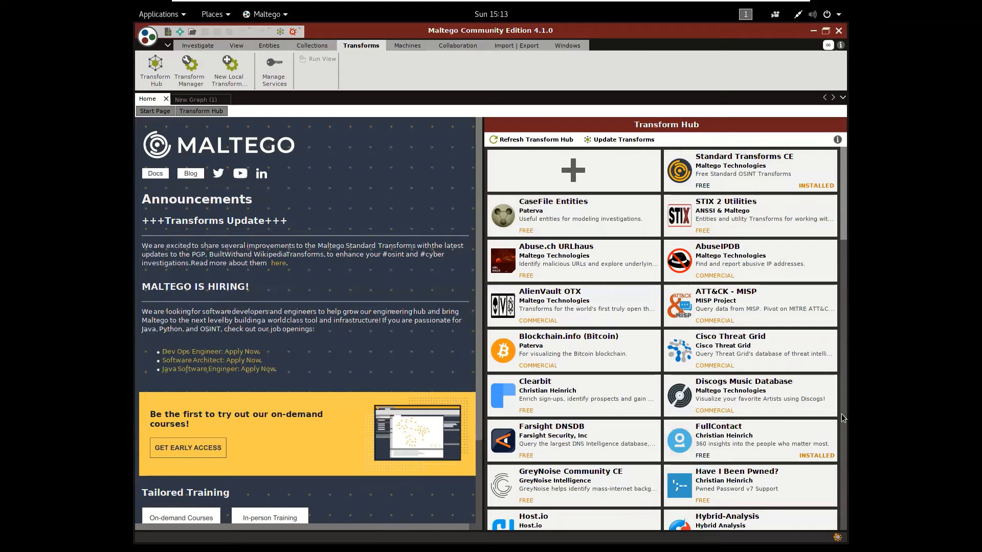
pyautogui.moveTo(759, 490)
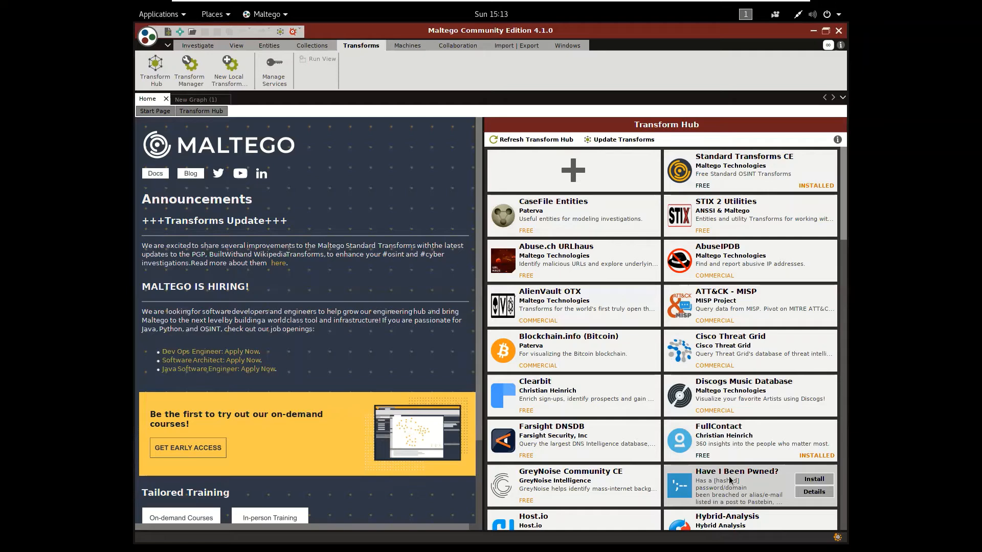
pyautogui.moveTo(730, 481)
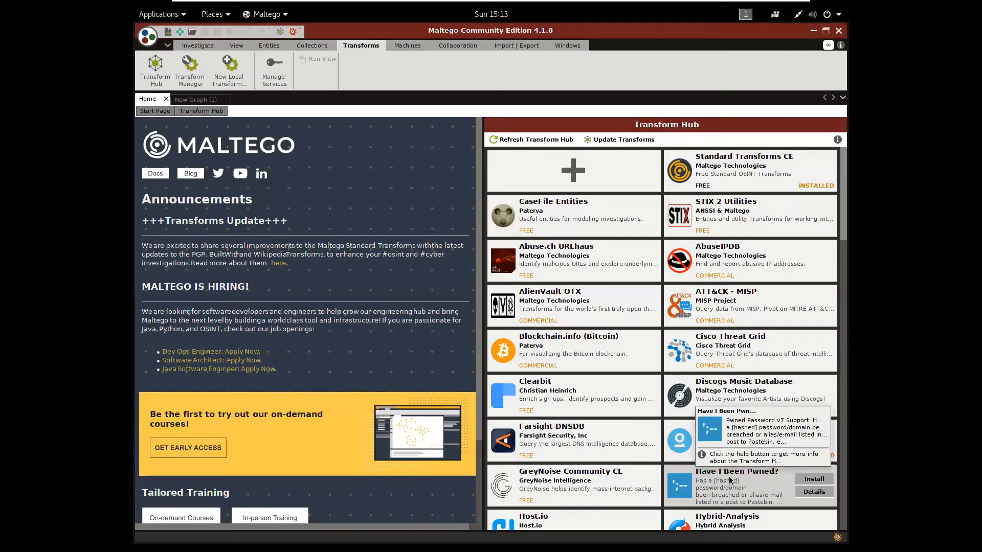
pyautogui.click(805, 483)
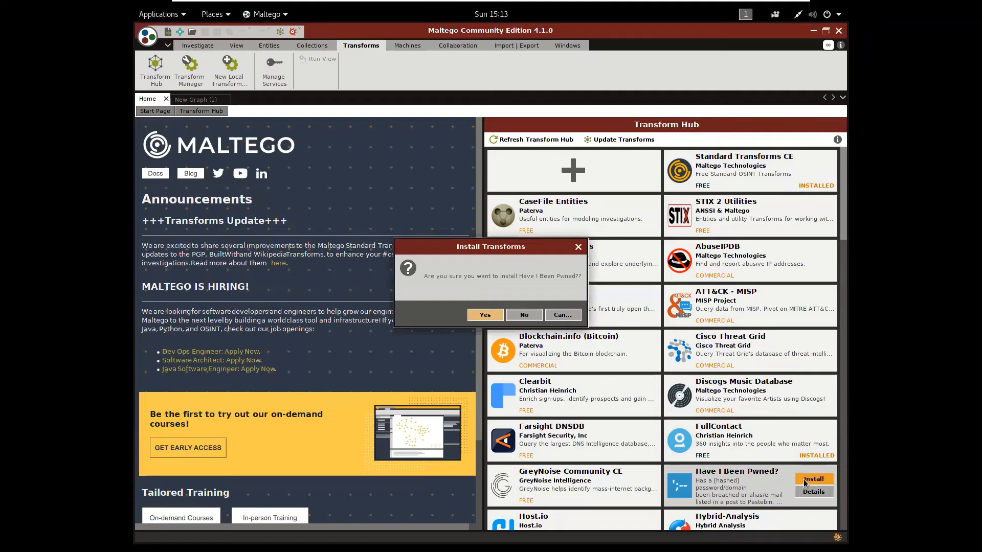
pyautogui.click(486, 316)
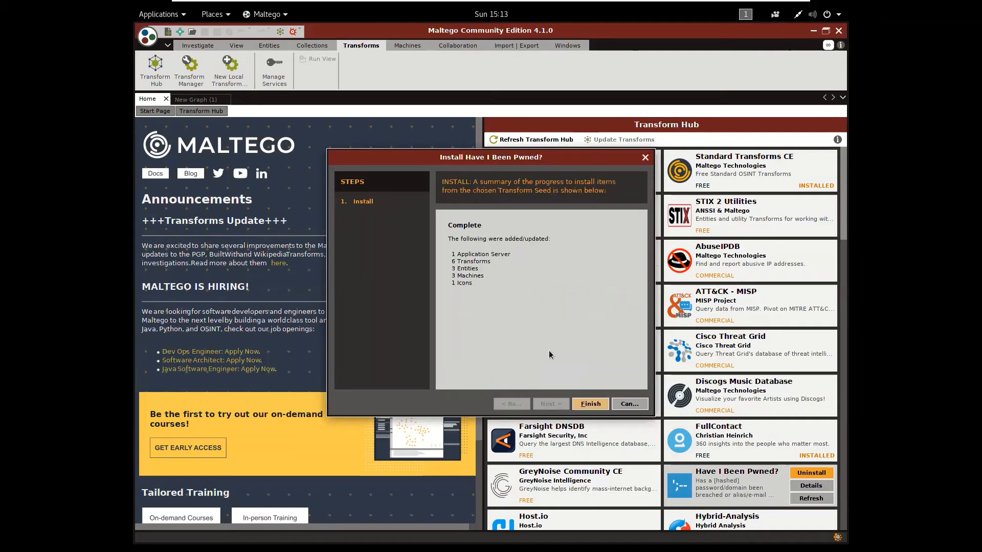
pyautogui.click(594, 408)
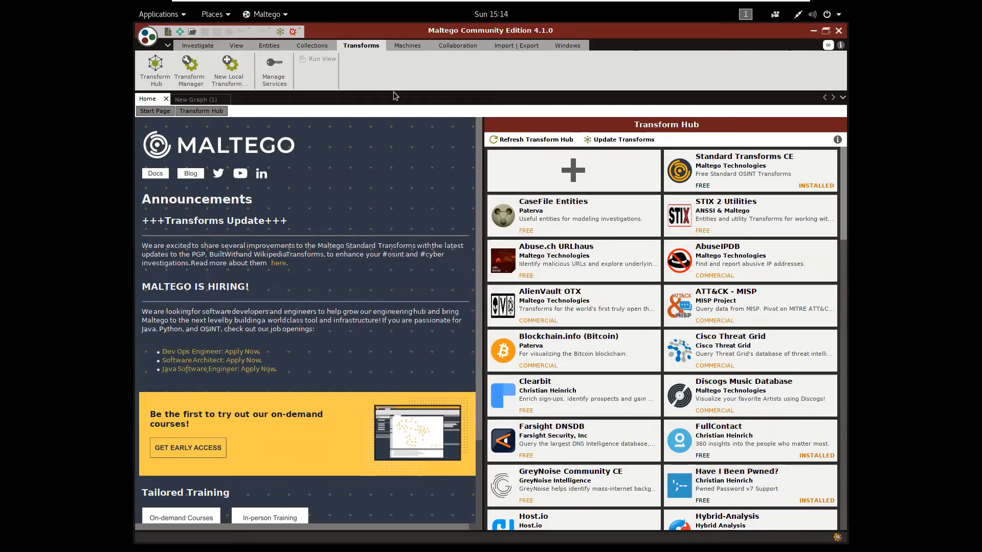
# Start a machine run, choosing Footprint L1 from the available machines, and proceed to specifying its target
pyautogui.click(404, 47)
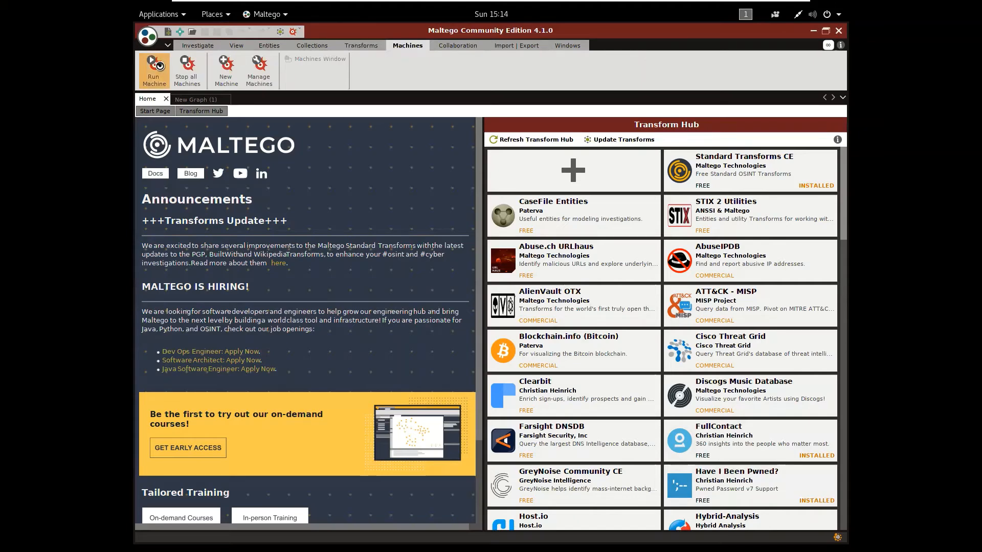
pyautogui.click(160, 70)
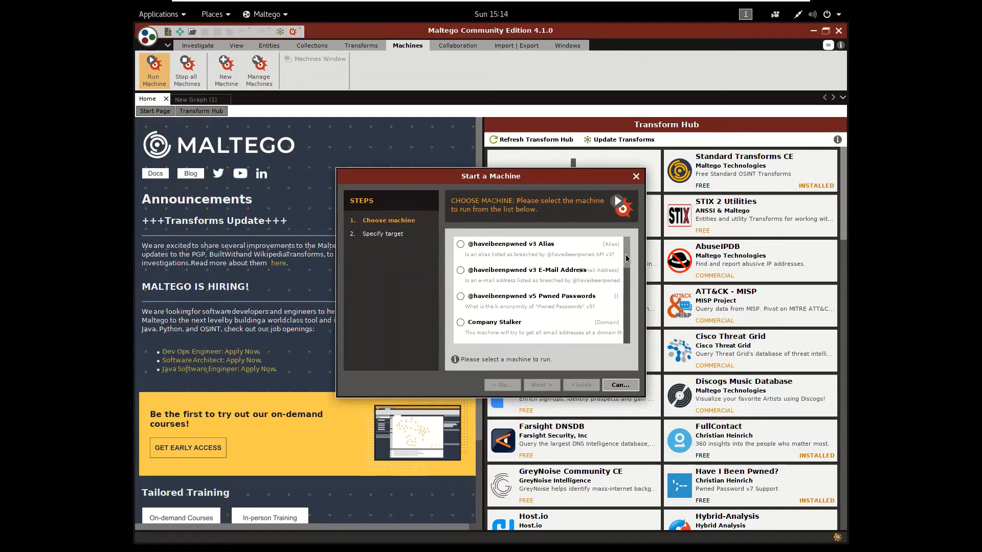
pyautogui.moveTo(627, 259); pyautogui.dragTo(627, 273)
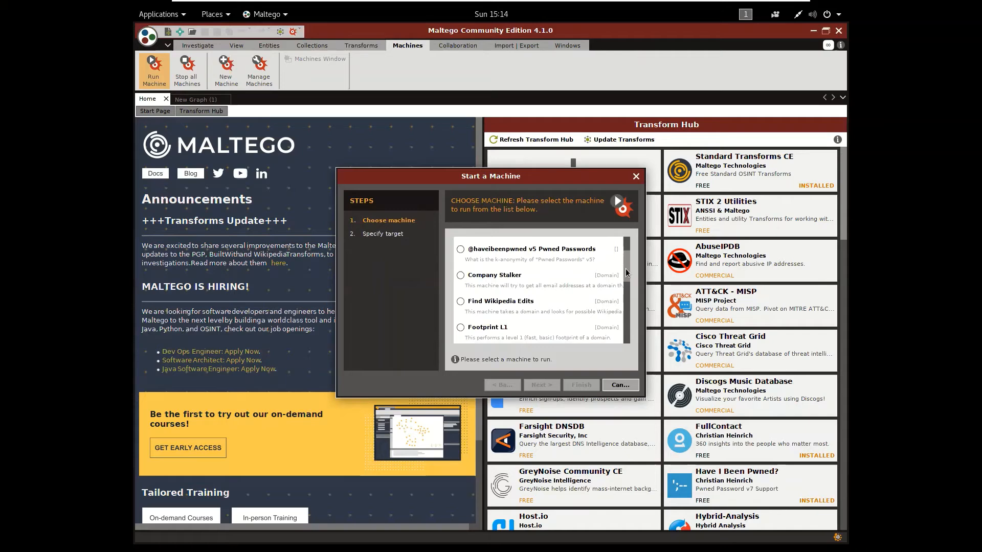
pyautogui.moveTo(627, 272); pyautogui.dragTo(625, 283)
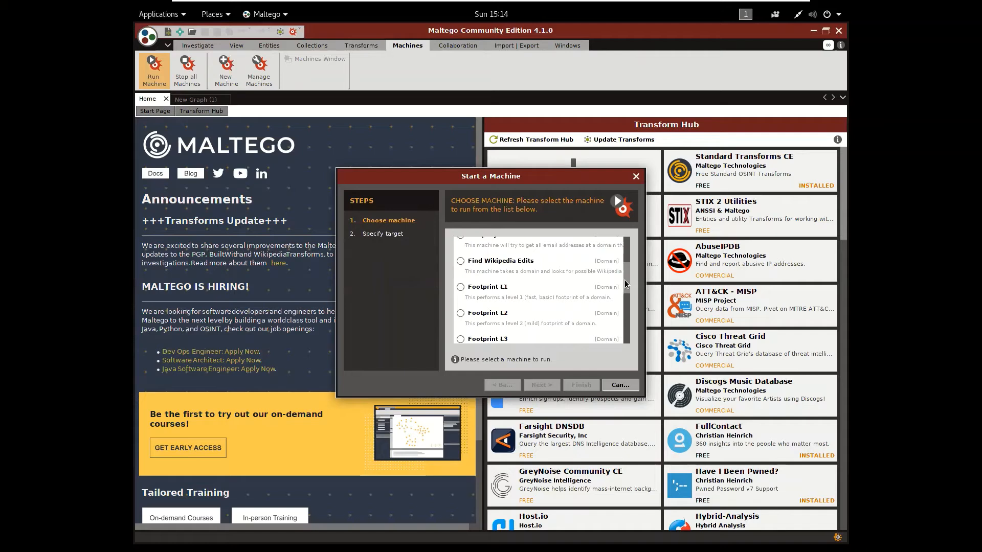
pyautogui.moveTo(625, 283); pyautogui.dragTo(622, 265)
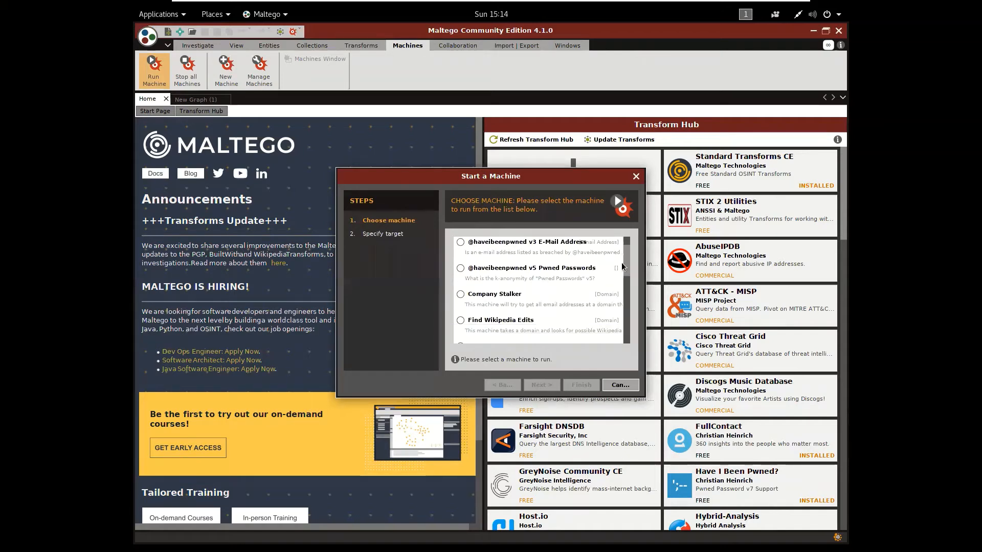
pyautogui.click(504, 275)
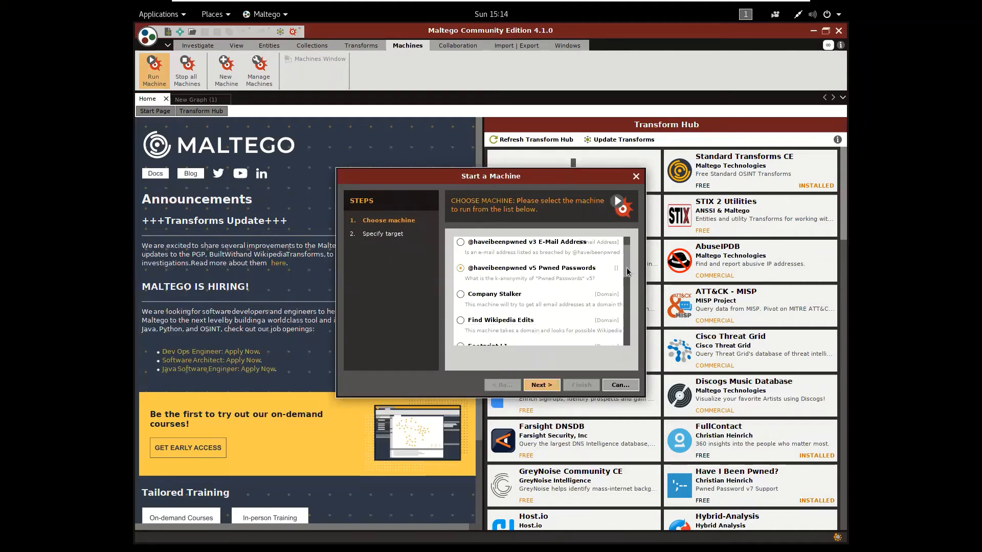
pyautogui.moveTo(628, 274); pyautogui.dragTo(630, 286)
pyautogui.click(504, 303)
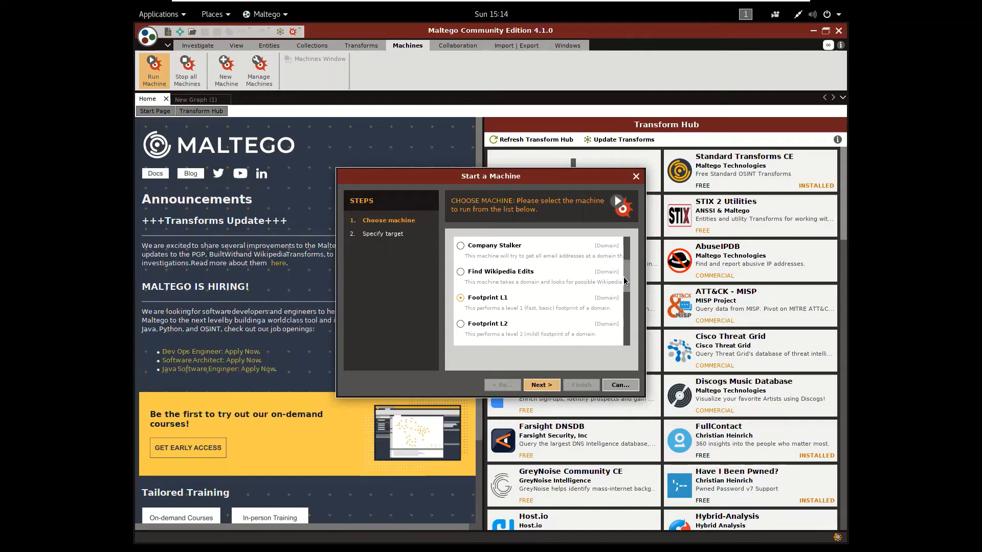
pyautogui.moveTo(630, 280); pyautogui.dragTo(629, 292)
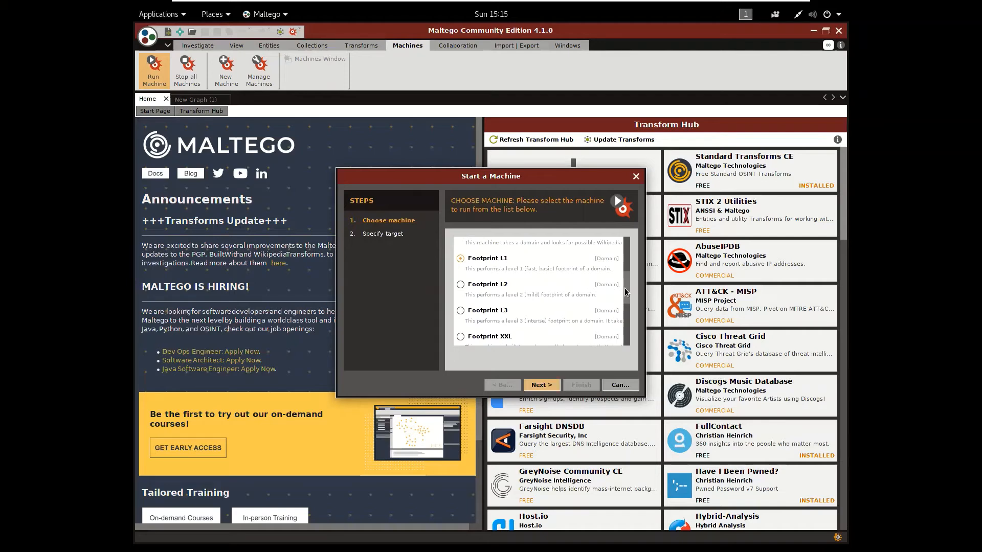
pyautogui.scroll(1, 625, 285)
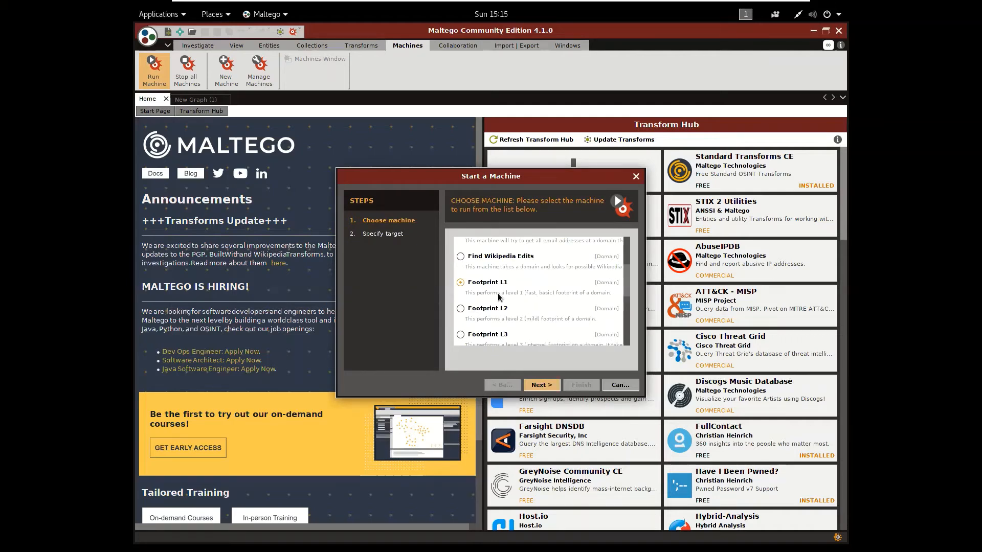
pyautogui.click(541, 384)
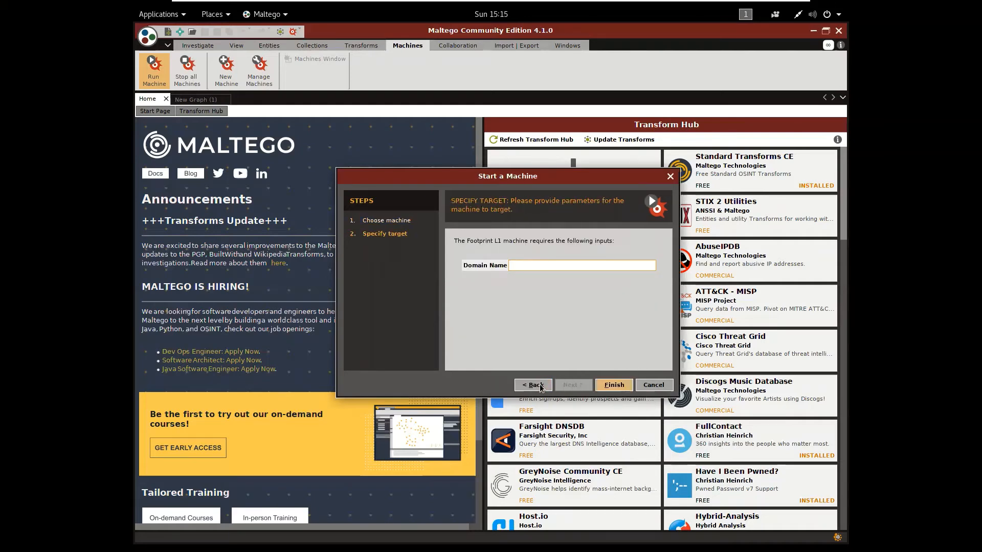
# Run the Footprint L1 machine against the domain digiskills.pk and dismiss the limited-results notice
pyautogui.click(553, 265)
pyautogui.write('digiskills.pk')
pyautogui.click(609, 386)
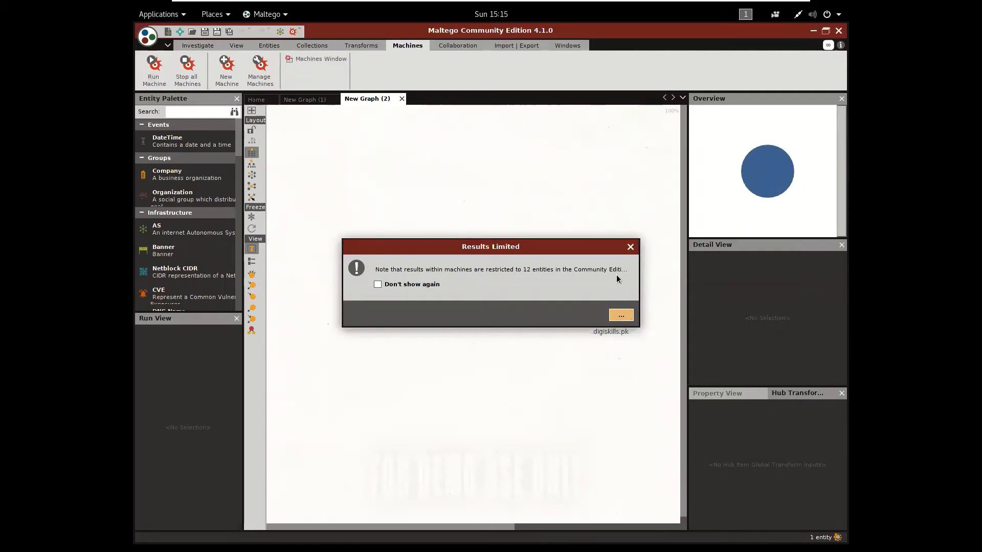
pyautogui.click(628, 248)
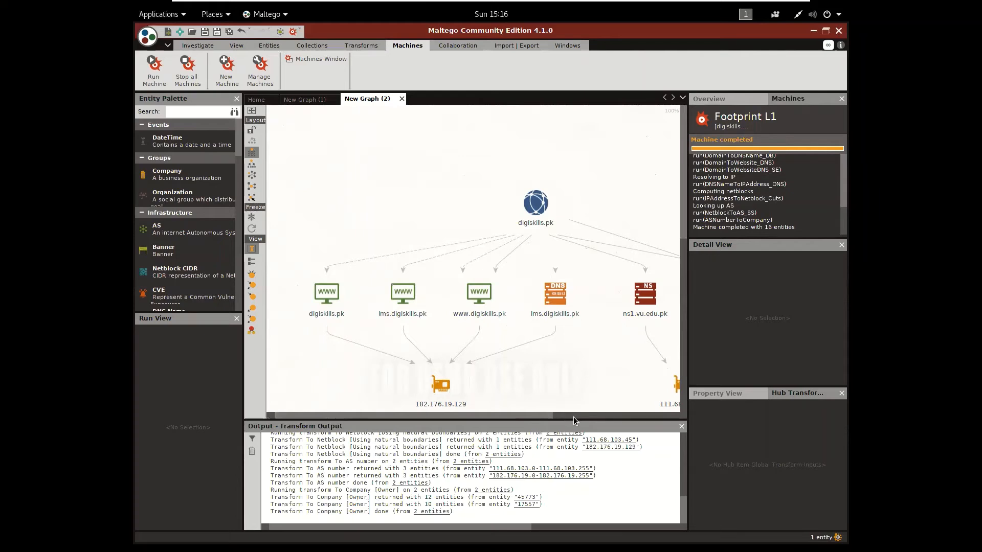
# Examine the digiskills.pk domain entity and its linked website entities, including lms.digiskills.pk, in the footprint graph
pyautogui.click(535, 201)
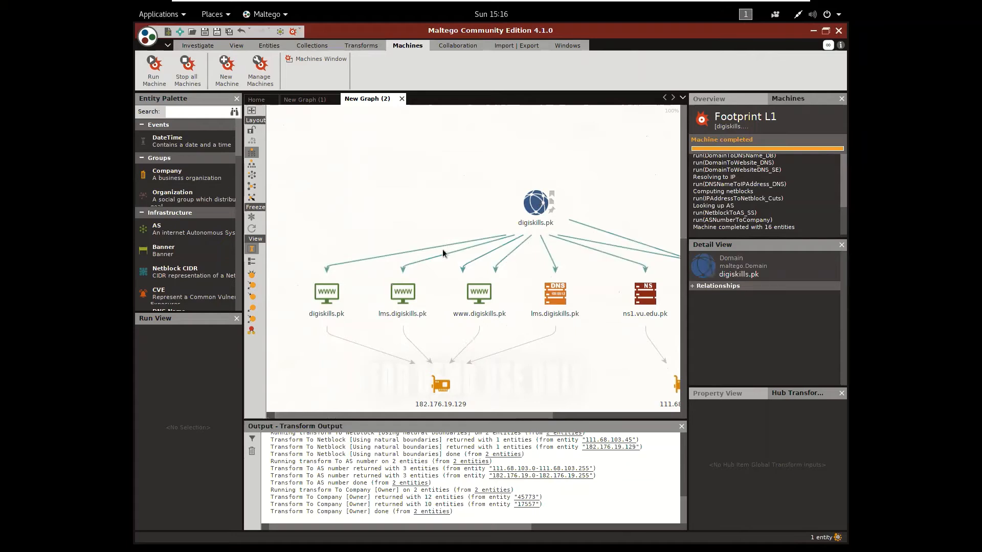
pyautogui.click(367, 290)
pyautogui.click(333, 303)
pyautogui.click(379, 298)
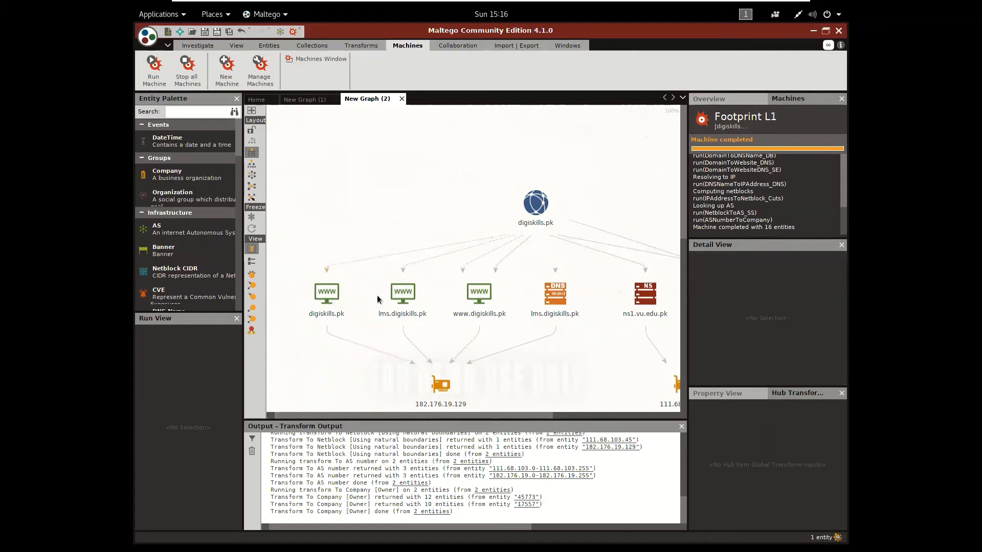
pyautogui.click(397, 297)
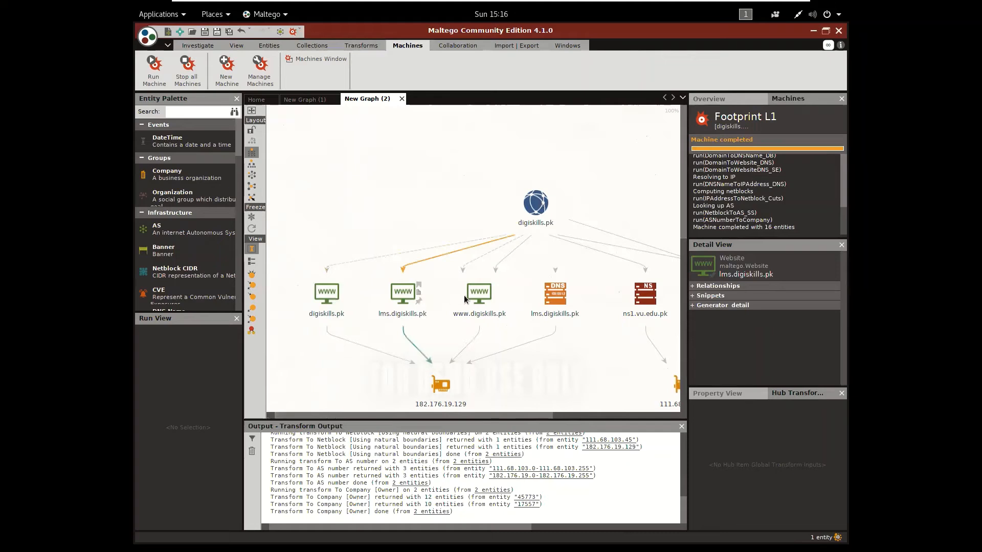
pyautogui.click(375, 301)
pyautogui.click(387, 299)
# Minimize Maltego, open Firefox ESR and visit lms.digiskills.pk to check the subdomain's website
pyautogui.click(813, 30)
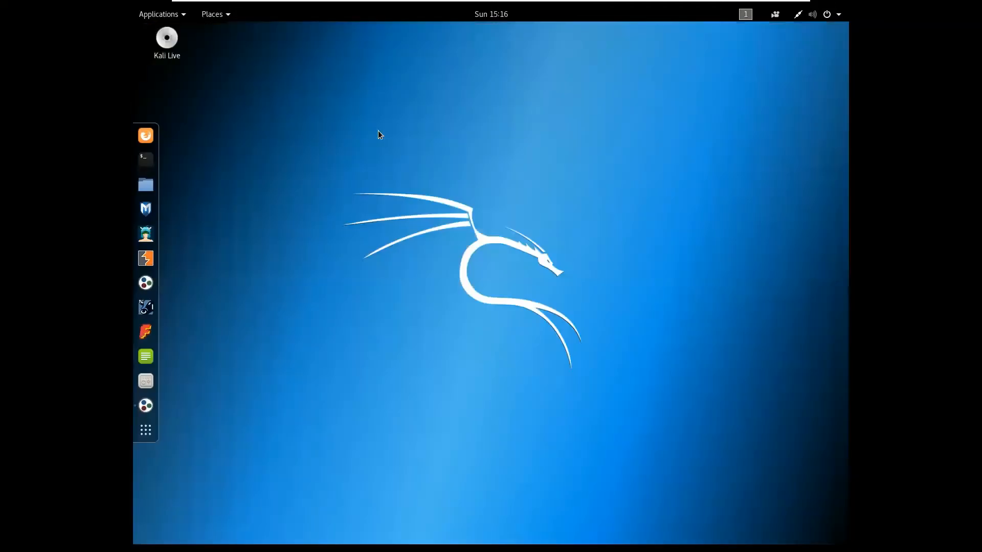
pyautogui.click(147, 140)
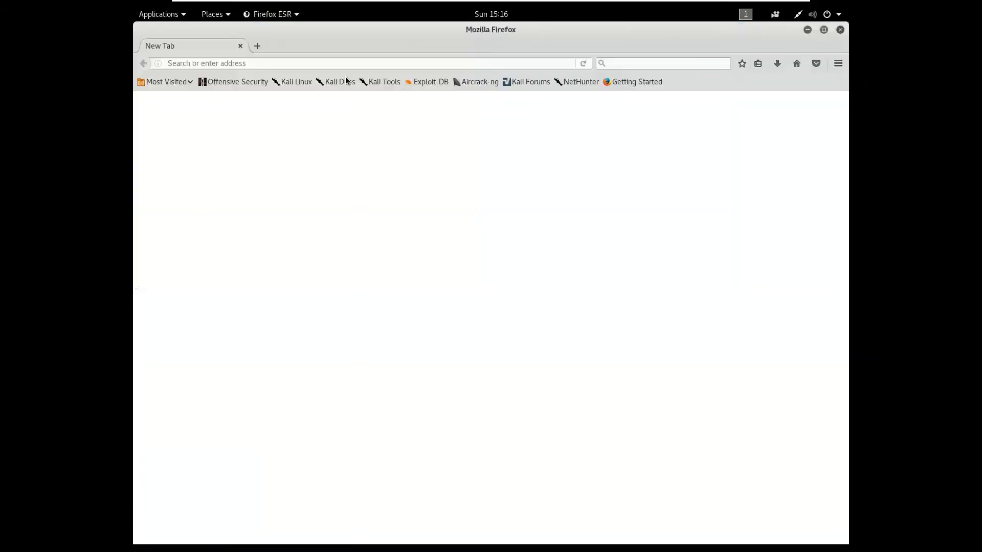
pyautogui.click(340, 61)
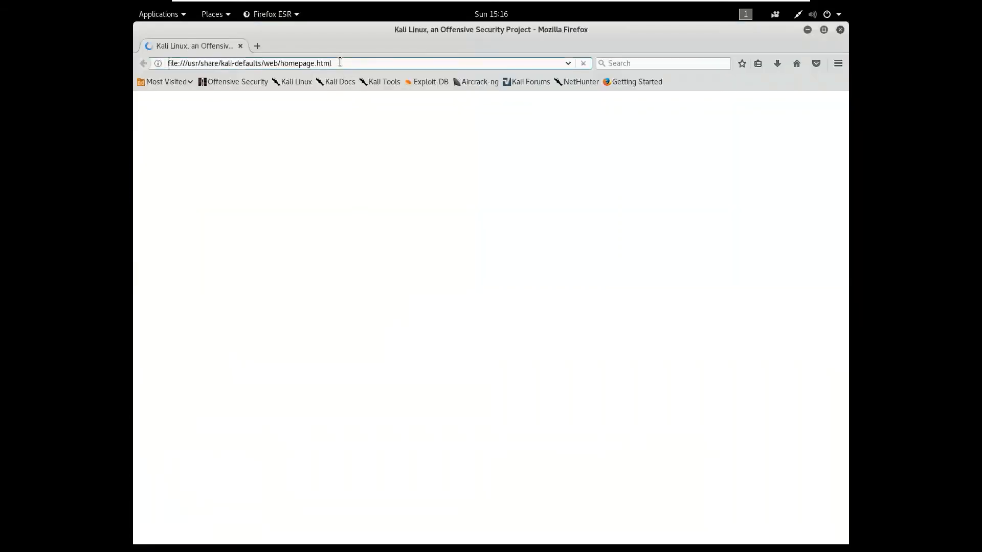
pyautogui.write('lms.')
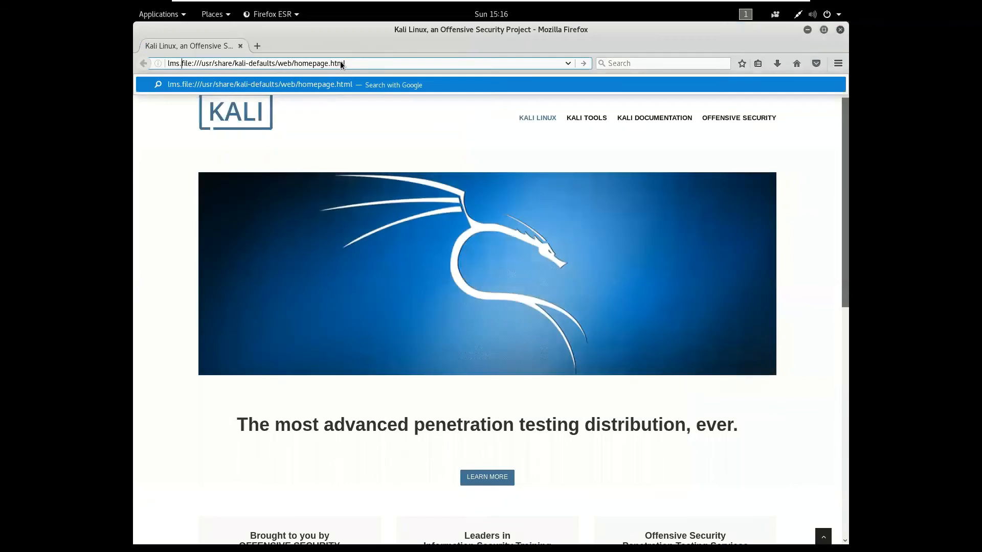
pyautogui.write('digiskills.')
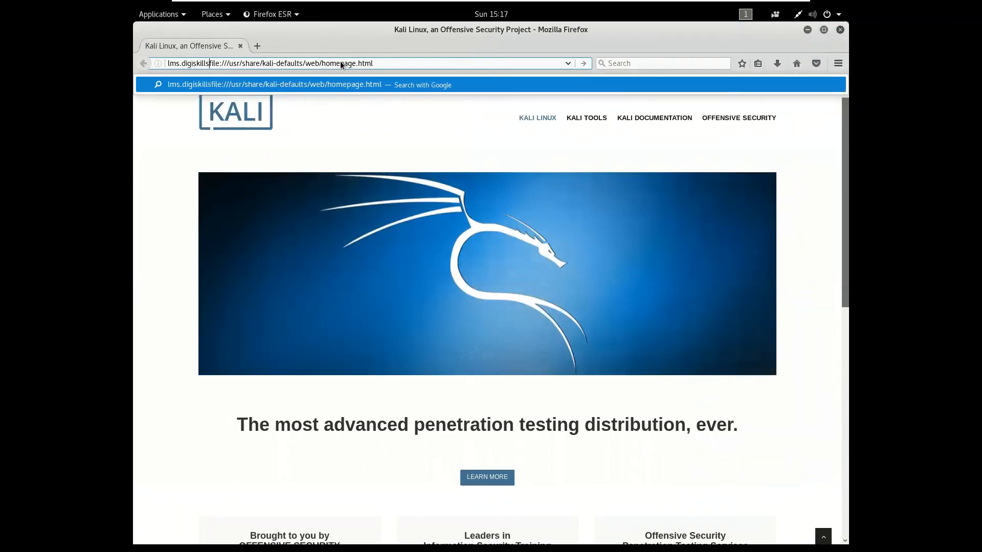
pyautogui.write('pk')
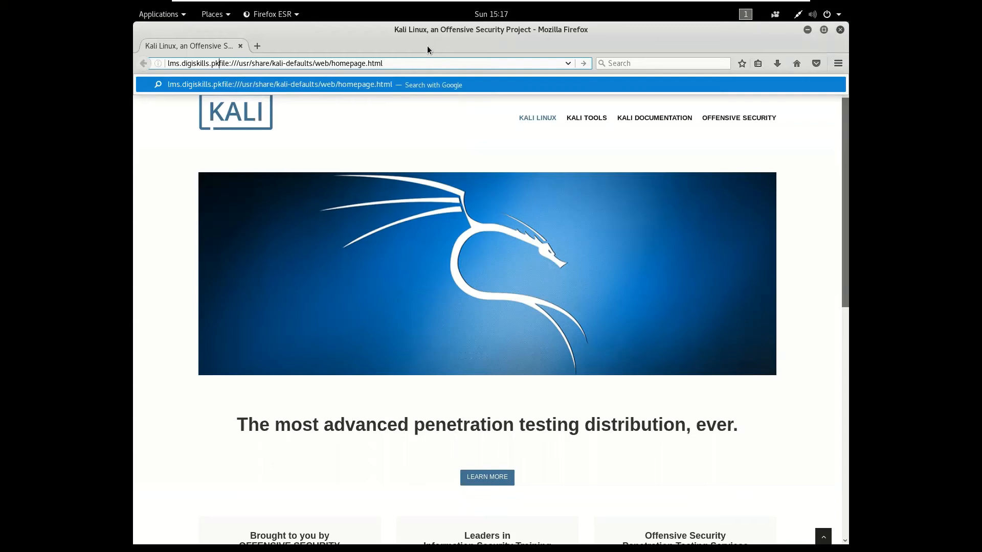
pyautogui.press('Delete')
pyautogui.press('Delete')
pyautogui.press('Delete')
pyautogui.press('Delete')
pyautogui.press('Delete')
pyautogui.press('Delete')
pyautogui.press('Delete')
pyautogui.press('Delete')
pyautogui.press('Delete')
pyautogui.press('Delete')
pyautogui.press('Delete')
pyautogui.press('Delete')
pyautogui.press('Delete')
pyautogui.press('Delete')
pyautogui.press('Delete')
pyautogui.press('Delete')
pyautogui.press('Delete')
pyautogui.press('Delete')
pyautogui.press('Delete')
pyautogui.press('Delete')
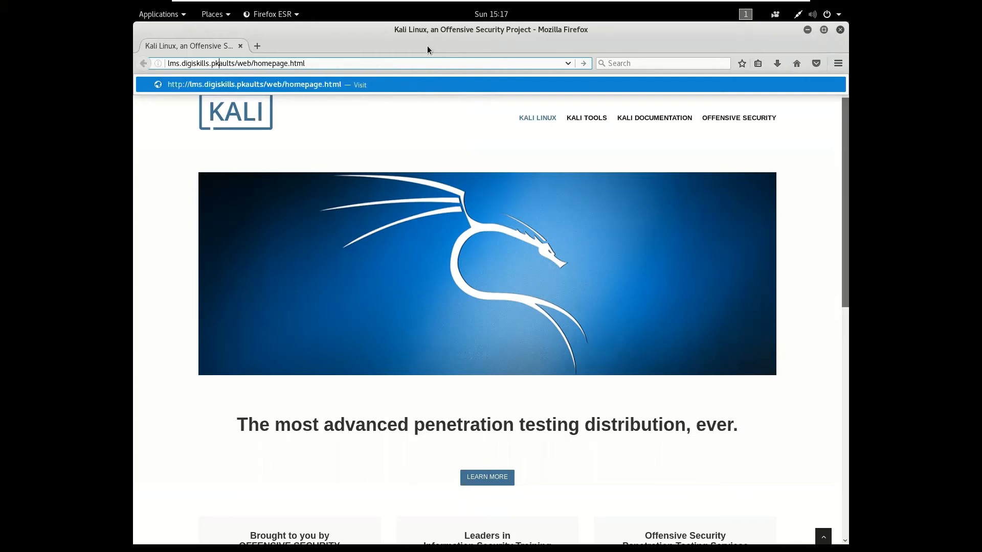
pyautogui.press('Delete')
pyautogui.press('Delete')
pyautogui.press('Delete')
pyautogui.press('Delete')
pyautogui.press('Delete')
pyautogui.press('Delete')
pyautogui.press('Delete')
pyautogui.press('Delete')
pyautogui.press('Delete')
pyautogui.press('Delete')
pyautogui.press('Delete')
pyautogui.press('Delete')
pyautogui.press('Delete')
pyautogui.press('Delete')
pyautogui.press('Delete')
pyautogui.press('Delete')
pyautogui.press('Delete')
pyautogui.press('Delete')
pyautogui.press('Delete')
pyautogui.press('Delete')
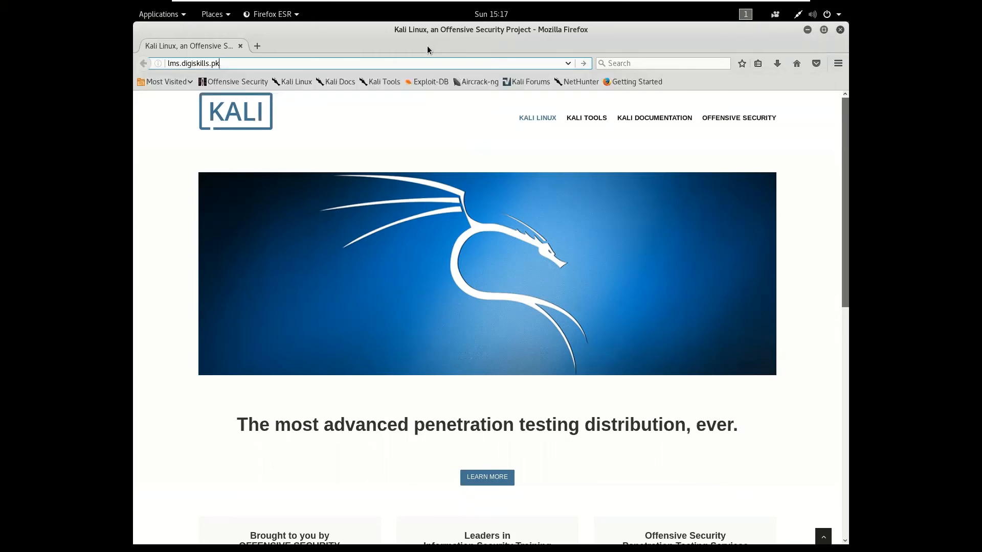
pyautogui.press('Return')
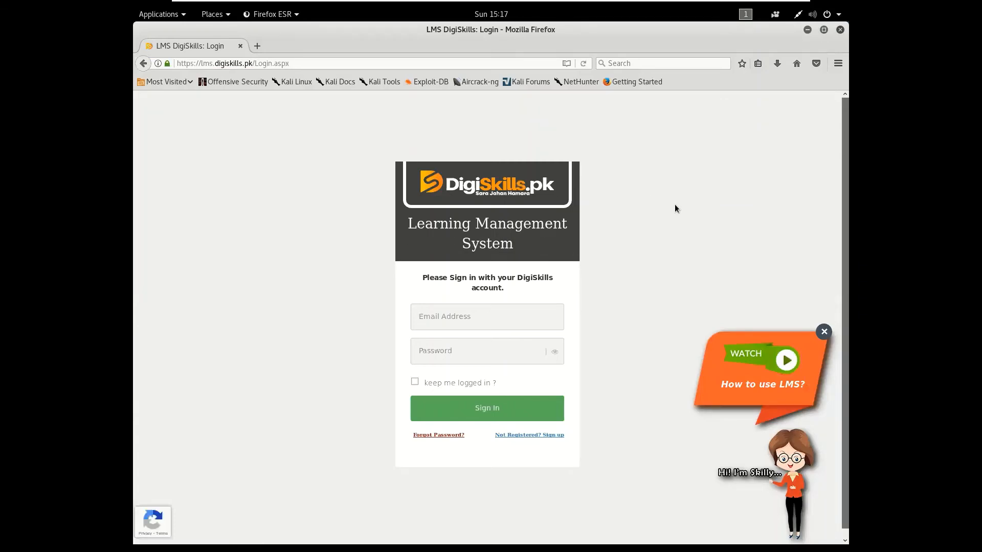
# Minimize Firefox and switch back to the footprint graph in Maltego
pyautogui.click(808, 31)
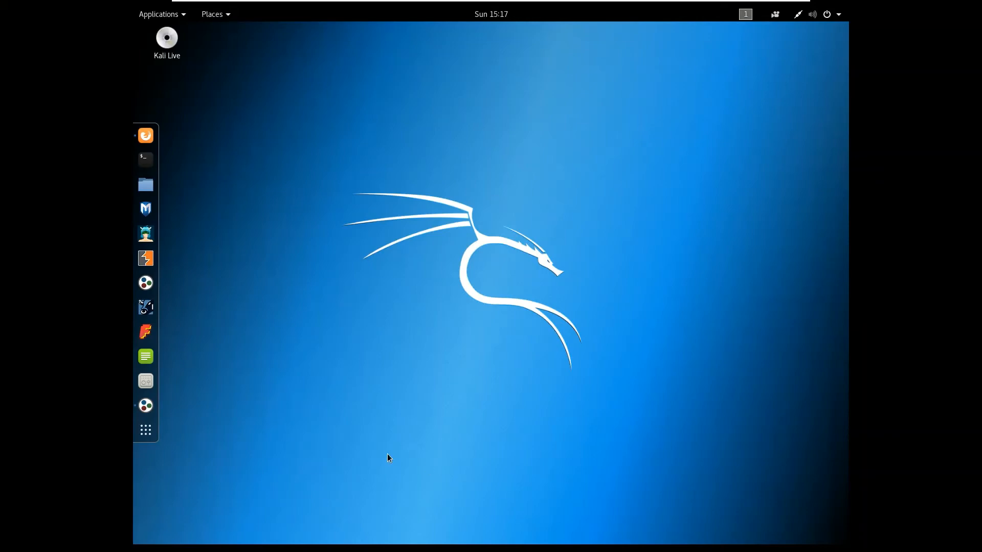
pyautogui.click(145, 410)
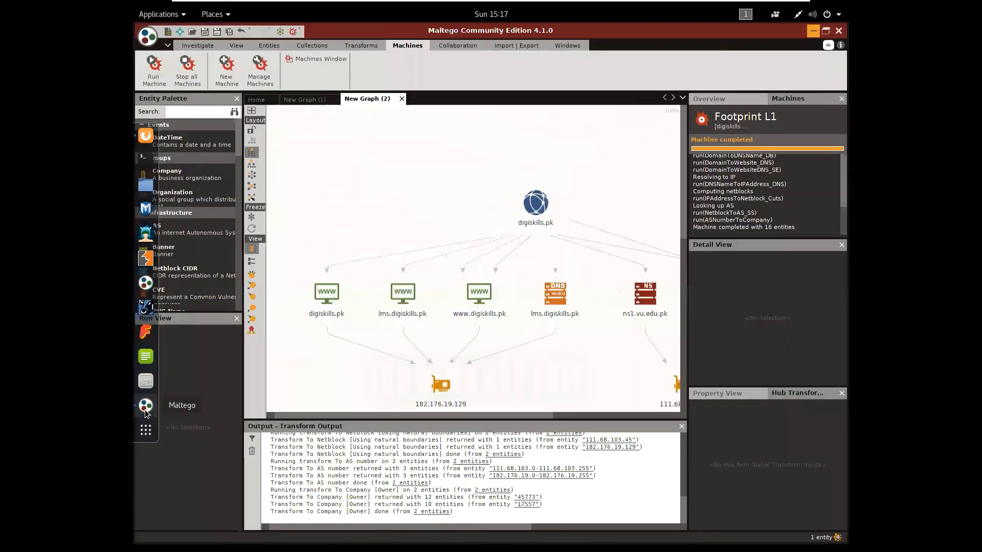
# Examine the website, DNS name, name server and email entities under digiskills.pk, along with the IP addresses they link to
pyautogui.click(557, 416)
pyautogui.moveTo(555, 417); pyautogui.dragTo(509, 424)
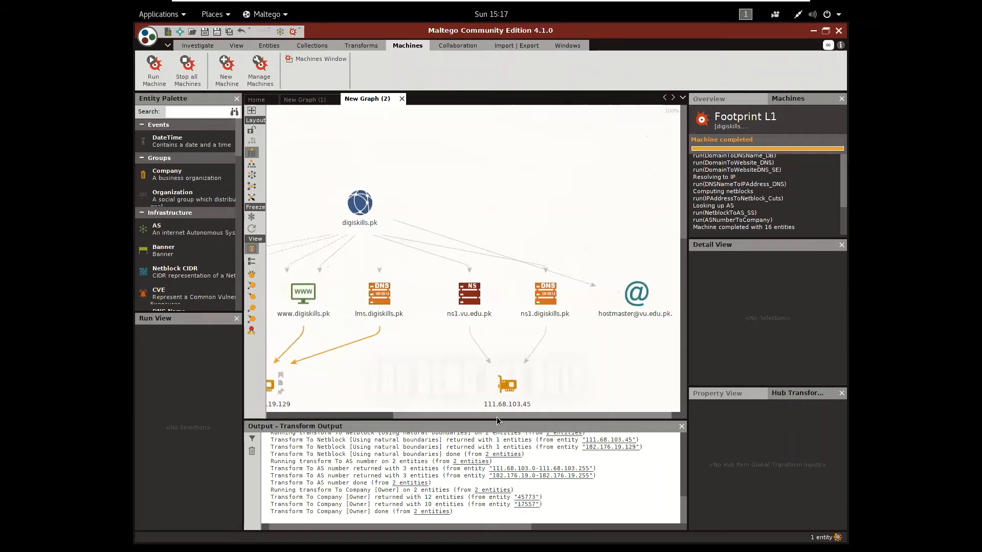
pyautogui.moveTo(496, 417); pyautogui.dragTo(465, 428)
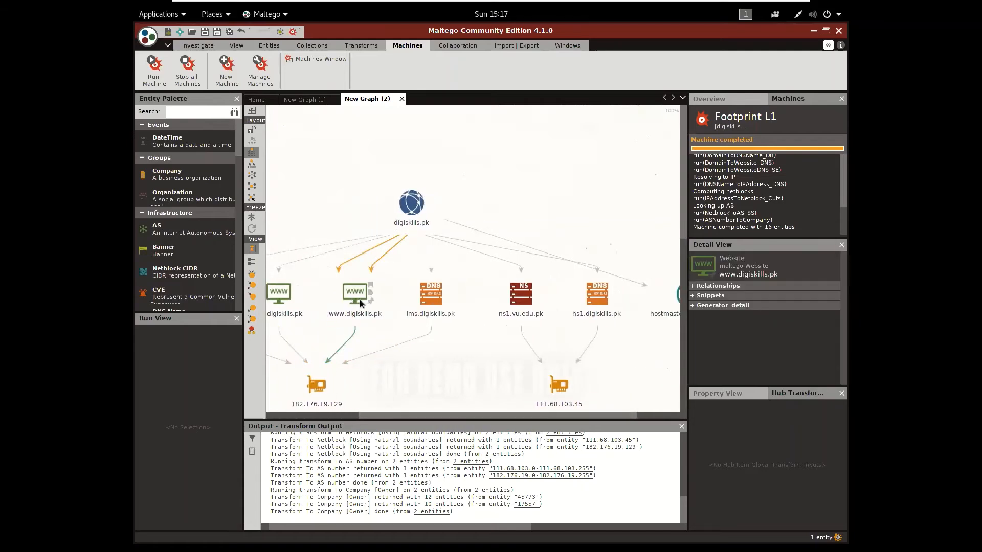
pyautogui.moveTo(430, 298)
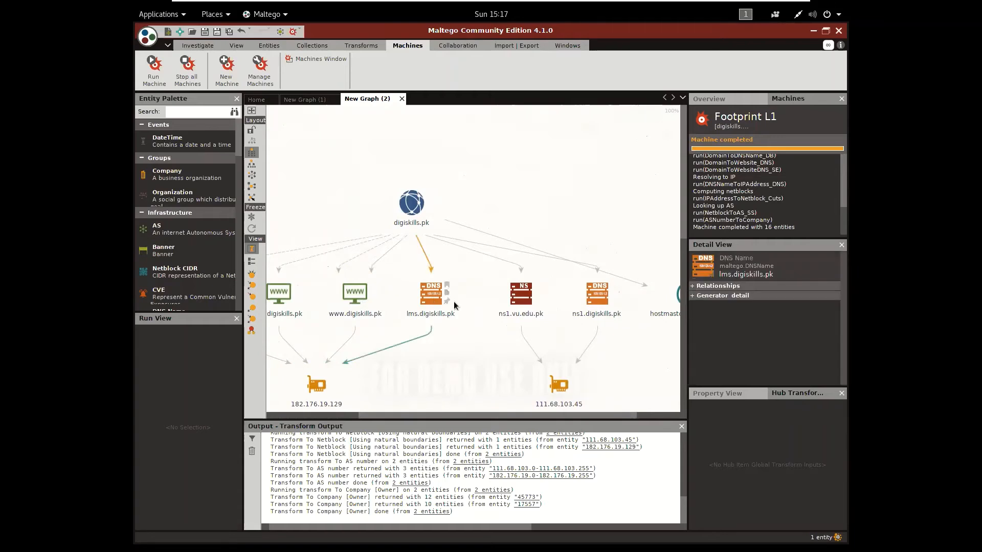
pyautogui.moveTo(537, 315)
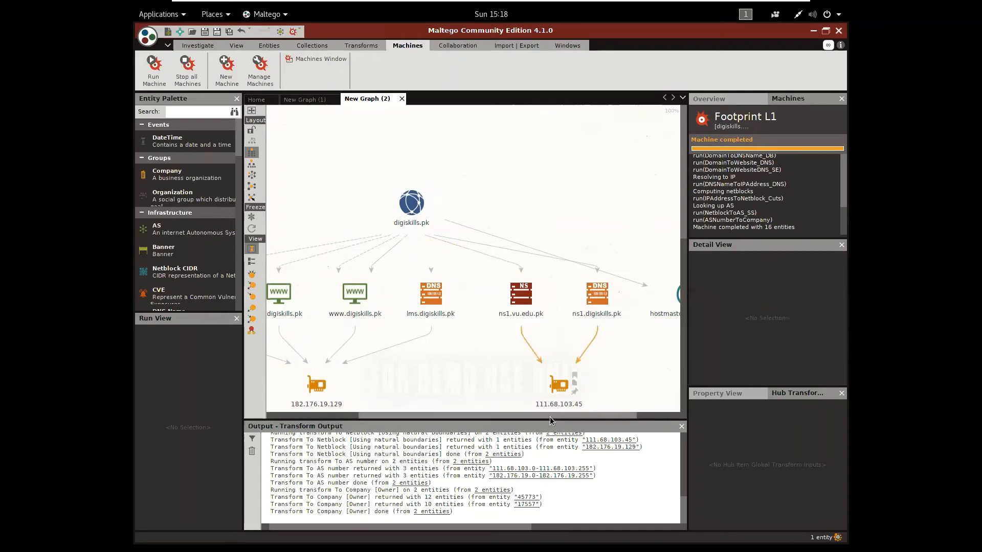
pyautogui.moveTo(566, 416); pyautogui.dragTo(606, 413)
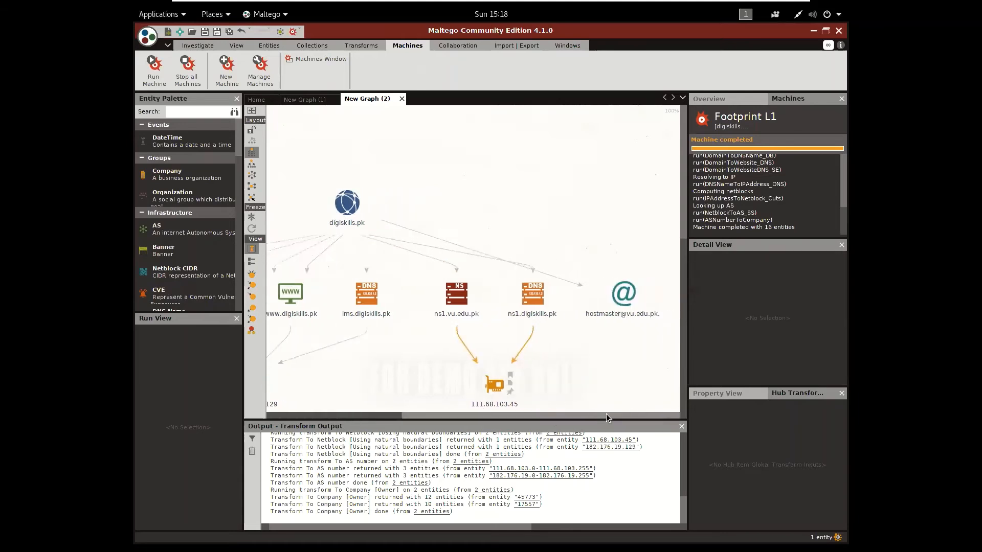
pyautogui.moveTo(609, 321)
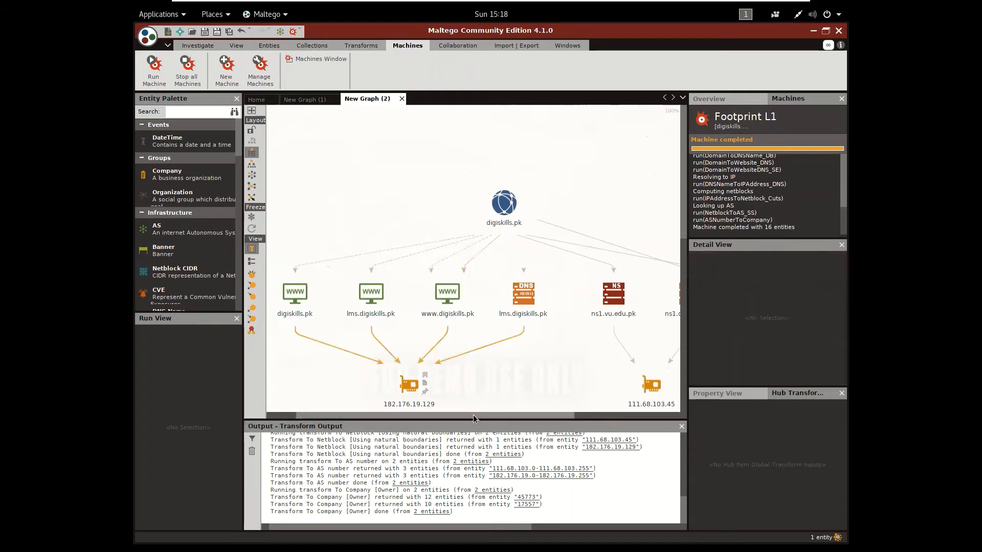
pyautogui.moveTo(473, 415); pyautogui.dragTo(523, 412)
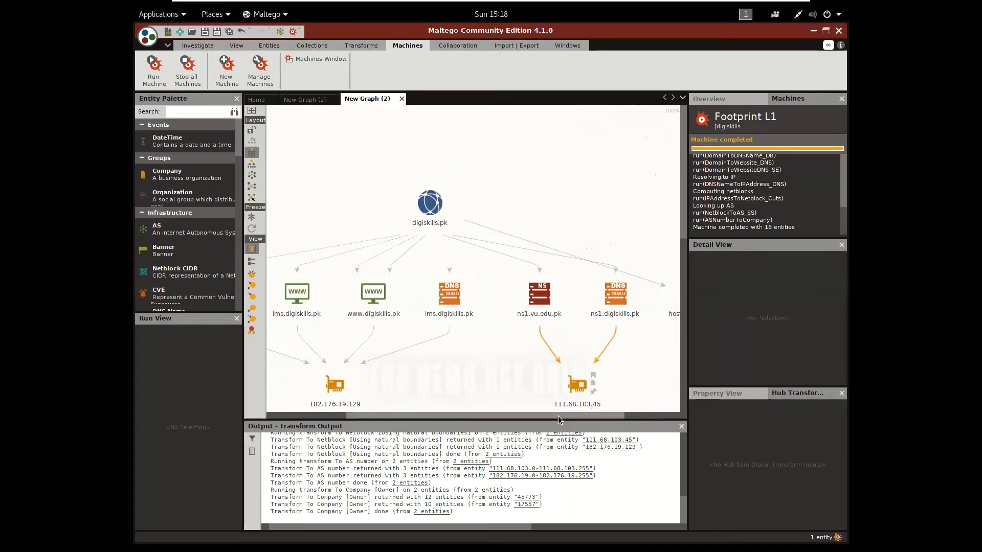
pyautogui.moveTo(563, 416); pyautogui.dragTo(584, 419)
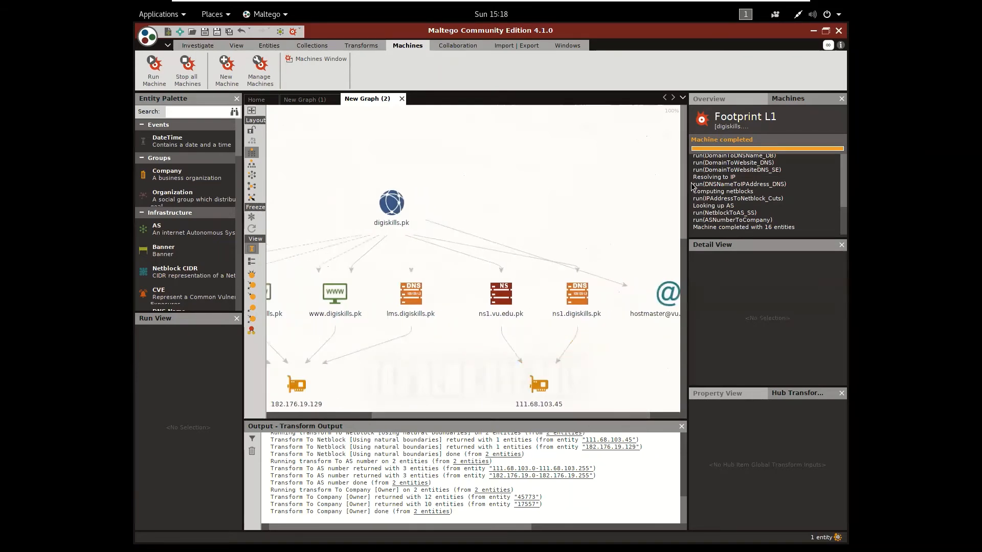
# Inspect the netblocks below the two IP addresses and their linked location and AS entities
pyautogui.moveTo(685, 193); pyautogui.dragTo(694, 280)
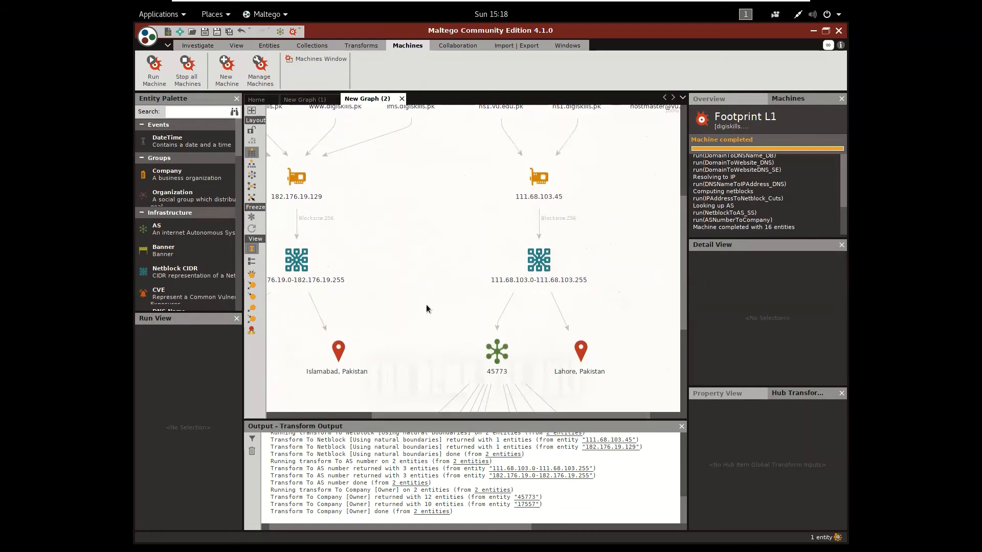
pyautogui.moveTo(361, 354)
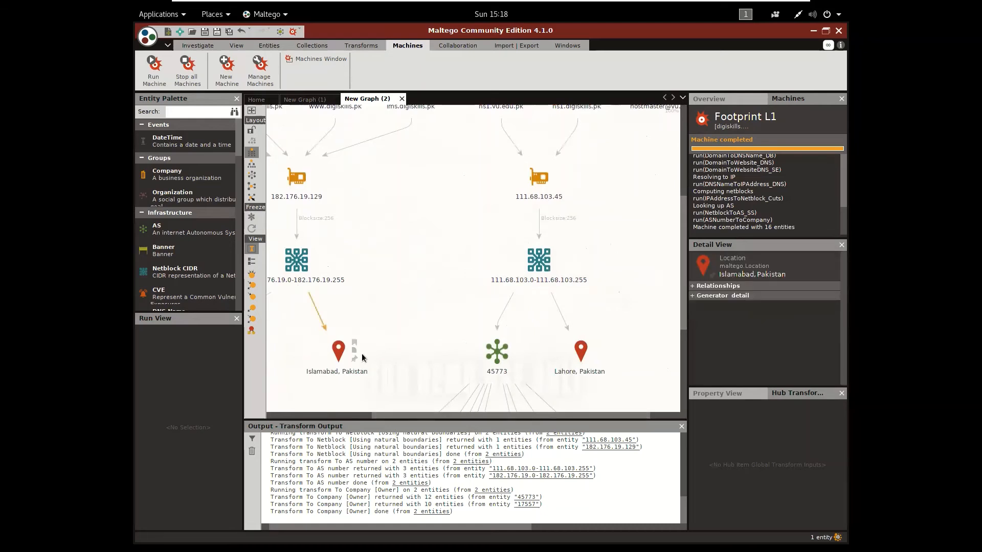
pyautogui.moveTo(560, 367)
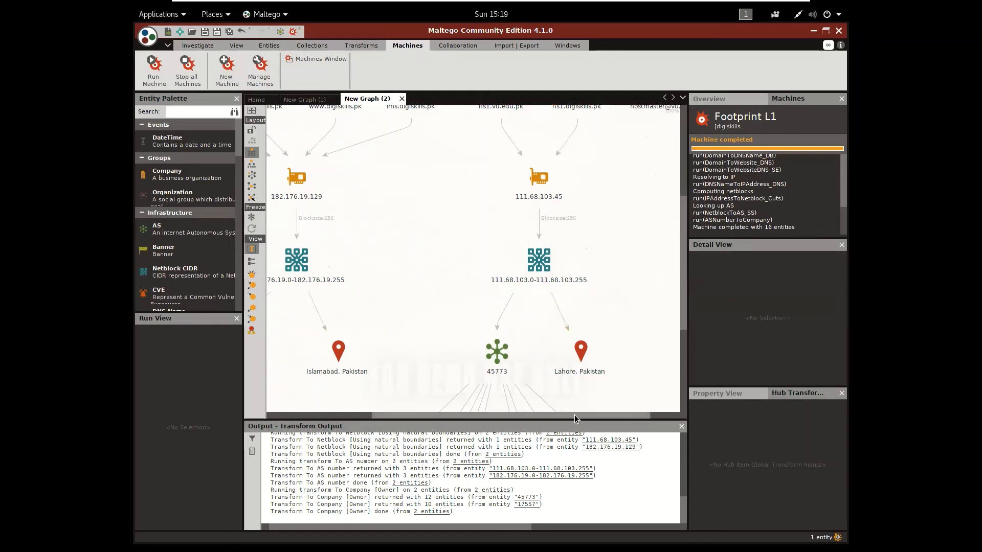
pyautogui.moveTo(574, 415); pyautogui.dragTo(493, 418)
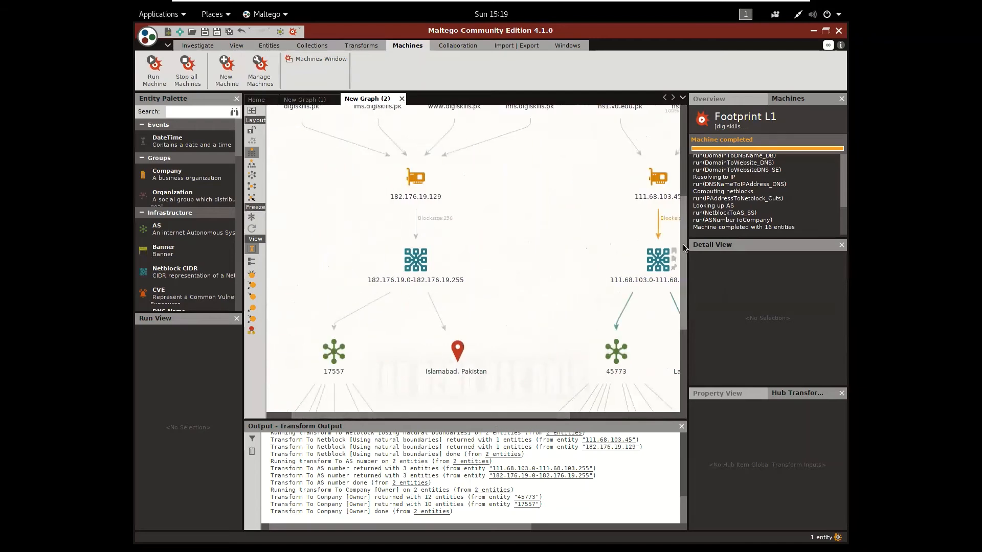
# Examine the company entities linked to AS 17557 and AS 45773 at the lower end of the footprint graph
pyautogui.moveTo(685, 247); pyautogui.dragTo(693, 345)
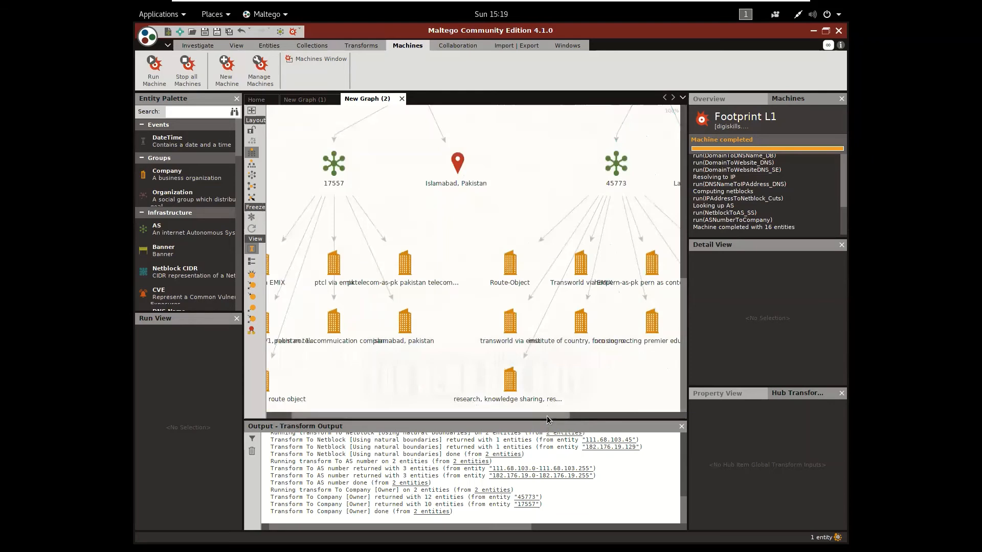
pyautogui.moveTo(547, 416); pyautogui.dragTo(642, 416)
pyautogui.moveTo(544, 415); pyautogui.dragTo(493, 410)
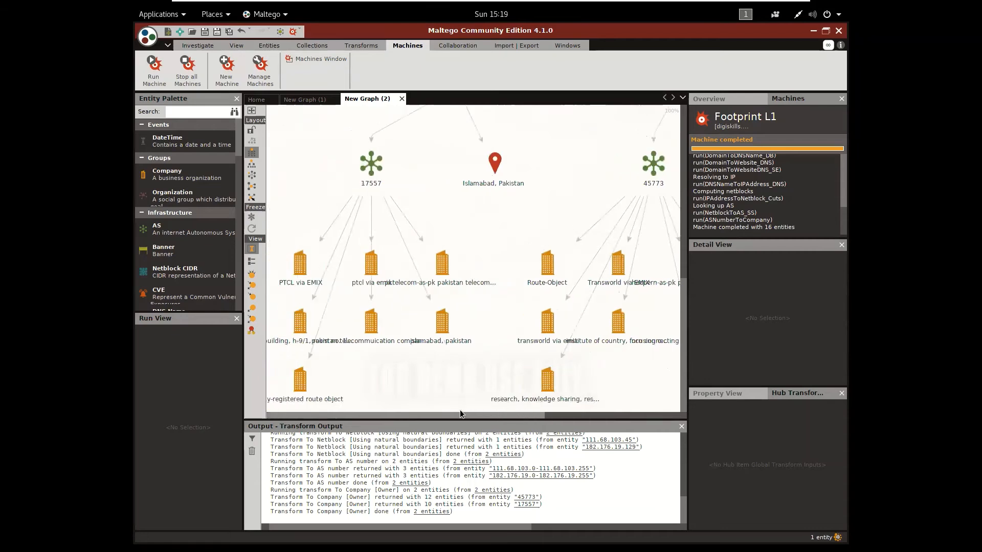
pyautogui.click(323, 285)
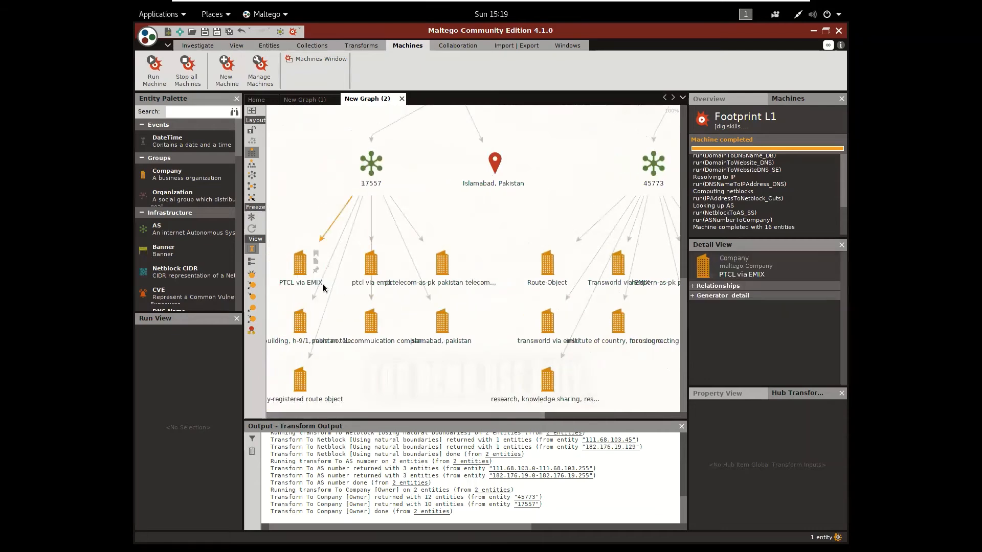
pyautogui.click(403, 303)
pyautogui.click(438, 352)
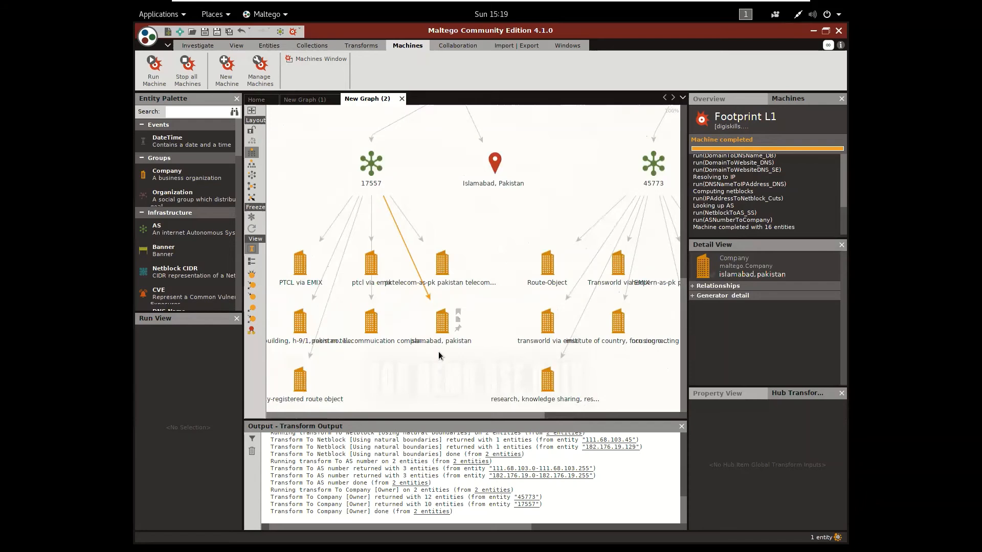
pyautogui.click(520, 400)
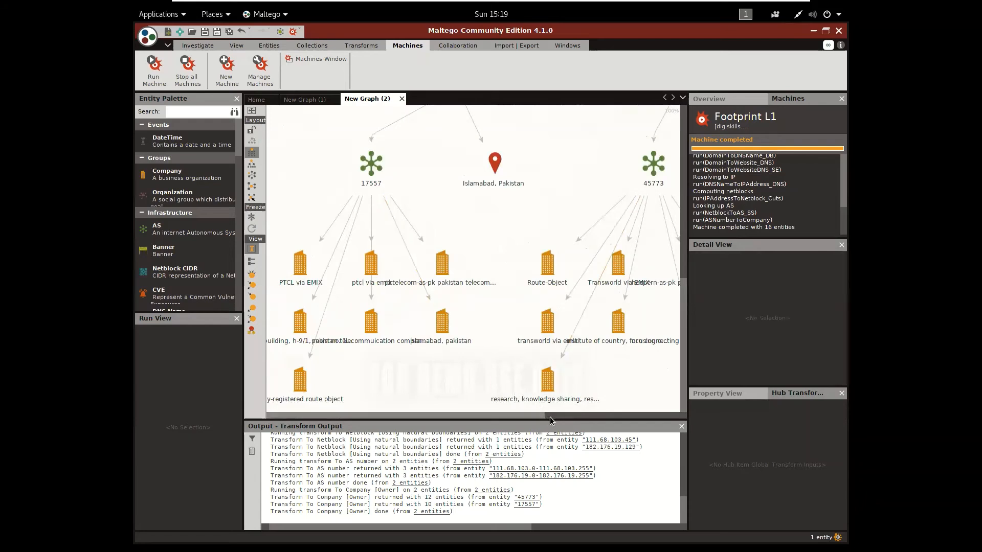
pyautogui.moveTo(537, 419); pyautogui.dragTo(646, 409)
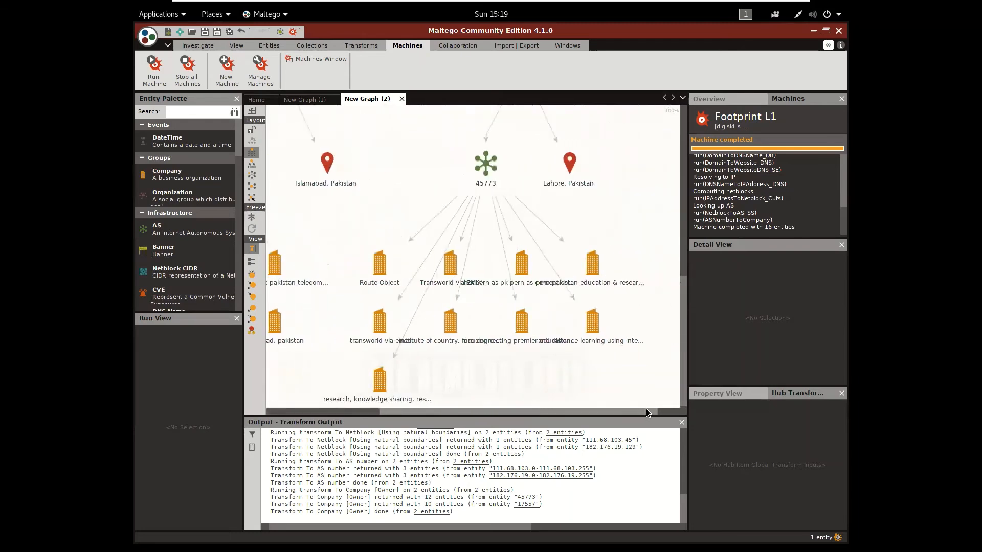
pyautogui.click(685, 213)
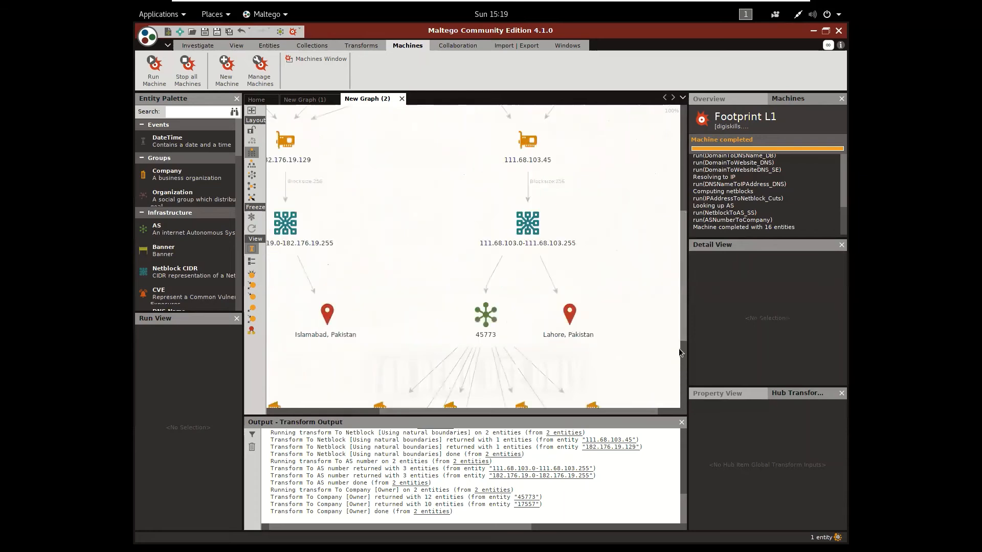
pyautogui.moveTo(683, 309); pyautogui.dragTo(692, 367)
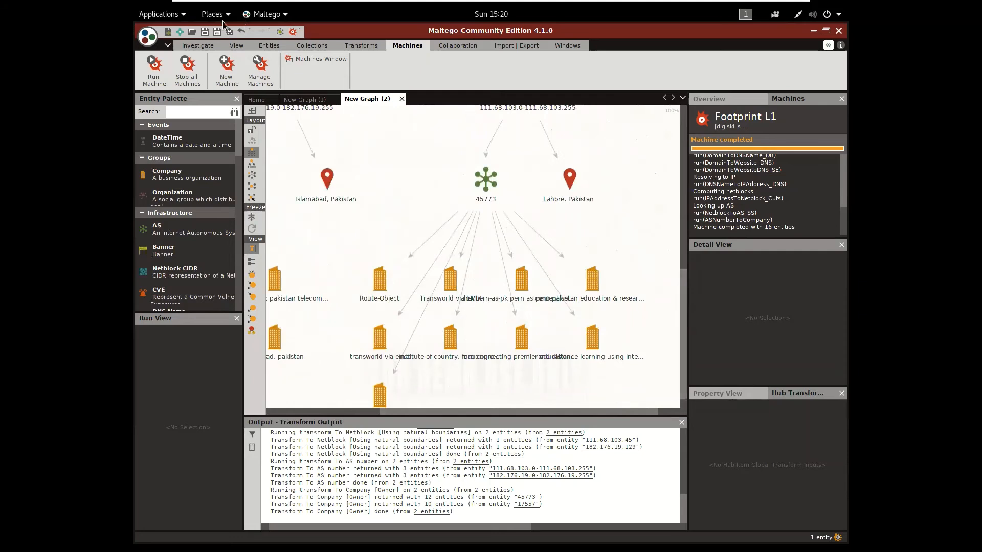
# Run the Footprint L3 machine against the domain digiskills.pk and dismiss the limited-results notice
pyautogui.click(155, 66)
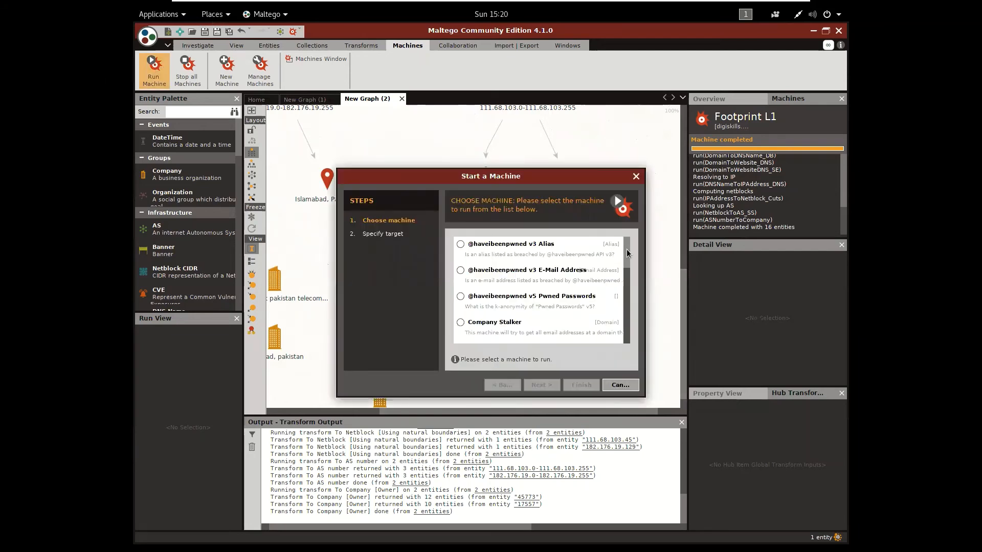
pyautogui.moveTo(628, 255); pyautogui.dragTo(630, 287)
pyautogui.click(517, 316)
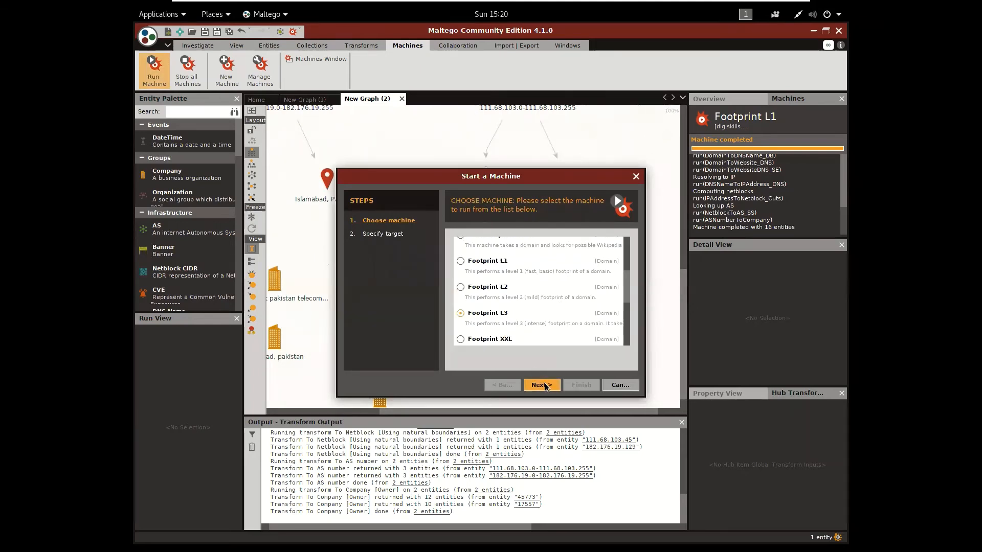
pyautogui.click(543, 385)
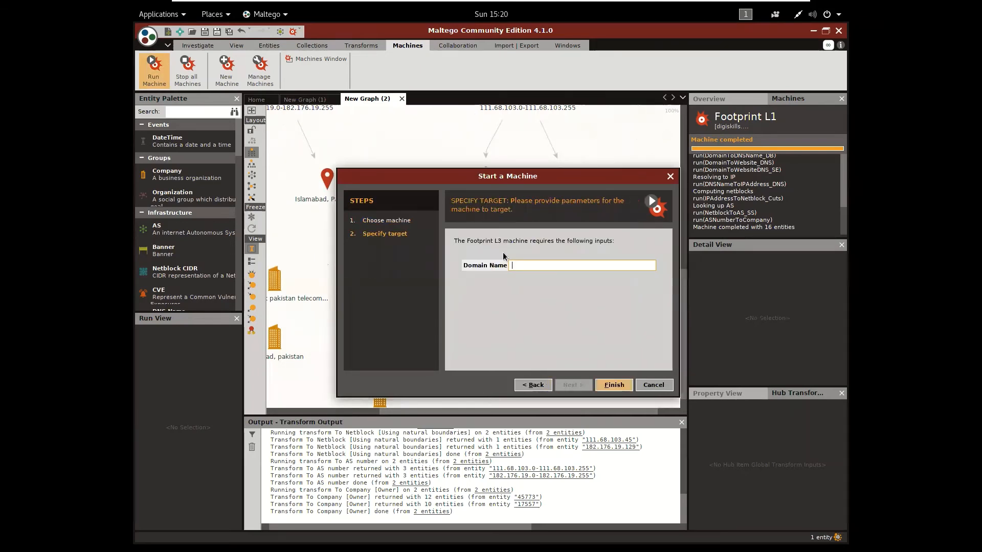
pyautogui.write('digiskills.pk')
pyautogui.click(607, 384)
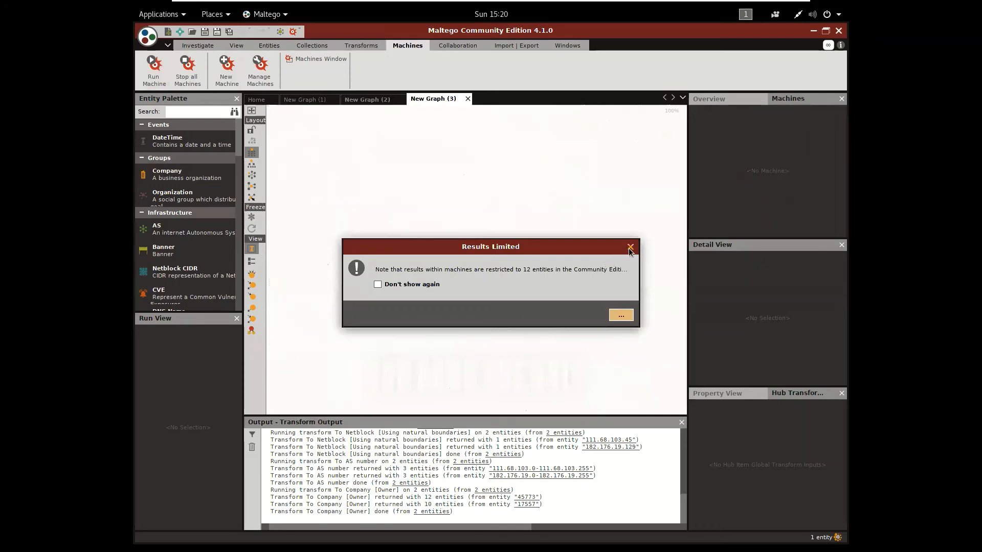
pyautogui.click(630, 248)
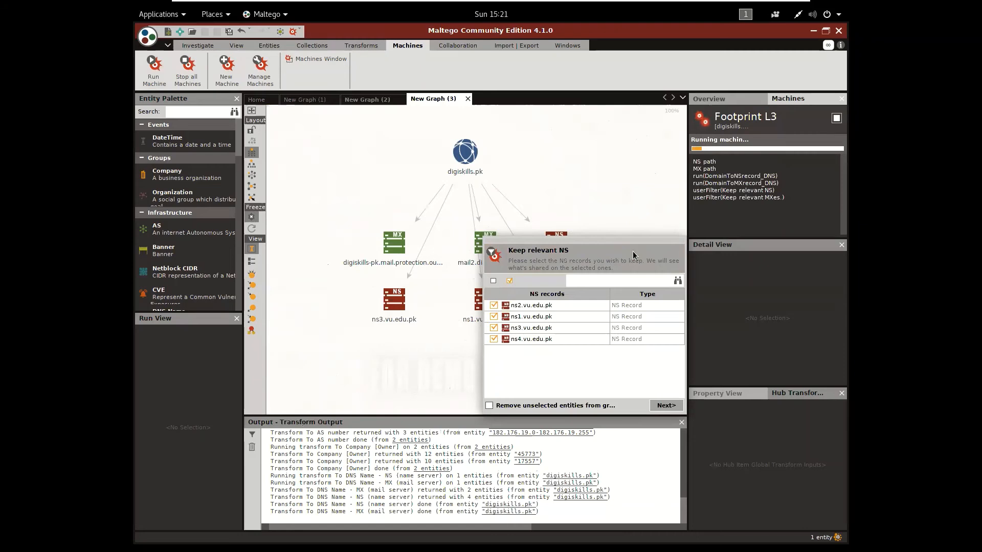
# Keep all NS and MX records in the machine's filters and proceed with both vu.edu.pk and digiskills.pk as relevant domains
pyautogui.click(675, 407)
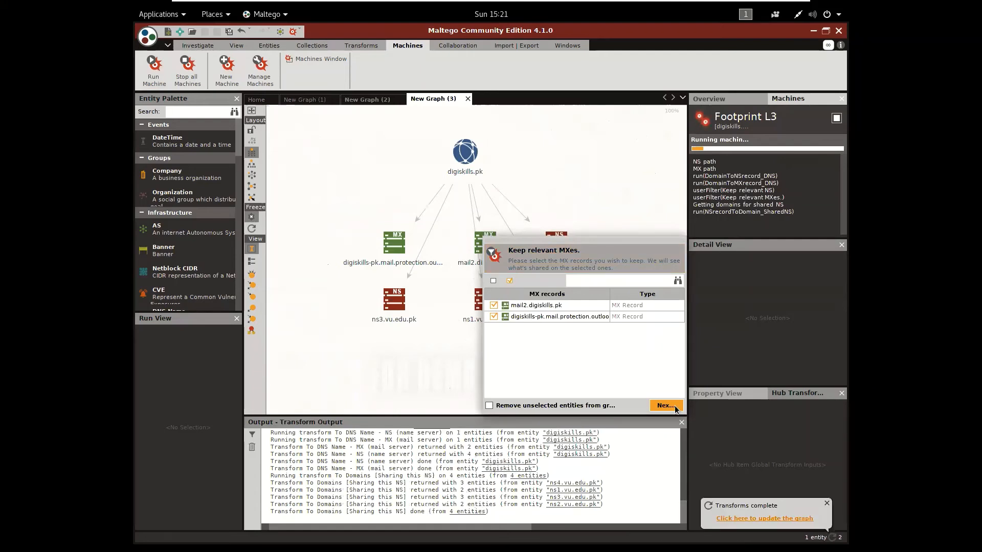
pyautogui.click(666, 405)
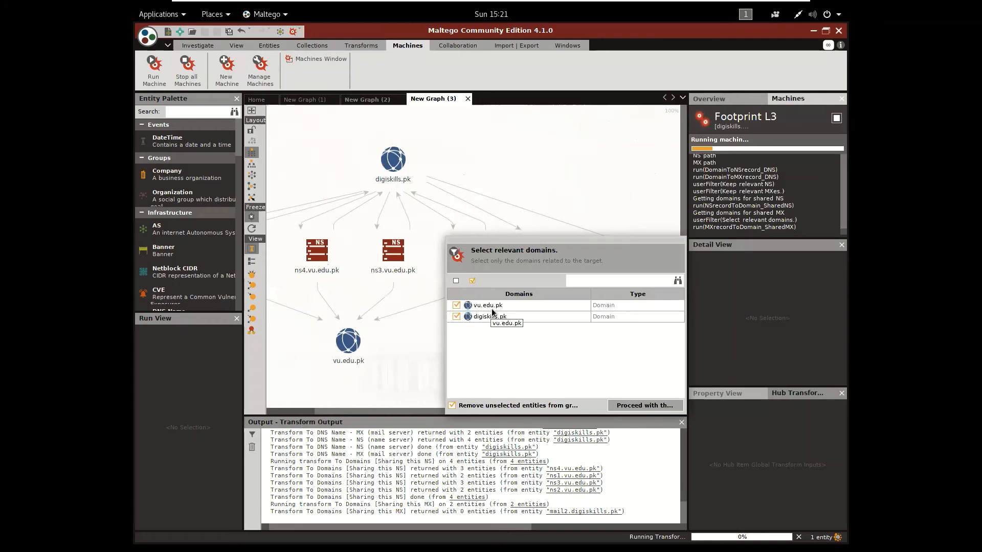
pyautogui.click(653, 406)
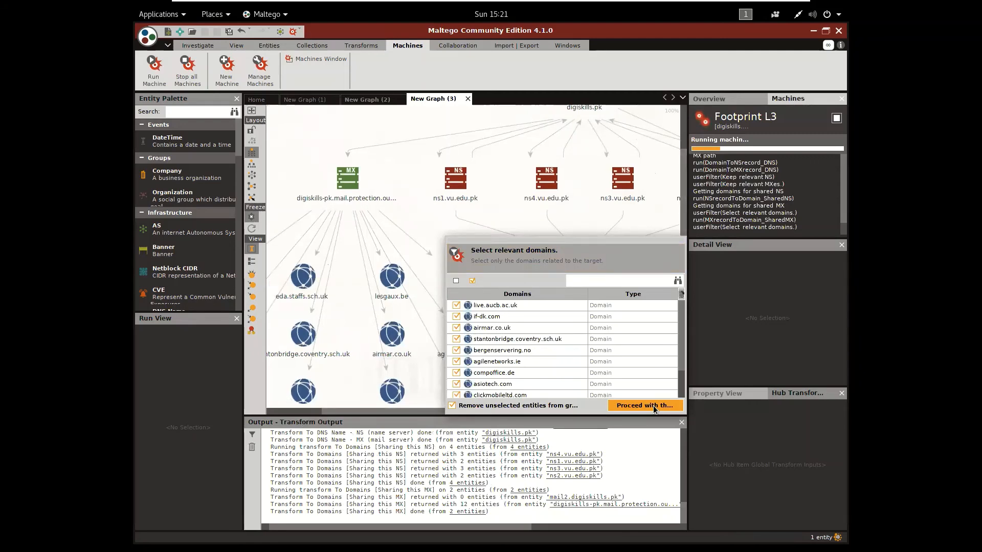
# Deselect all domains found through the shared mail server and continue the machine with no website or netblock selected
pyautogui.click(456, 281)
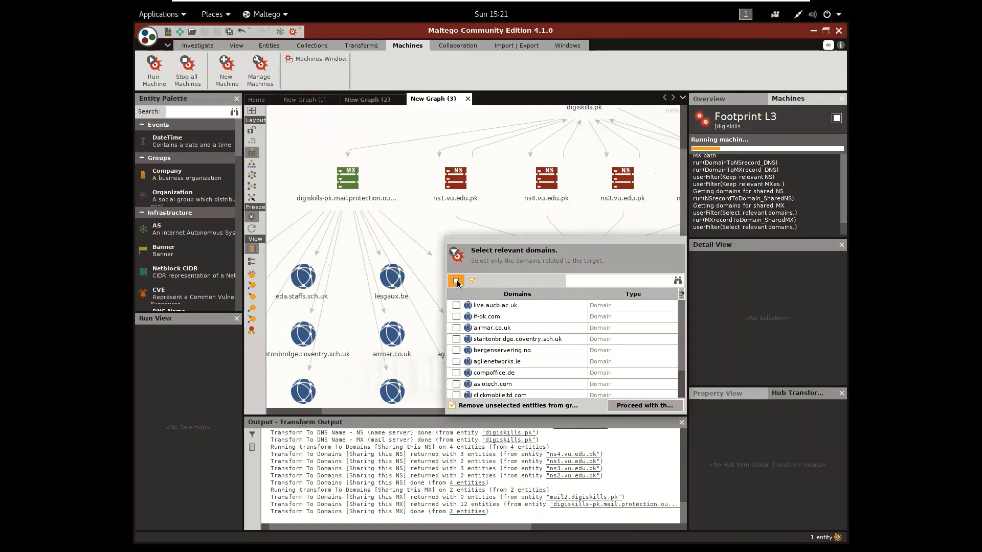
pyautogui.click(664, 406)
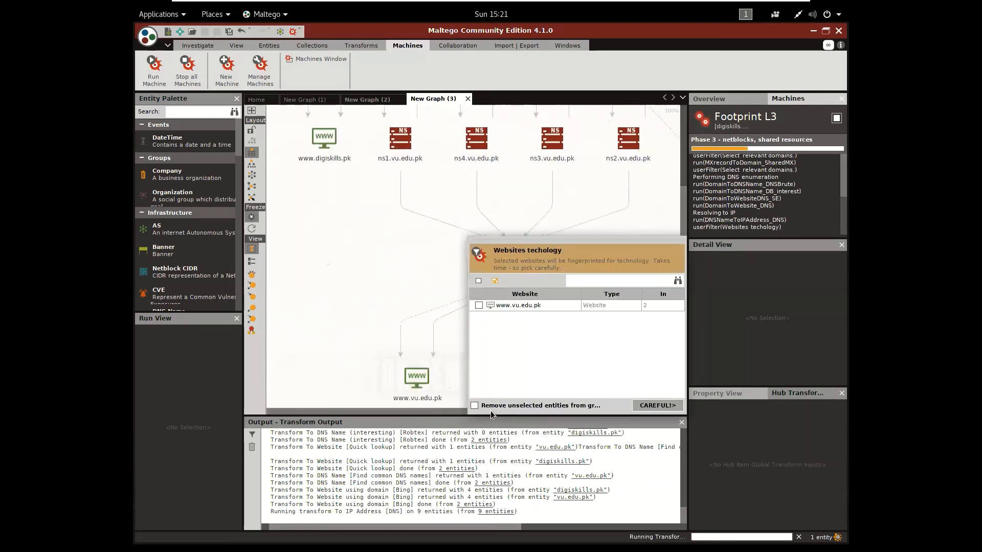
pyautogui.click(655, 404)
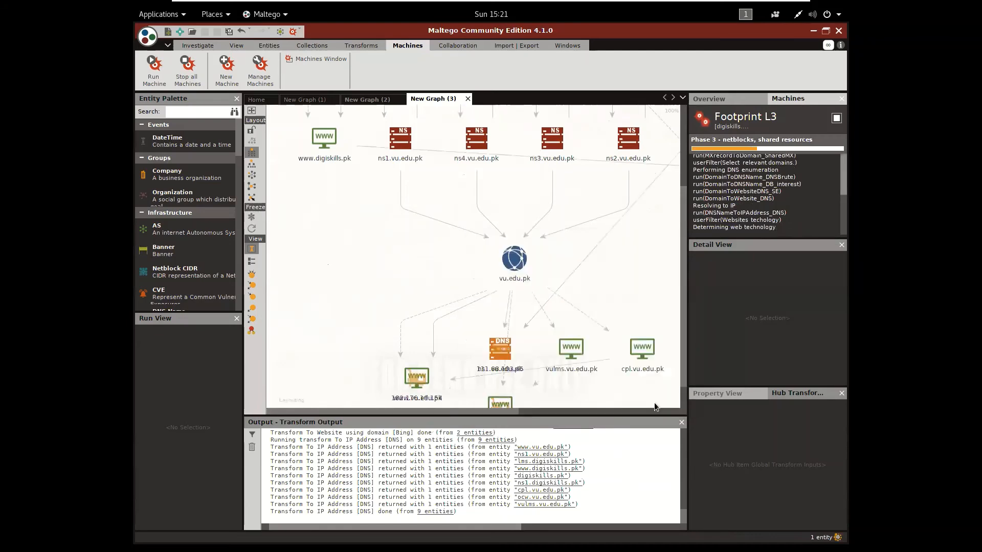
pyautogui.click(475, 339)
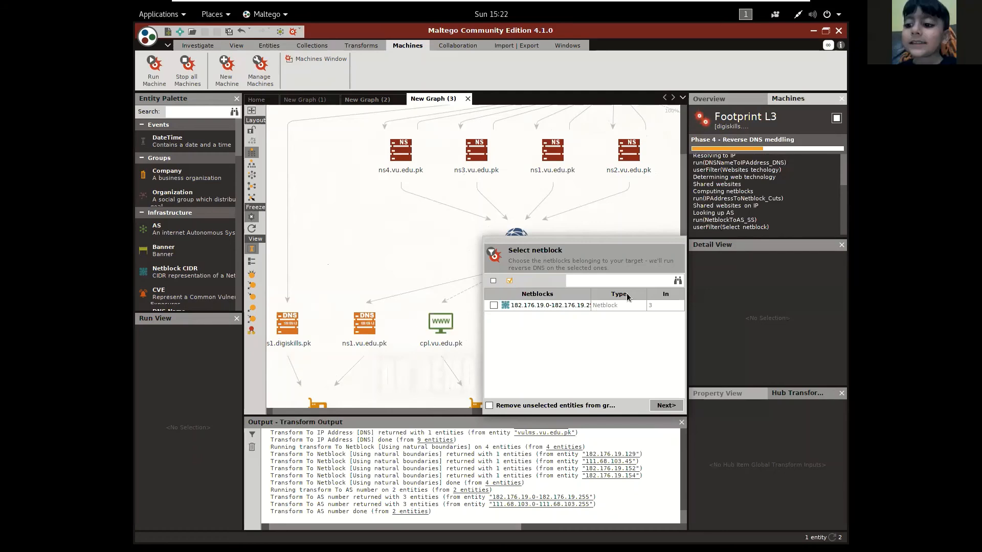
pyautogui.click(667, 406)
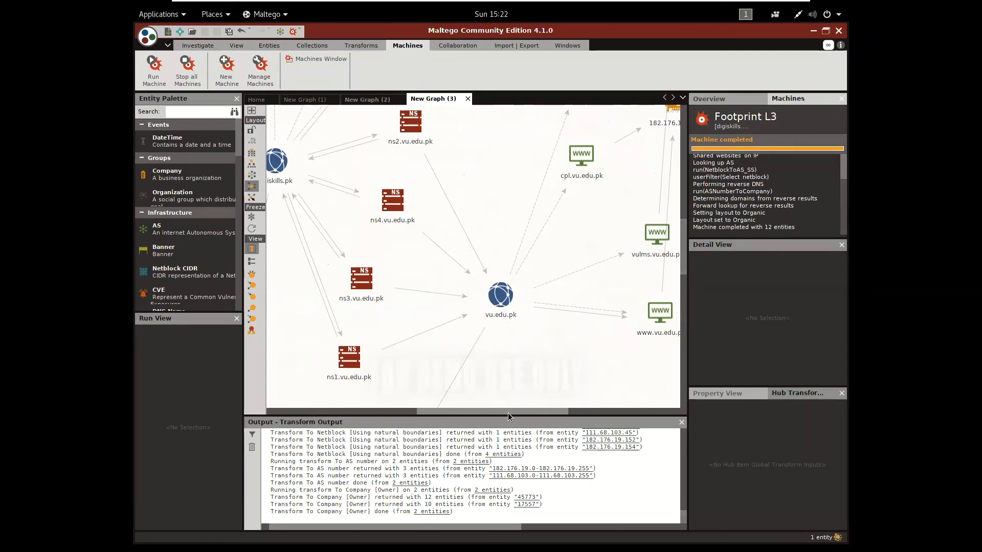
# Open the Transform Hub to view the available transform packages
pyautogui.moveTo(502, 409)
pyautogui.mouseDown()
pyautogui.moveTo(449, 409)
pyautogui.moveTo(517, 413)
pyautogui.mouseUp()
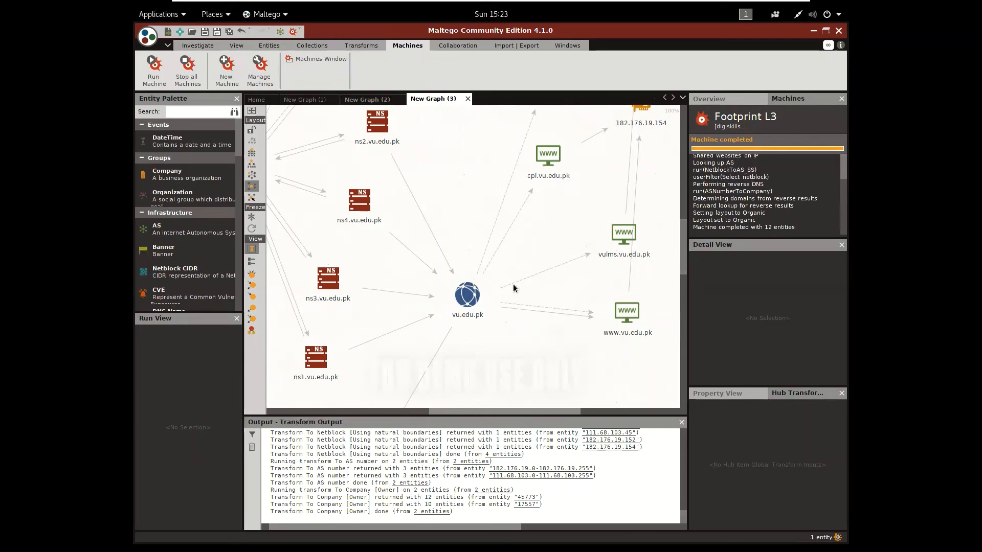
pyautogui.click(361, 45)
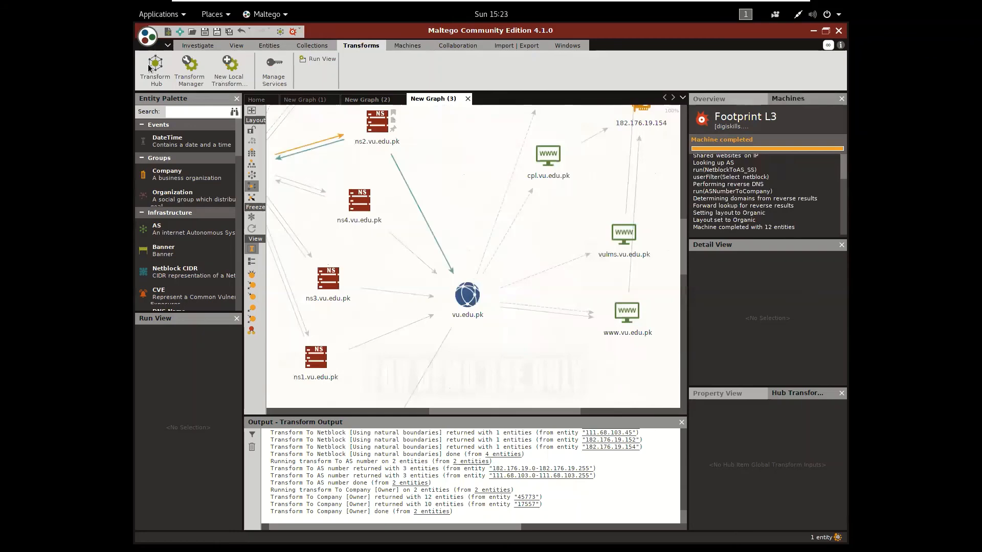
pyautogui.click(151, 69)
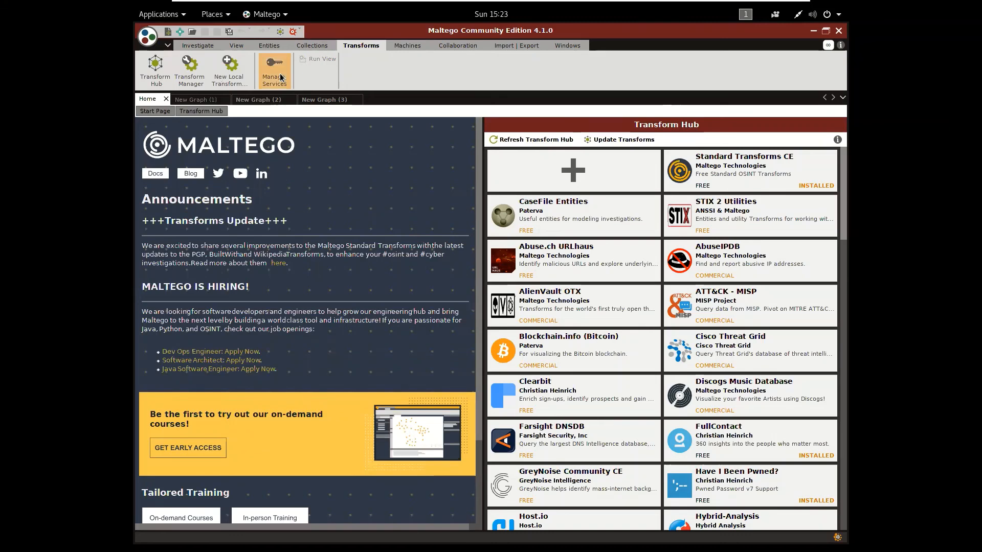
# Collapse the ribbon to give the workspace more room
pyautogui.click(417, 47)
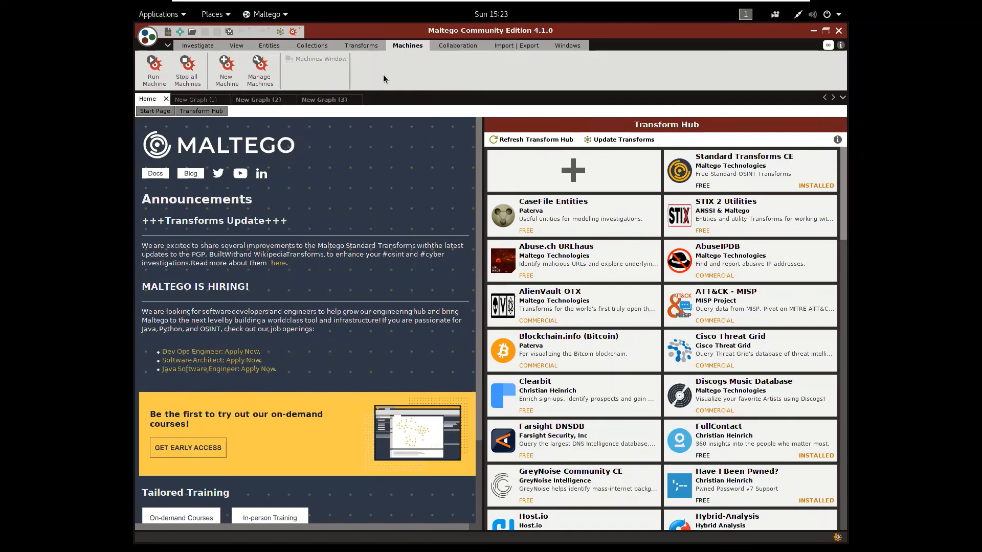
pyautogui.click(843, 98)
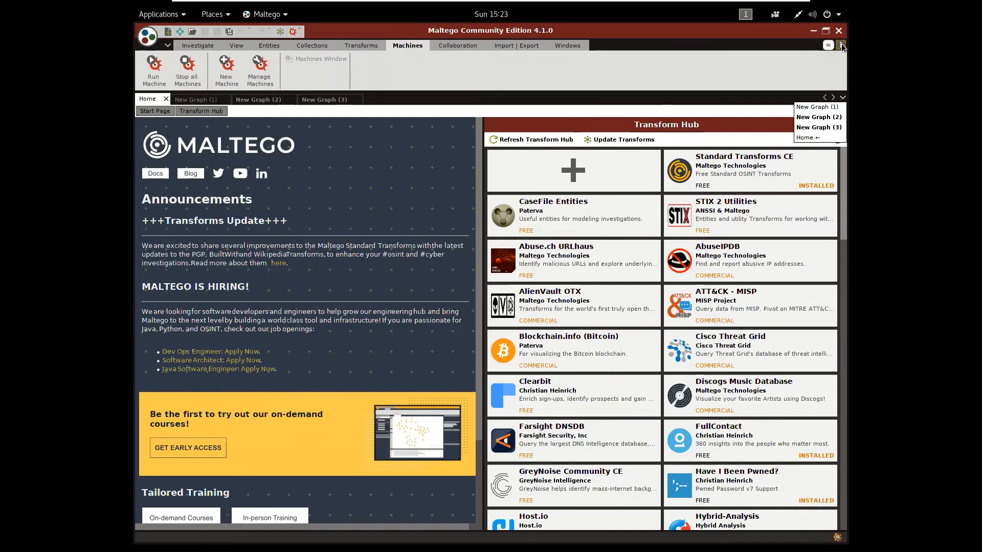
pyautogui.click(167, 47)
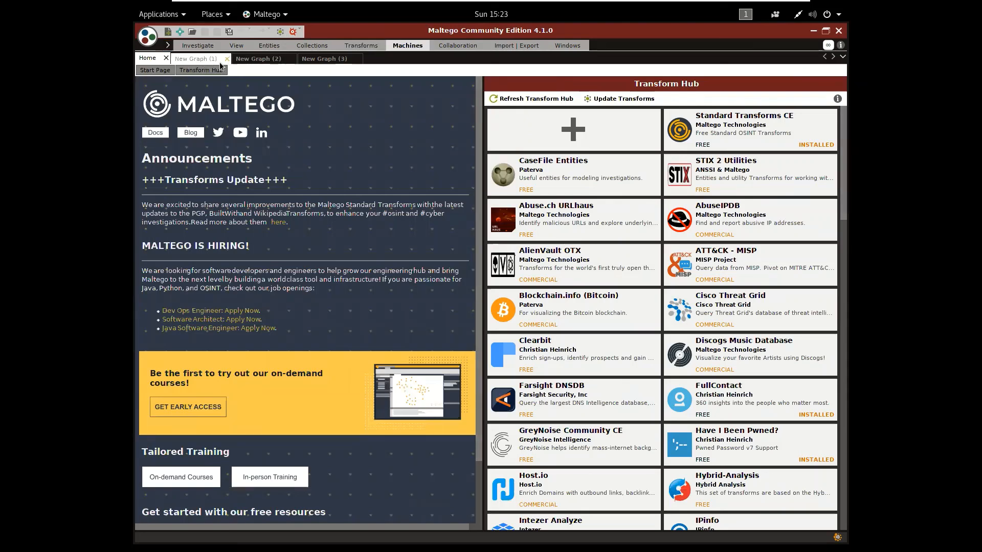
# Compare the contents of New Graph (1), the L1 footprint in New Graph (2) and the L3 footprint in New Graph (3)
pyautogui.click(203, 59)
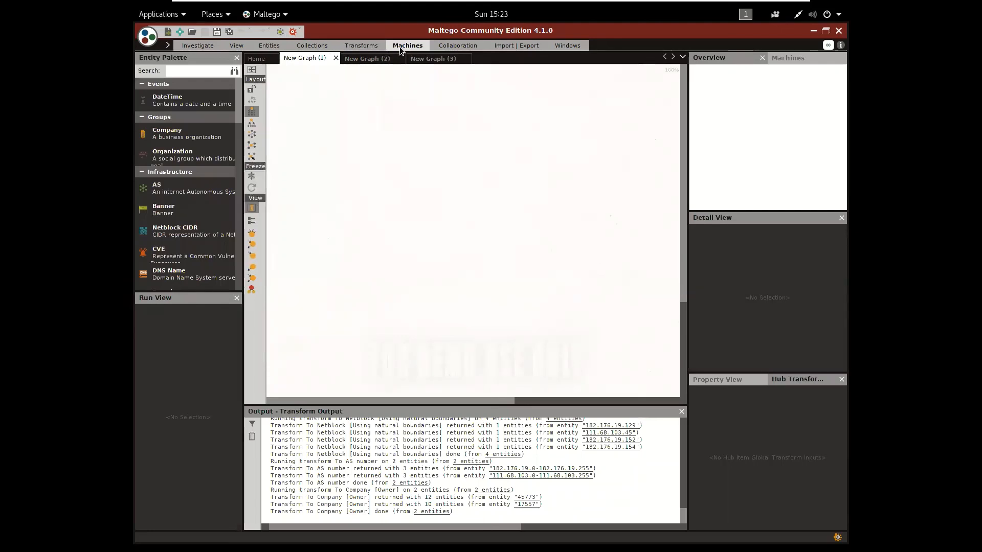
pyautogui.click(358, 60)
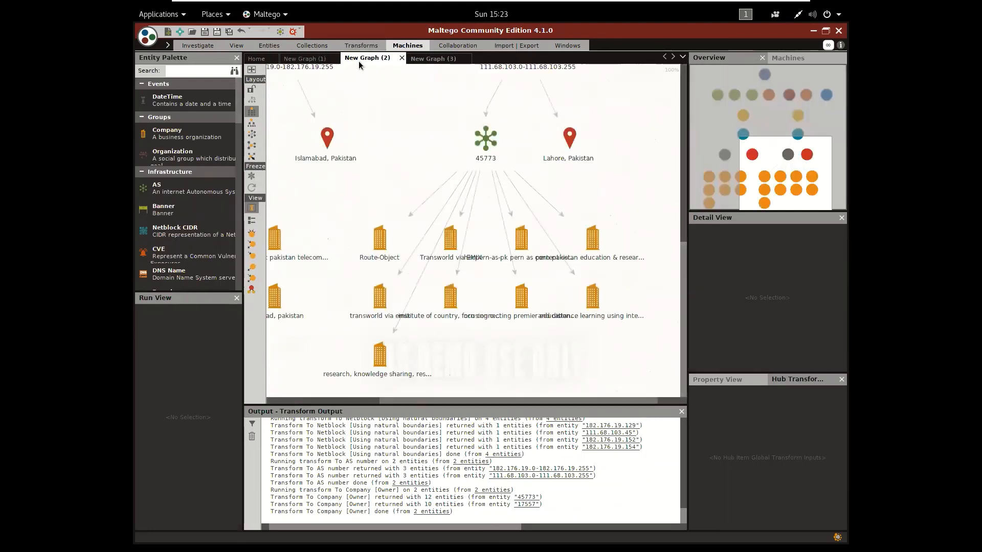
pyautogui.click(443, 58)
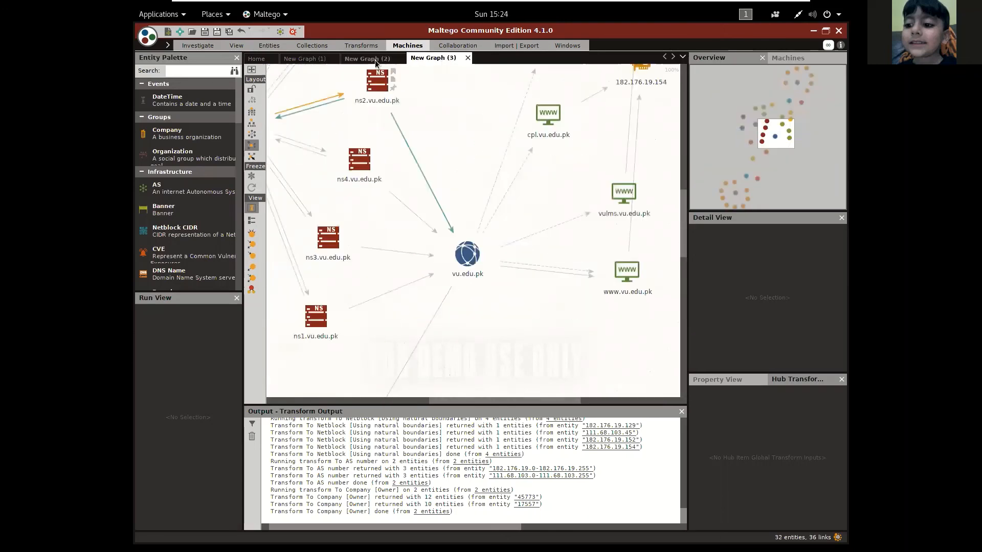
pyautogui.click(369, 60)
pyautogui.click(428, 56)
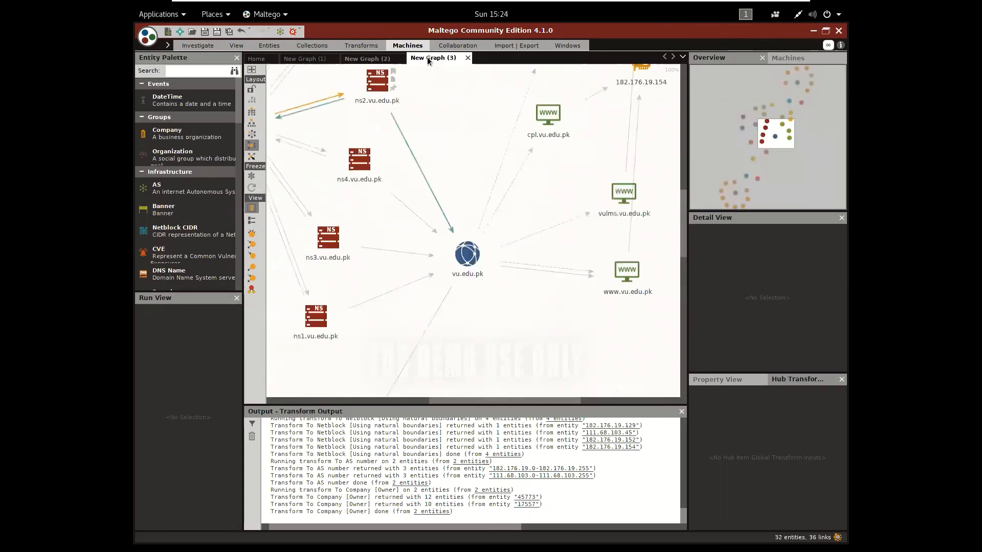
pyautogui.click(370, 60)
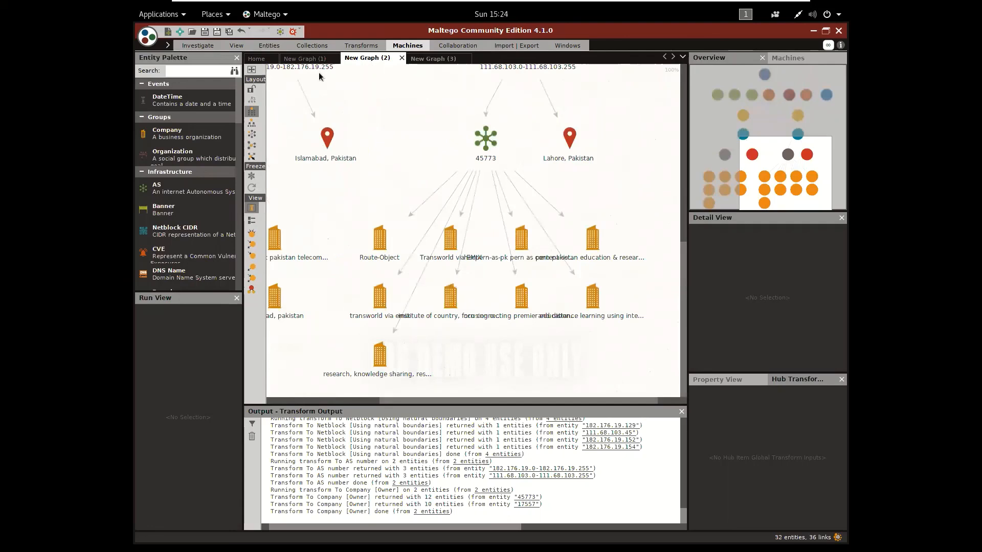
pyautogui.click(323, 60)
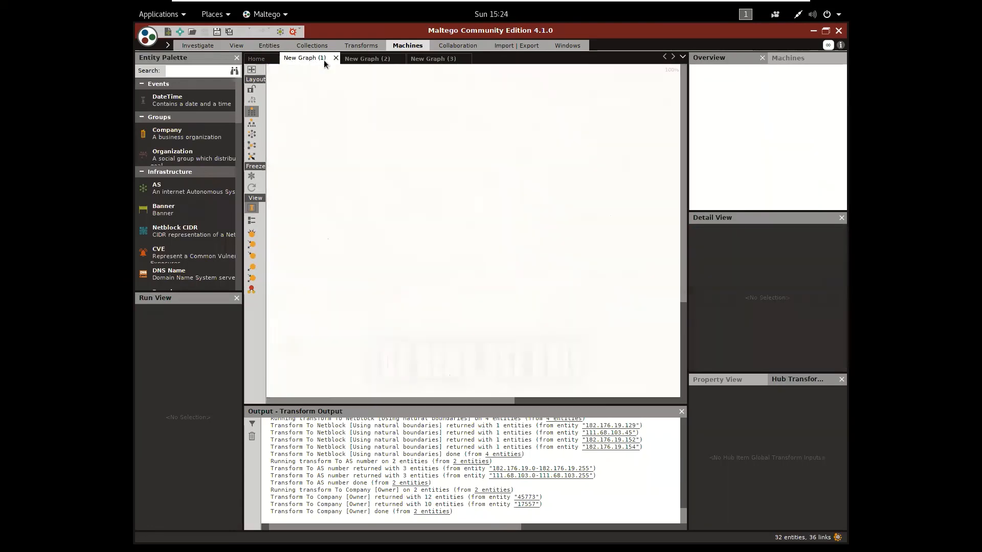
pyautogui.click(363, 60)
pyautogui.click(464, 233)
pyautogui.click(459, 88)
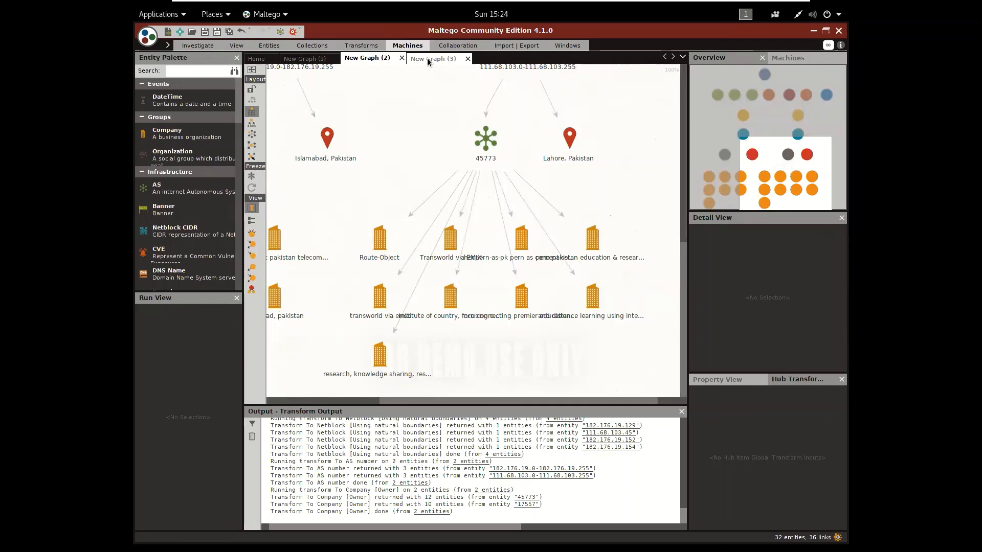
pyautogui.click(427, 57)
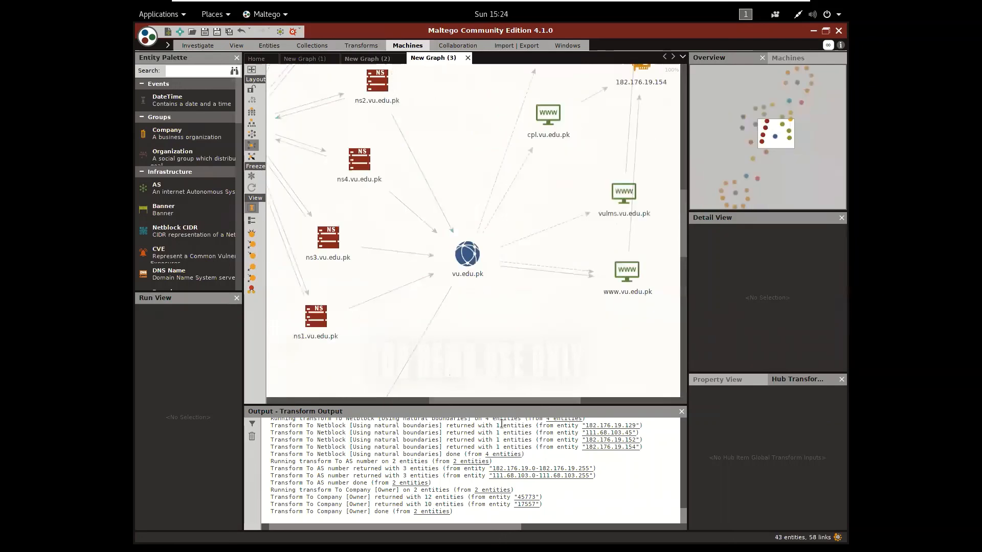
# Inspect the vu.edu.pk domain, the ns1.digiskills.pk DNS name and the MX record of digiskills.pk in the L3 footprint graph
pyautogui.moveTo(492, 403); pyautogui.dragTo(426, 409)
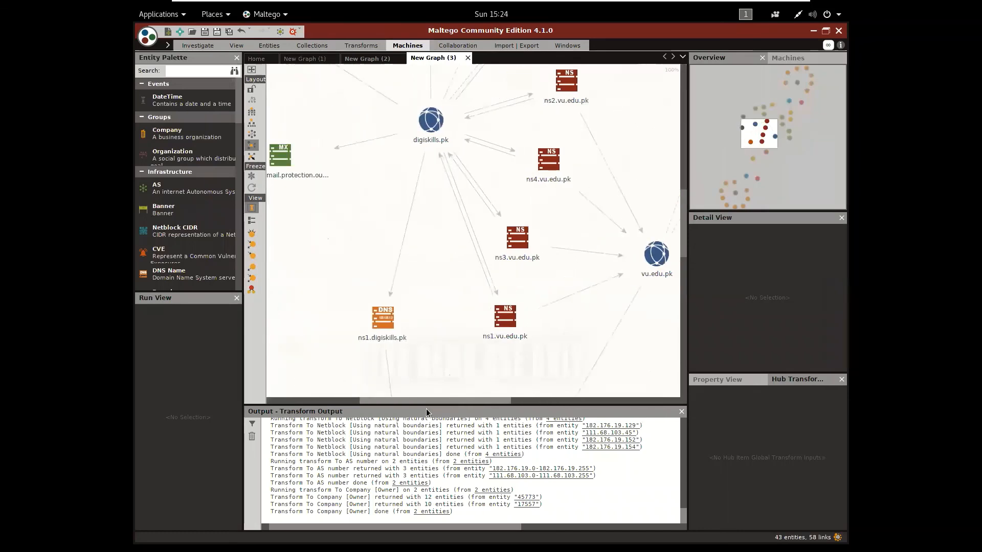
pyautogui.click(657, 275)
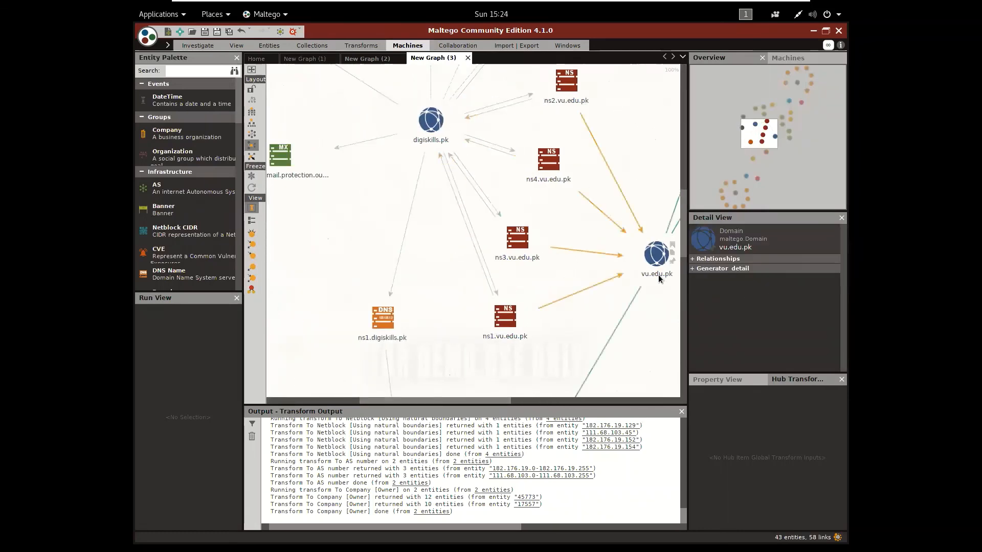
pyautogui.click(525, 142)
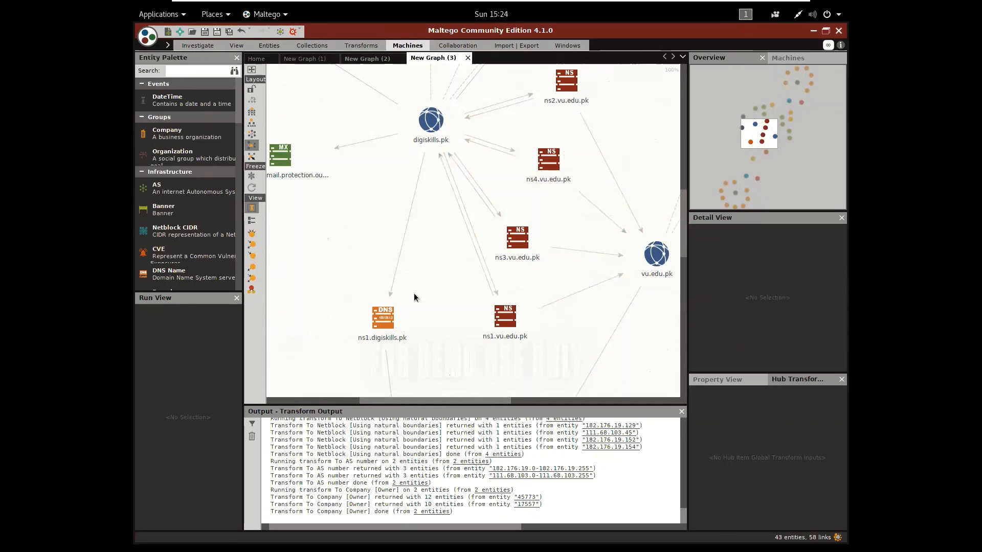
pyautogui.click(387, 325)
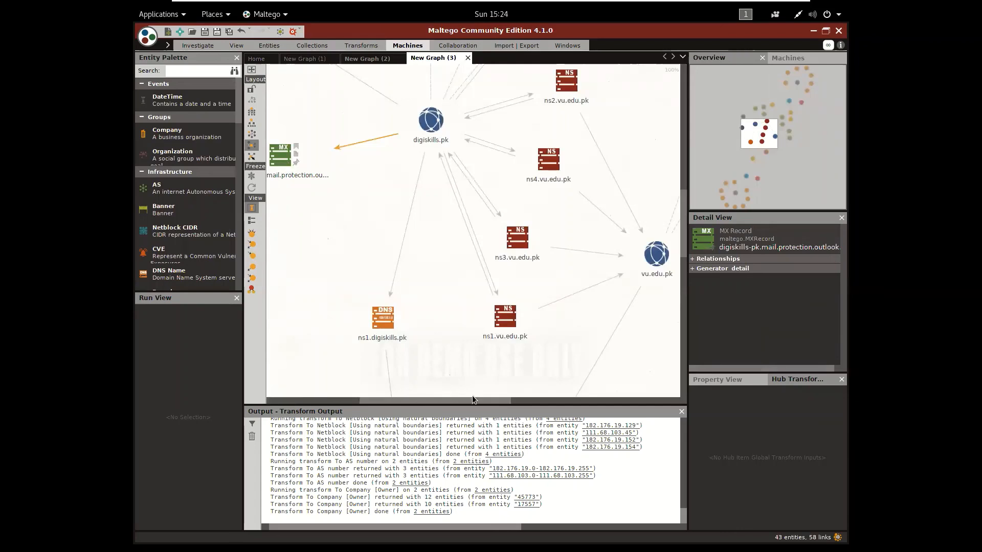
pyautogui.moveTo(467, 397); pyautogui.dragTo(554, 411)
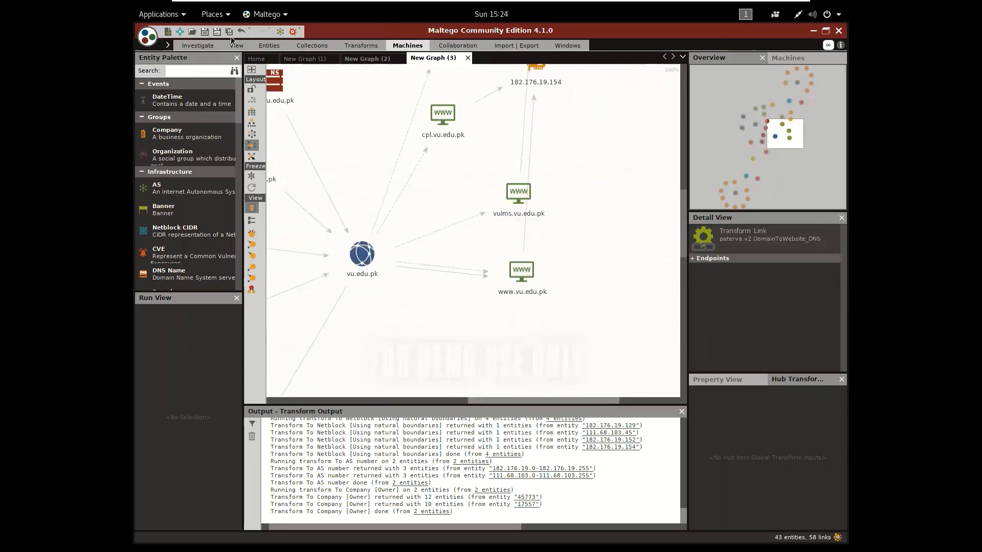
pyautogui.click(403, 46)
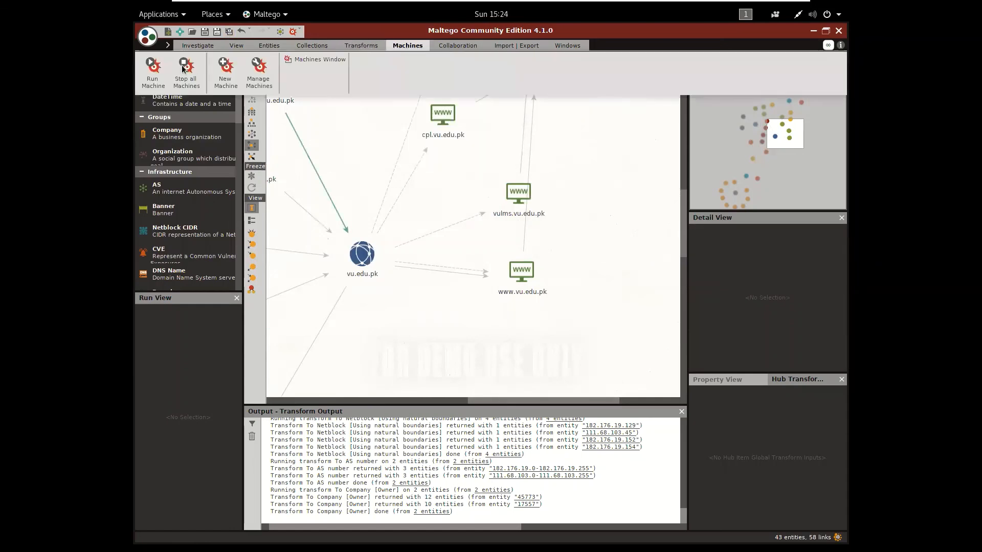
pyautogui.click(161, 66)
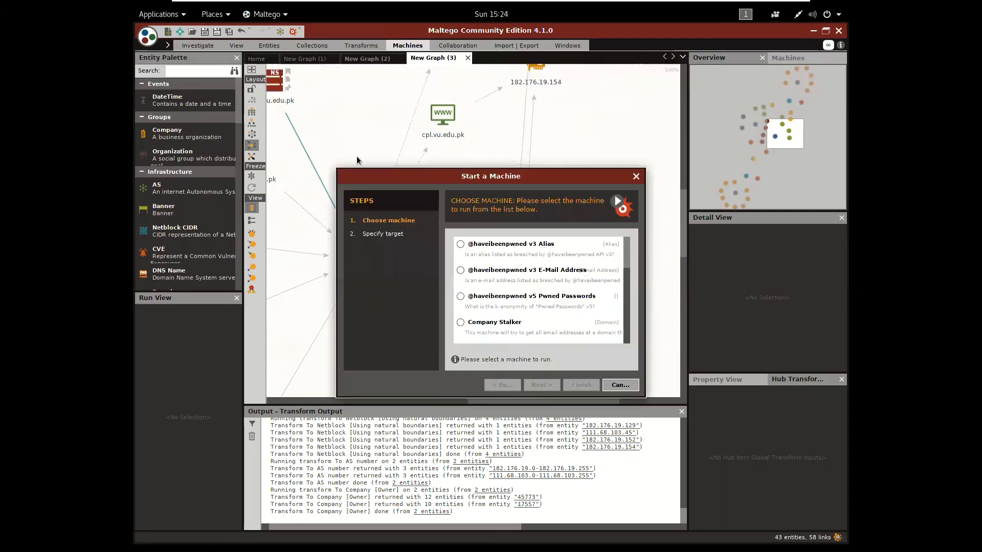
pyautogui.click(544, 298)
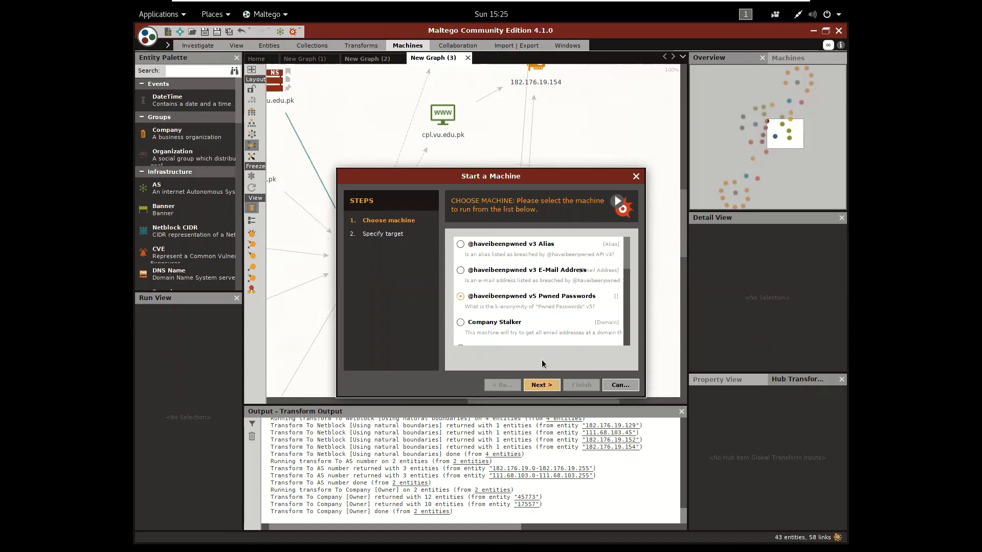
pyautogui.click(556, 391)
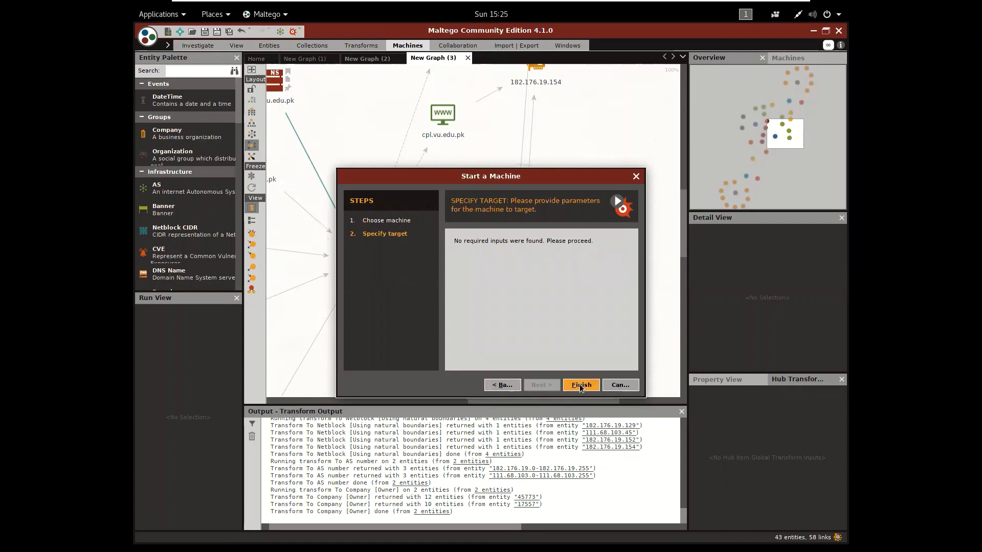
pyautogui.click(502, 387)
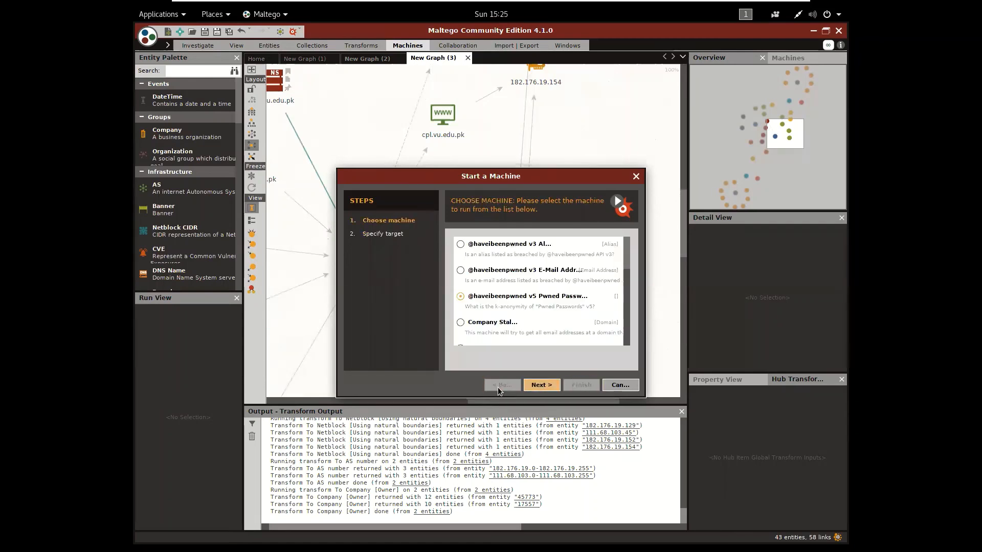
pyautogui.click(484, 251)
pyautogui.click(498, 271)
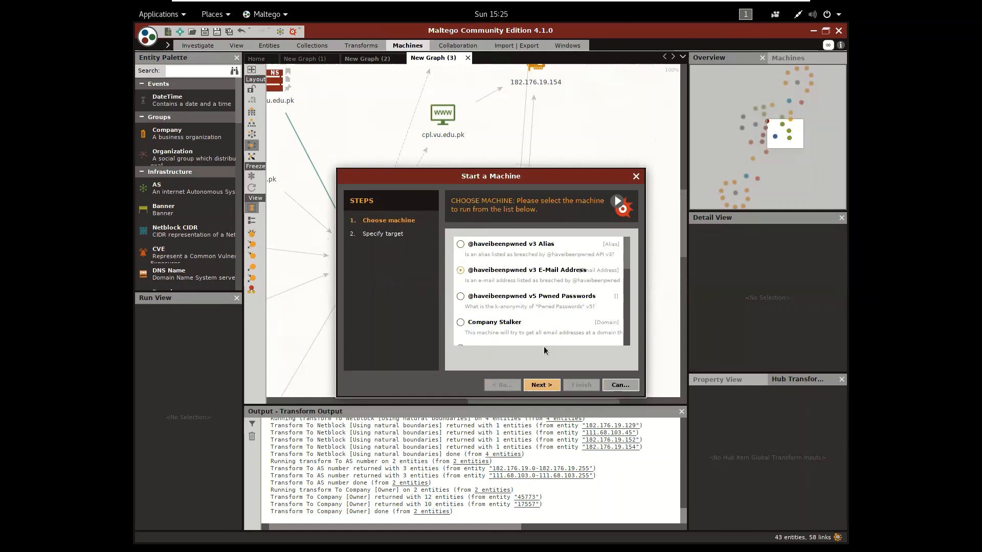
pyautogui.click(551, 388)
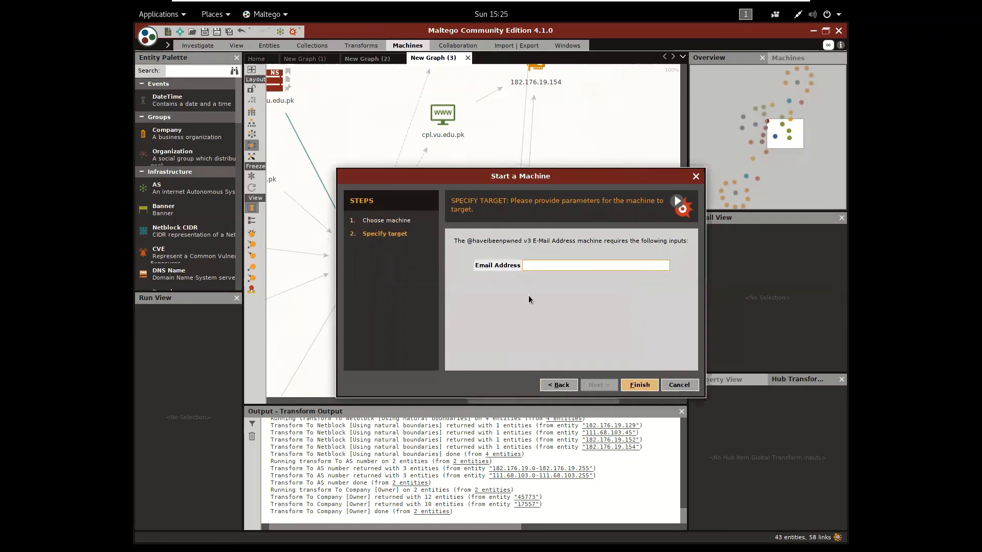